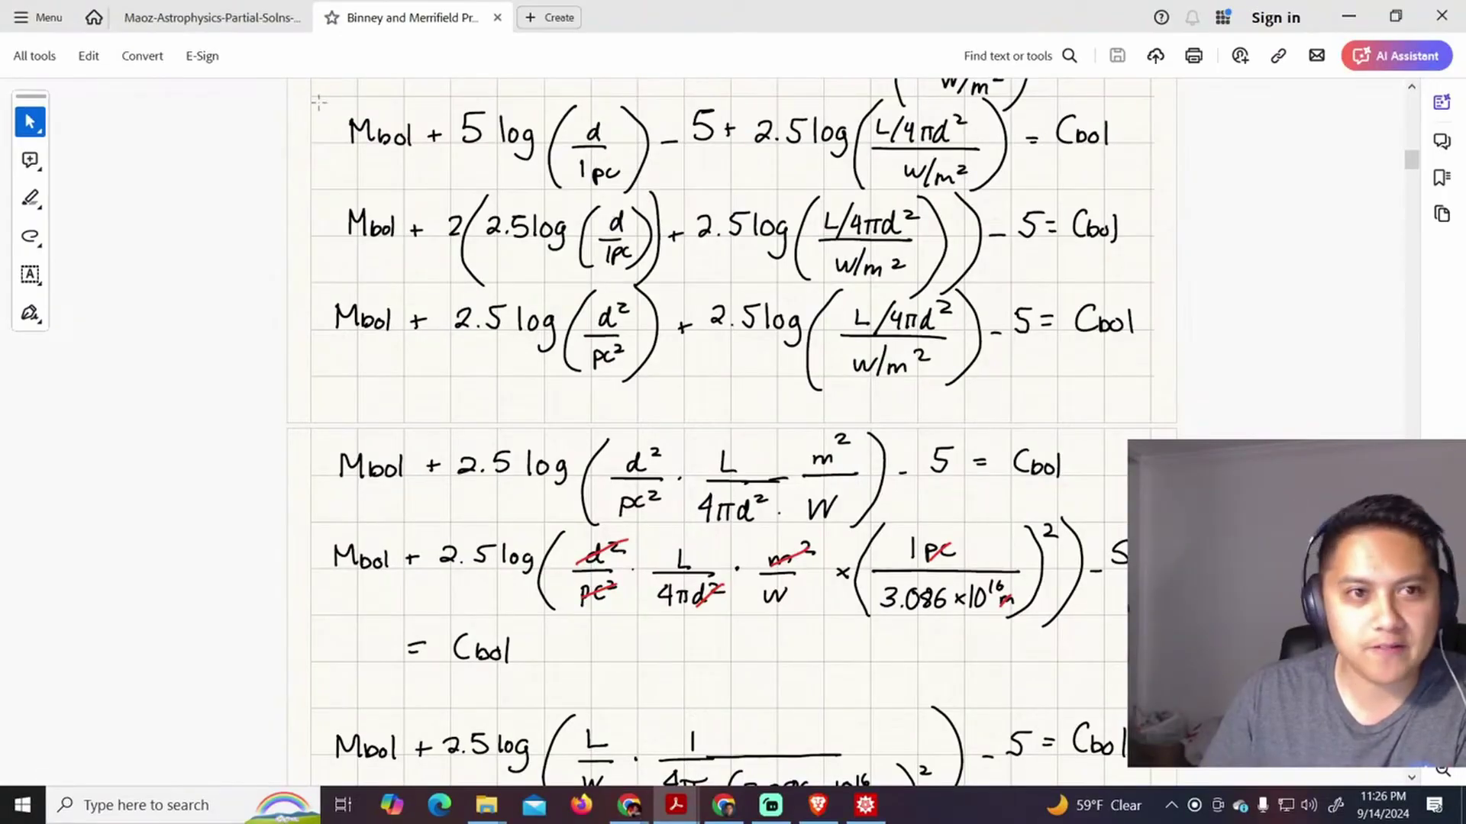
Skim the Maoz solutions PDF, then switch to the Binney and Merrifield Problems PDF.
{"action": "left_click", "coordinate": [214, 17]}
{"action": "scroll", "coordinate": [960, 323], "scroll_direction": "down", "scroll_amount": 3}
{"action": "left_click_drag", "start_coordinate": [1411, 191], "coordinate": [1388, 75]}
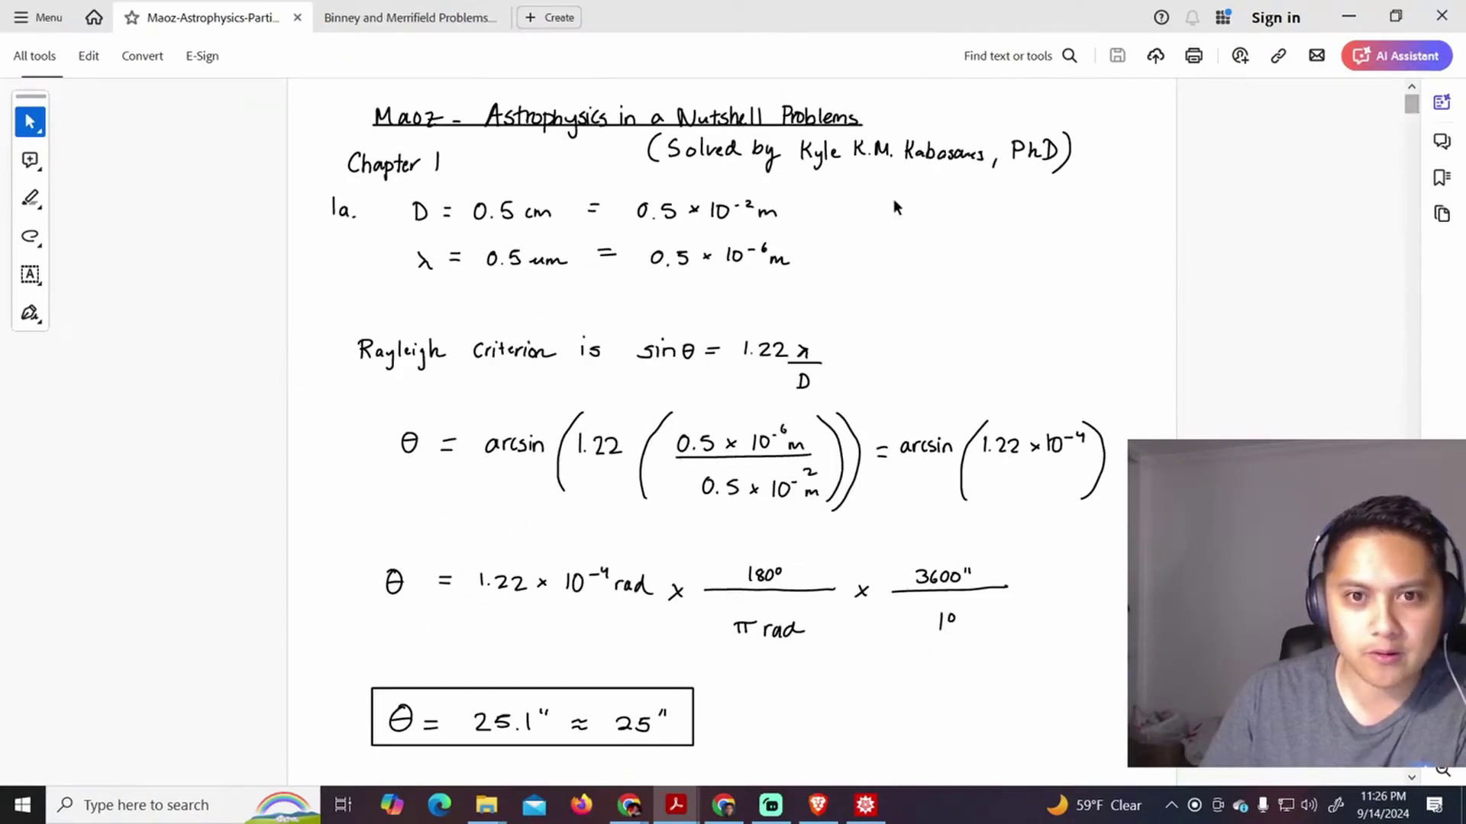
{"action": "left_click", "coordinate": [458, 17]}
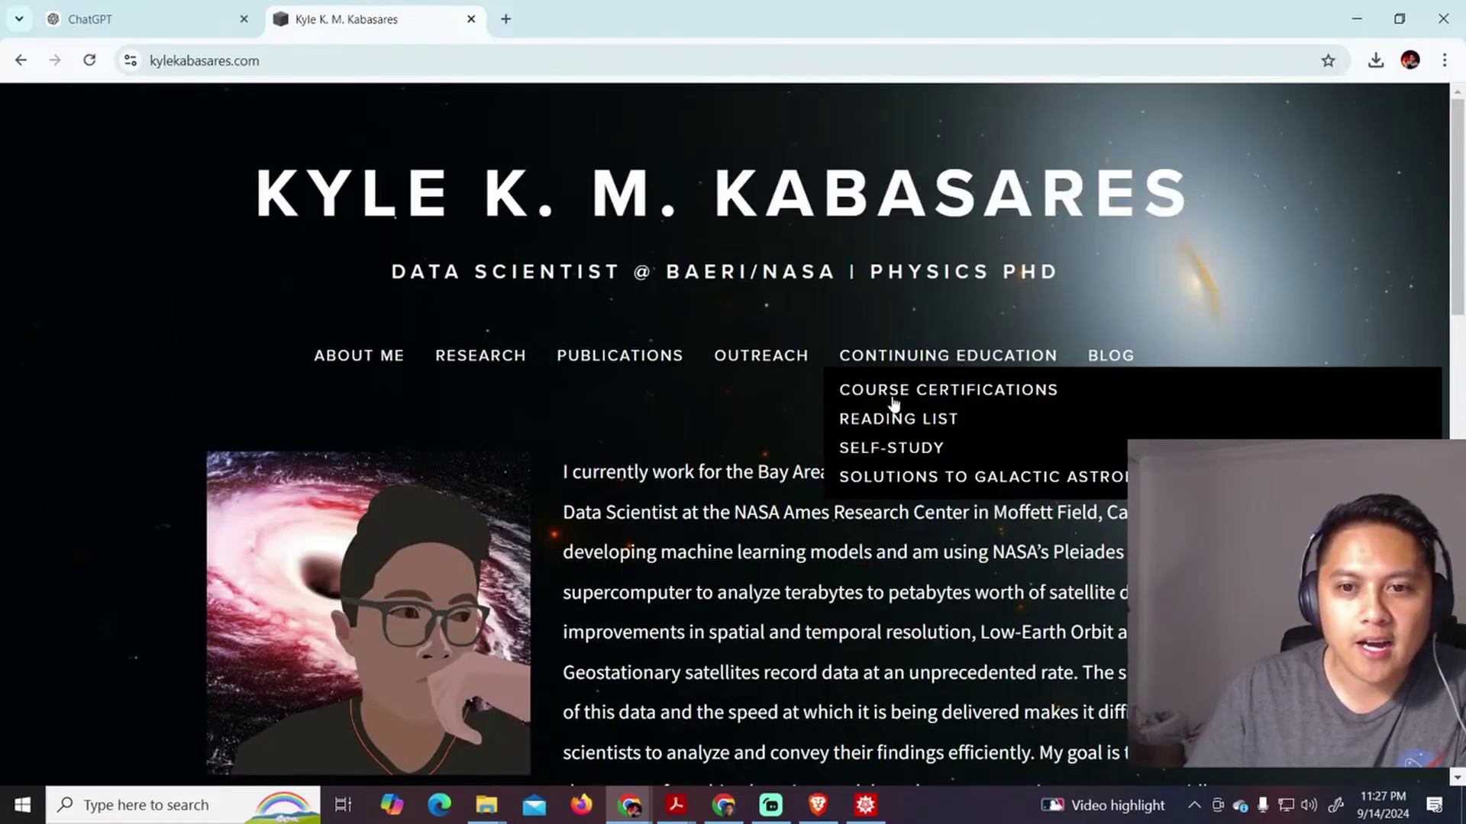
Open Solutions to Galactic Astronomy and scroll through the Problem 2.1 solution's equations.
{"action": "left_click", "coordinate": [913, 481]}
{"action": "scroll", "coordinate": [657, 356], "scroll_direction": "down", "scroll_amount": 8}
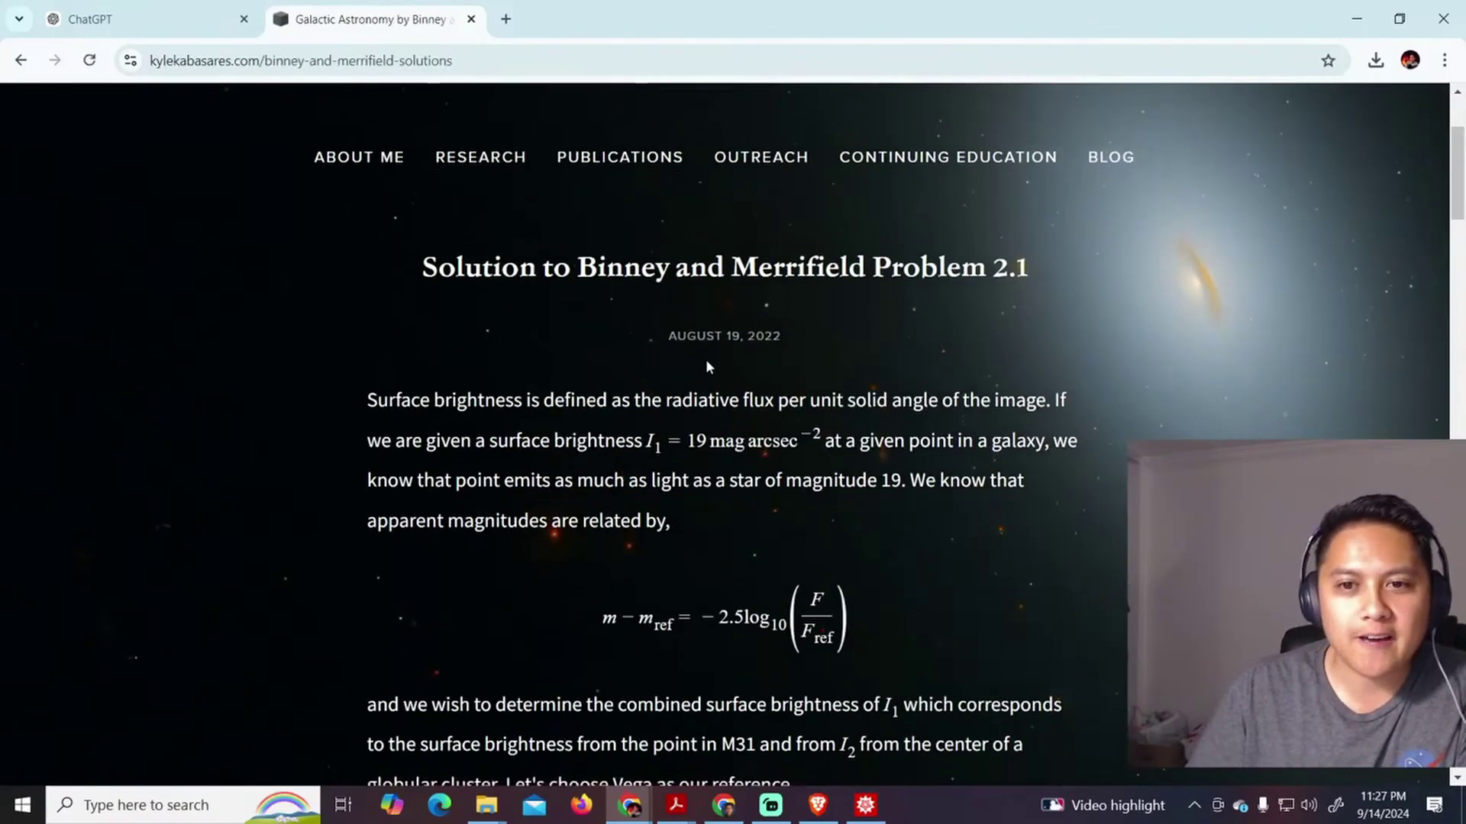
{"action": "scroll", "coordinate": [908, 495], "scroll_direction": "down", "scroll_amount": 4}
{"action": "scroll", "coordinate": [906, 488], "scroll_direction": "up", "scroll_amount": 6}
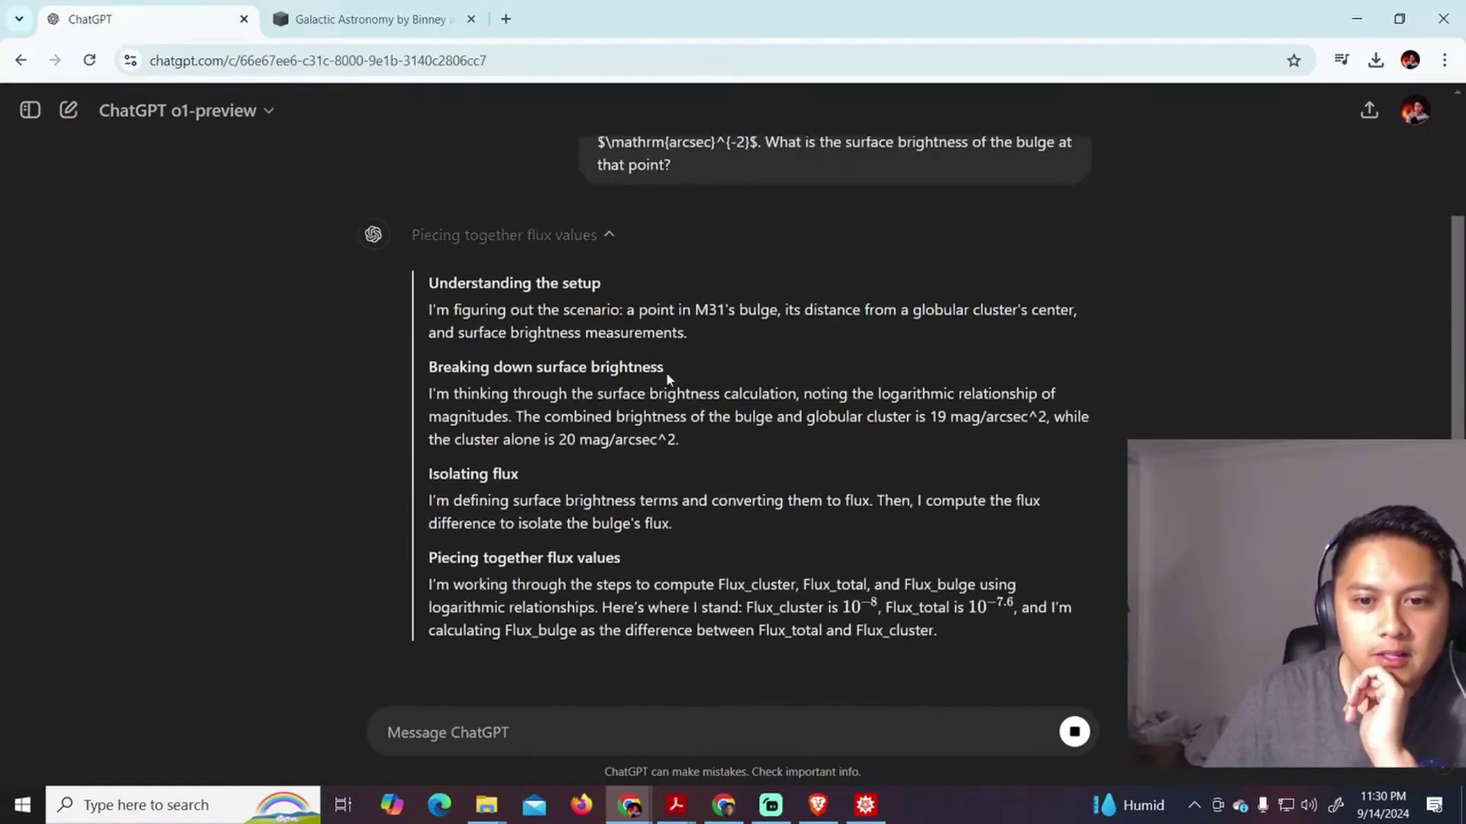
Read o1-preview's 19.55 mag/arcsec² answer, then select the M31 bulge question to copy.
{"action": "scroll", "coordinate": [881, 429], "scroll_direction": "down", "scroll_amount": 8}
{"action": "scroll", "coordinate": [891, 418], "scroll_direction": "down", "scroll_amount": 5}
{"action": "scroll", "coordinate": [918, 370], "scroll_direction": "down", "scroll_amount": 1}
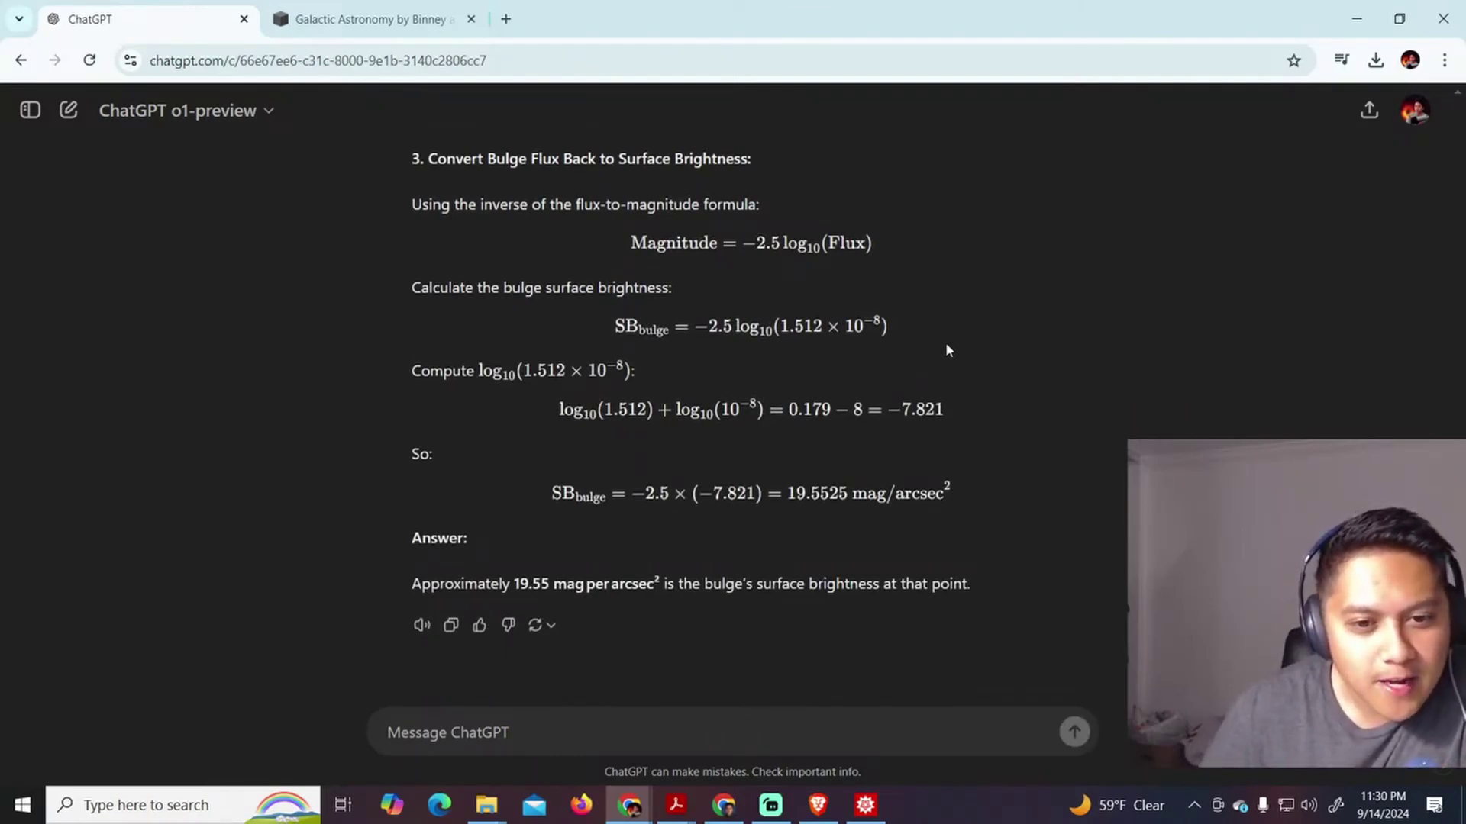
{"action": "scroll", "coordinate": [947, 349], "scroll_direction": "up", "scroll_amount": 15}
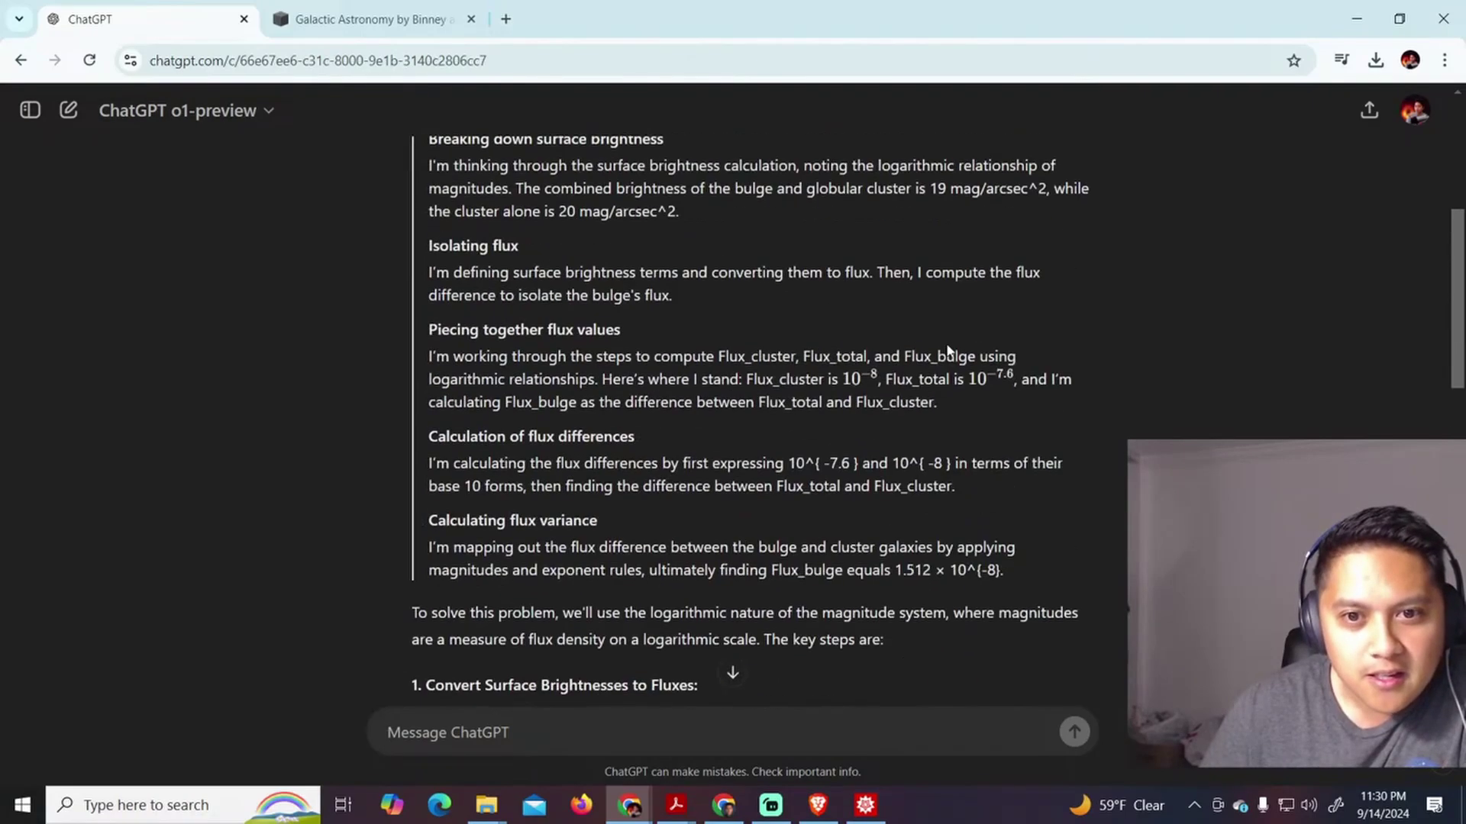
{"action": "scroll", "coordinate": [942, 342], "scroll_direction": "up", "scroll_amount": 5}
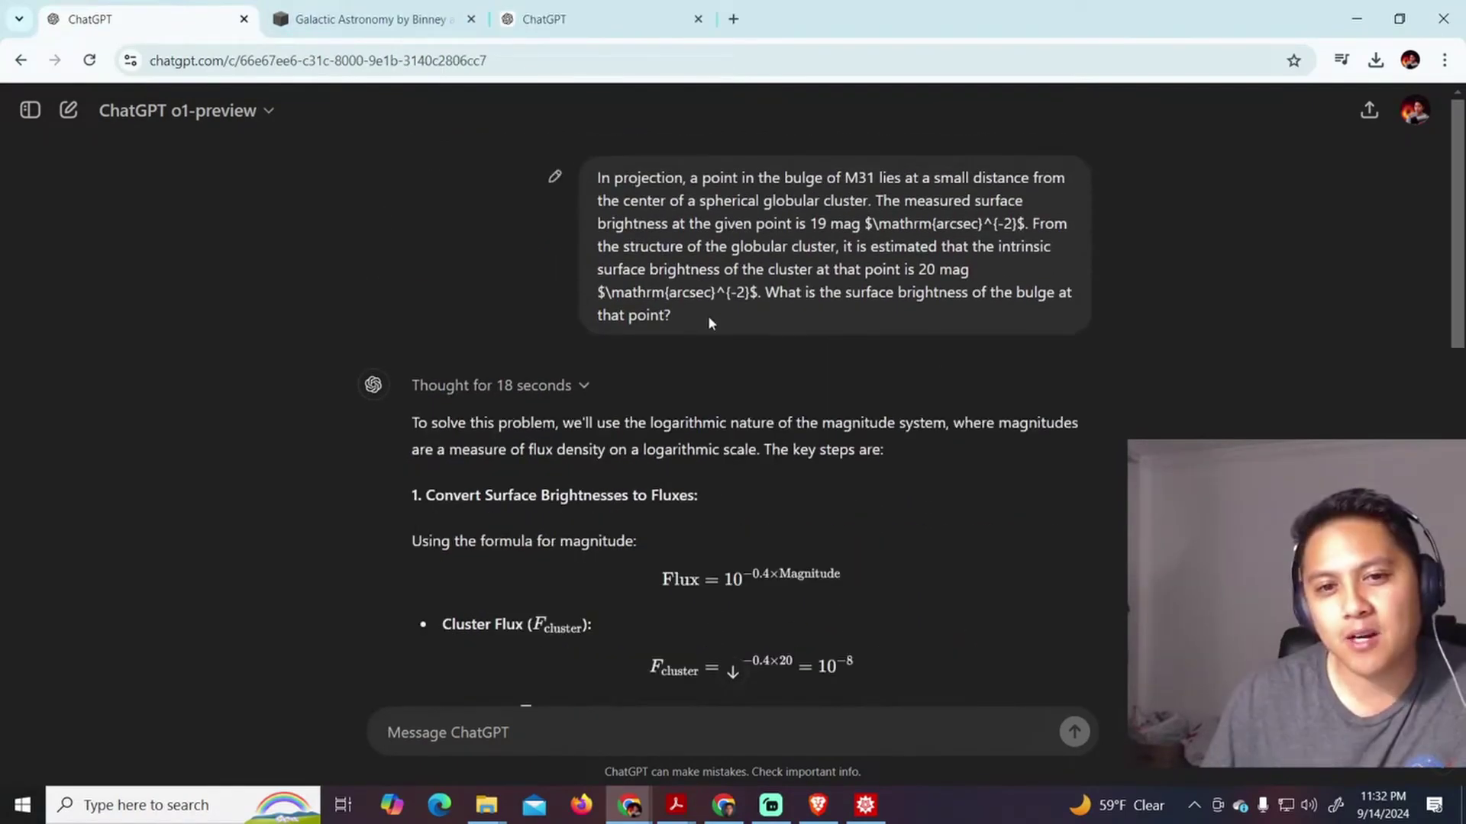
{"action": "left_click_drag", "start_coordinate": [708, 322], "coordinate": [598, 177]}
{"action": "right_click", "coordinate": [600, 178]}
Send the copied M31 bulge question to GPT-4o in a new chat; it answers 18.05 mag/arcsec².
{"action": "left_click", "coordinate": [656, 186]}
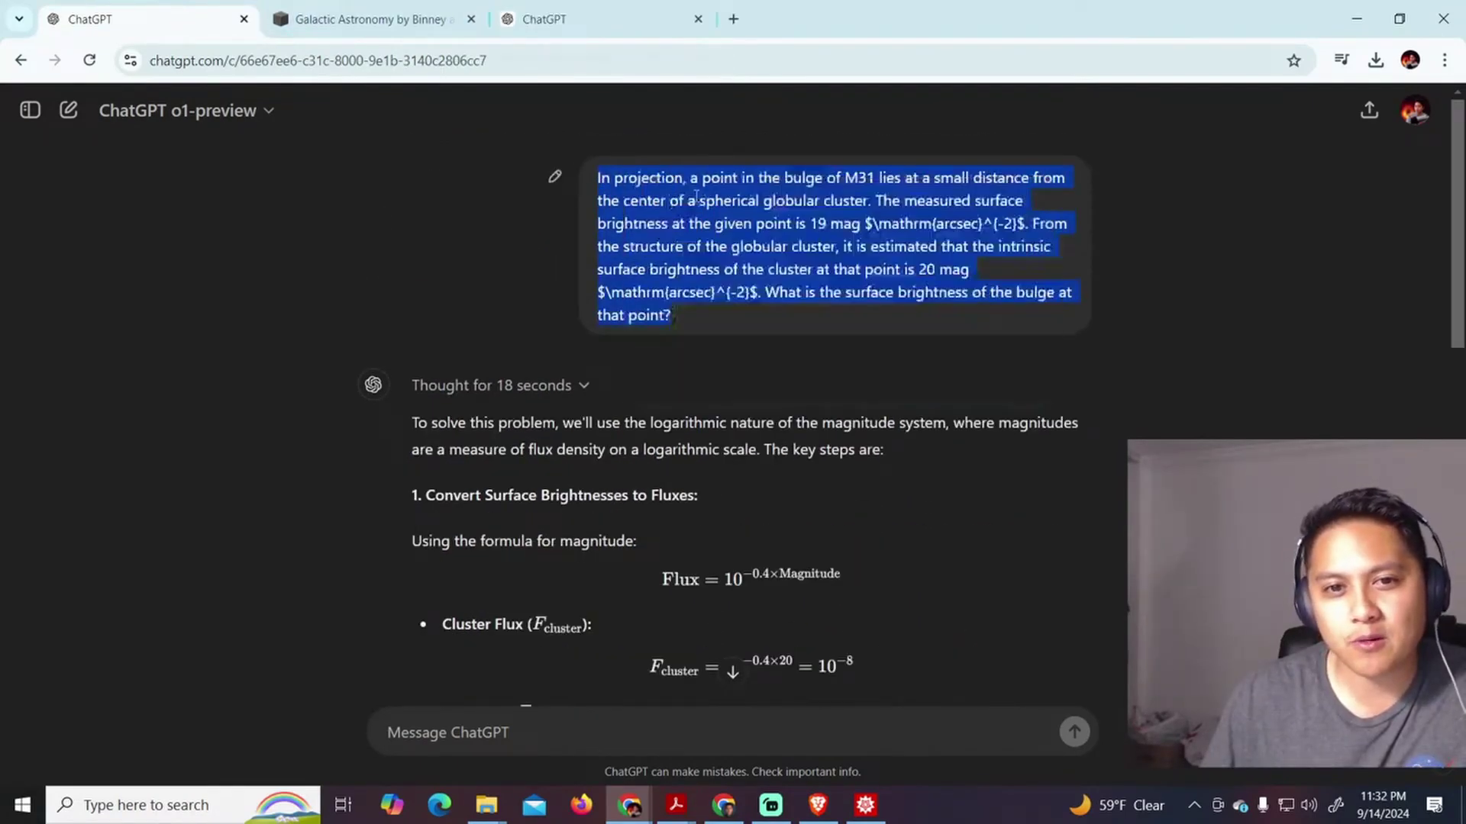
{"action": "left_click", "coordinate": [569, 37]}
{"action": "right_click", "coordinate": [457, 718]}
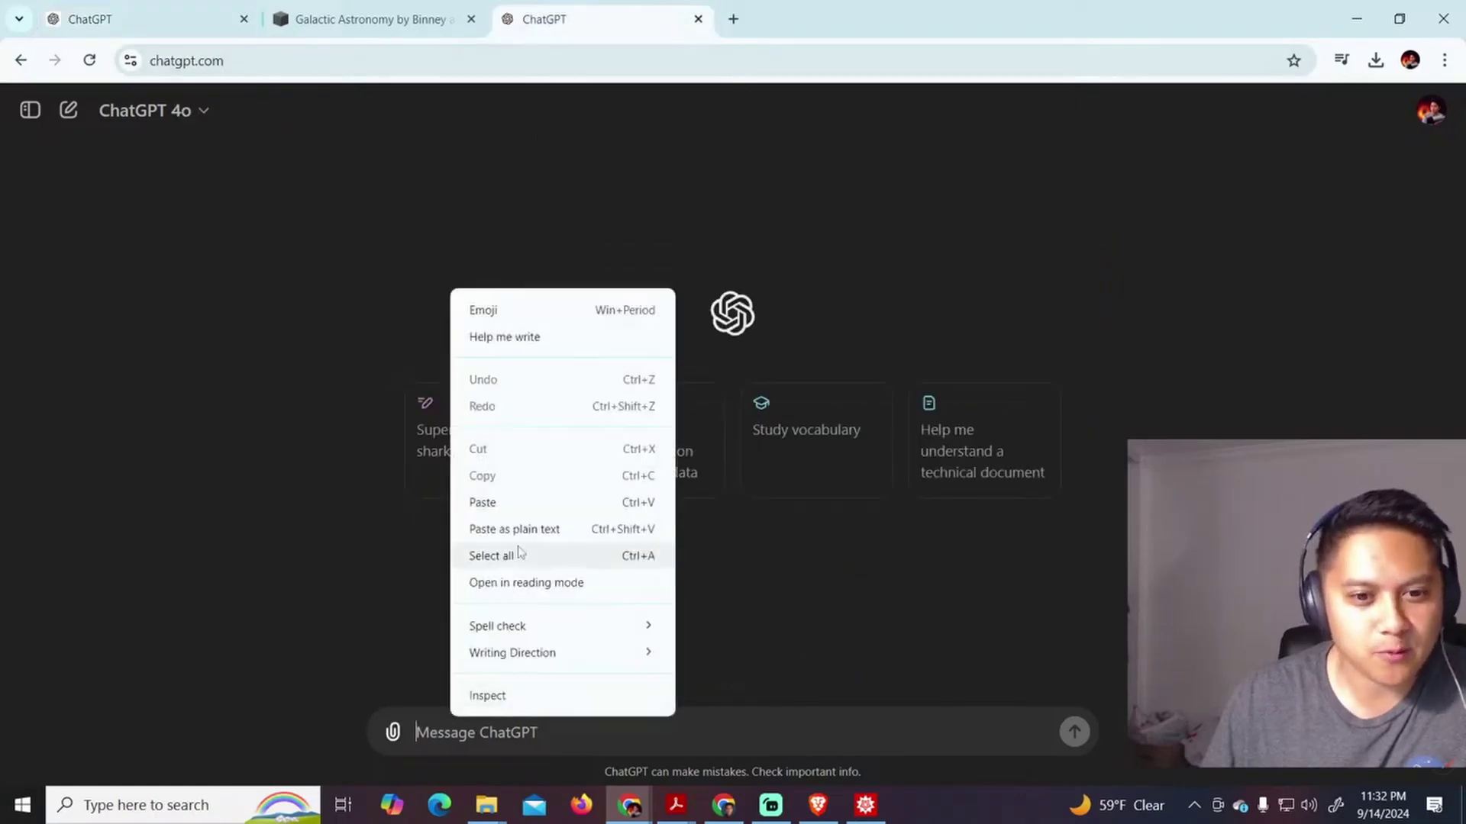
{"action": "left_click", "coordinate": [525, 506]}
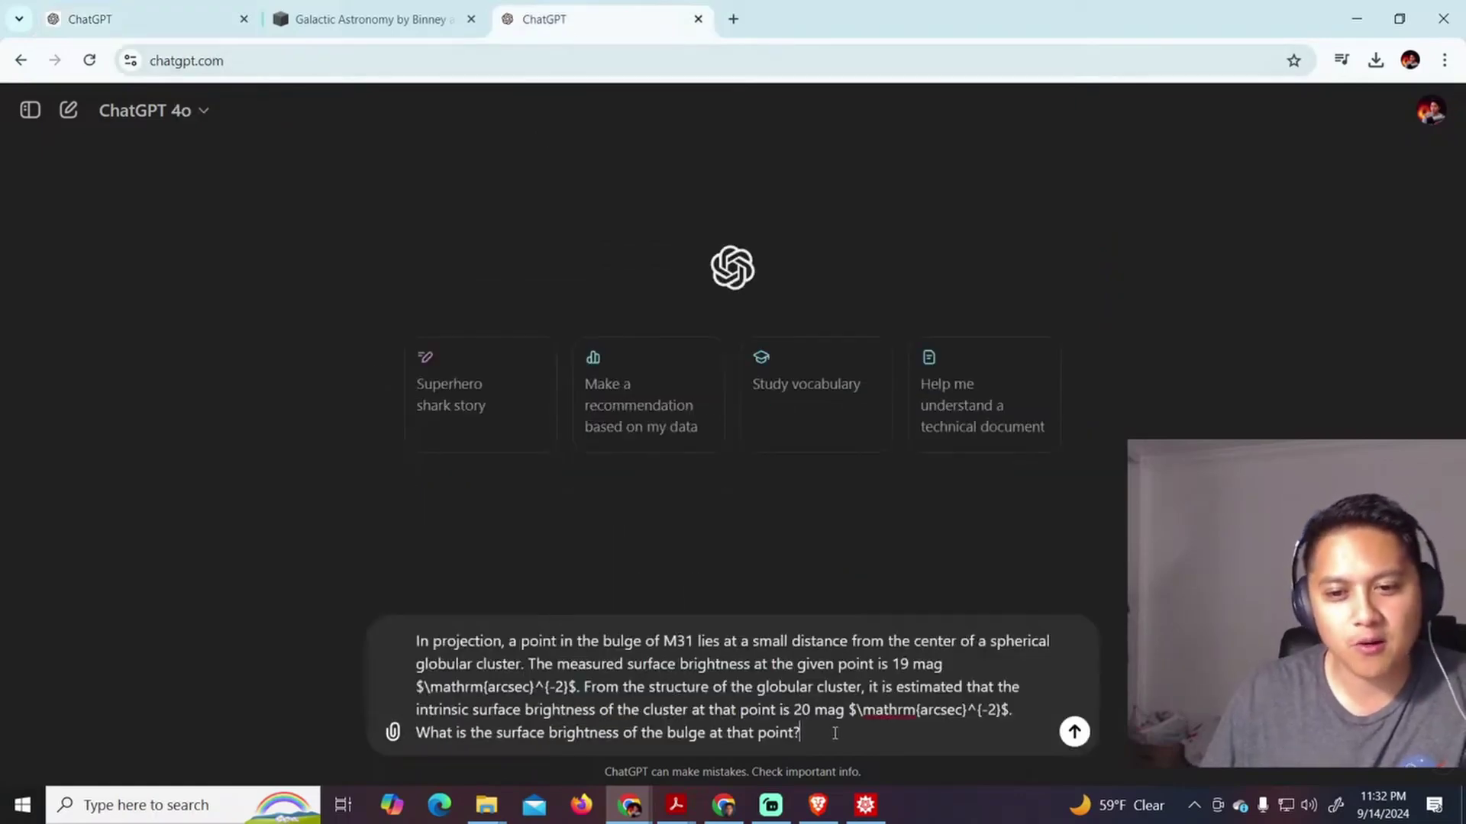
{"action": "key", "text": "Return"}
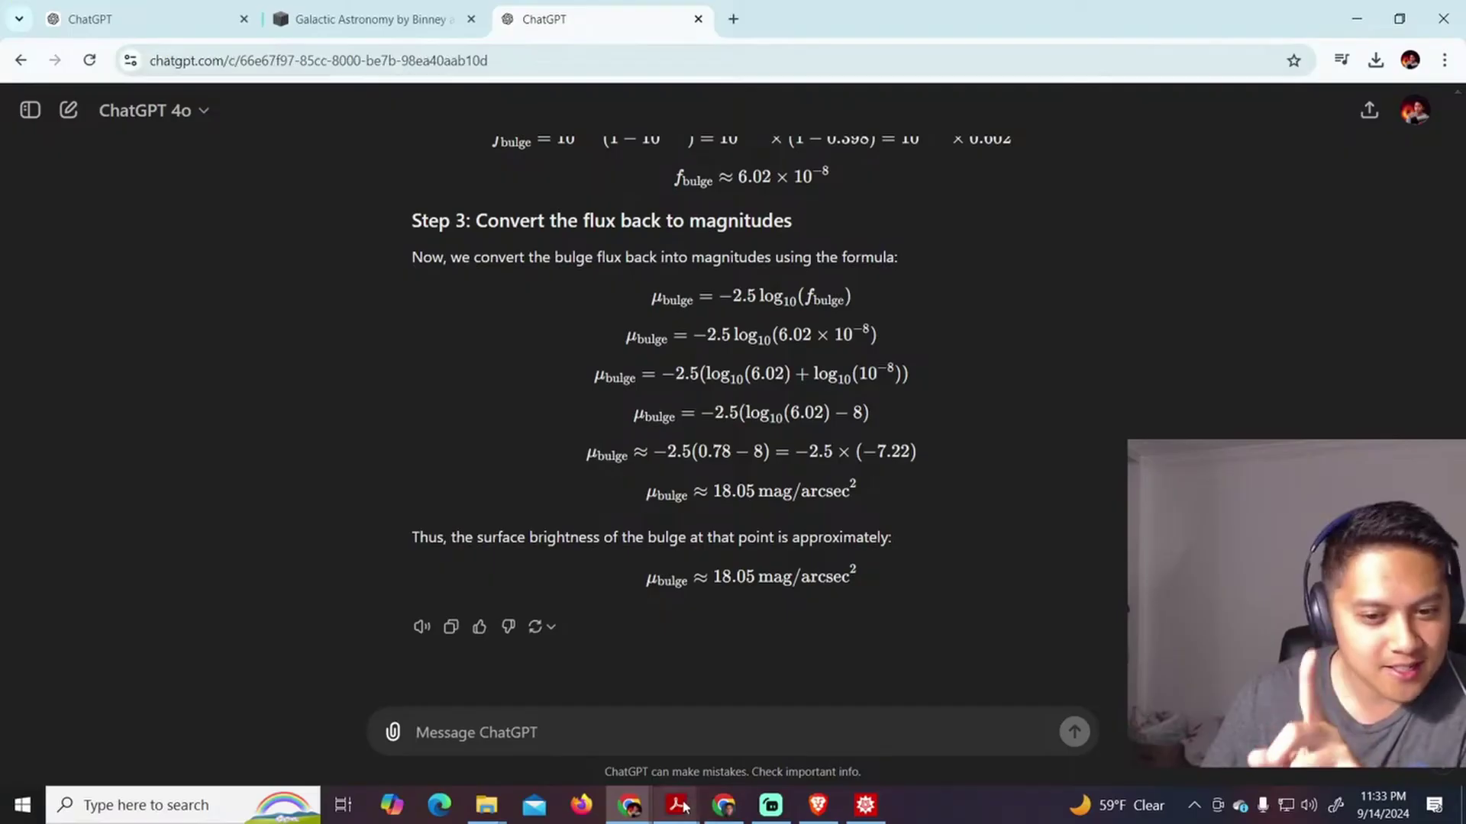
{"action": "mouse_move", "coordinate": [675, 806]}
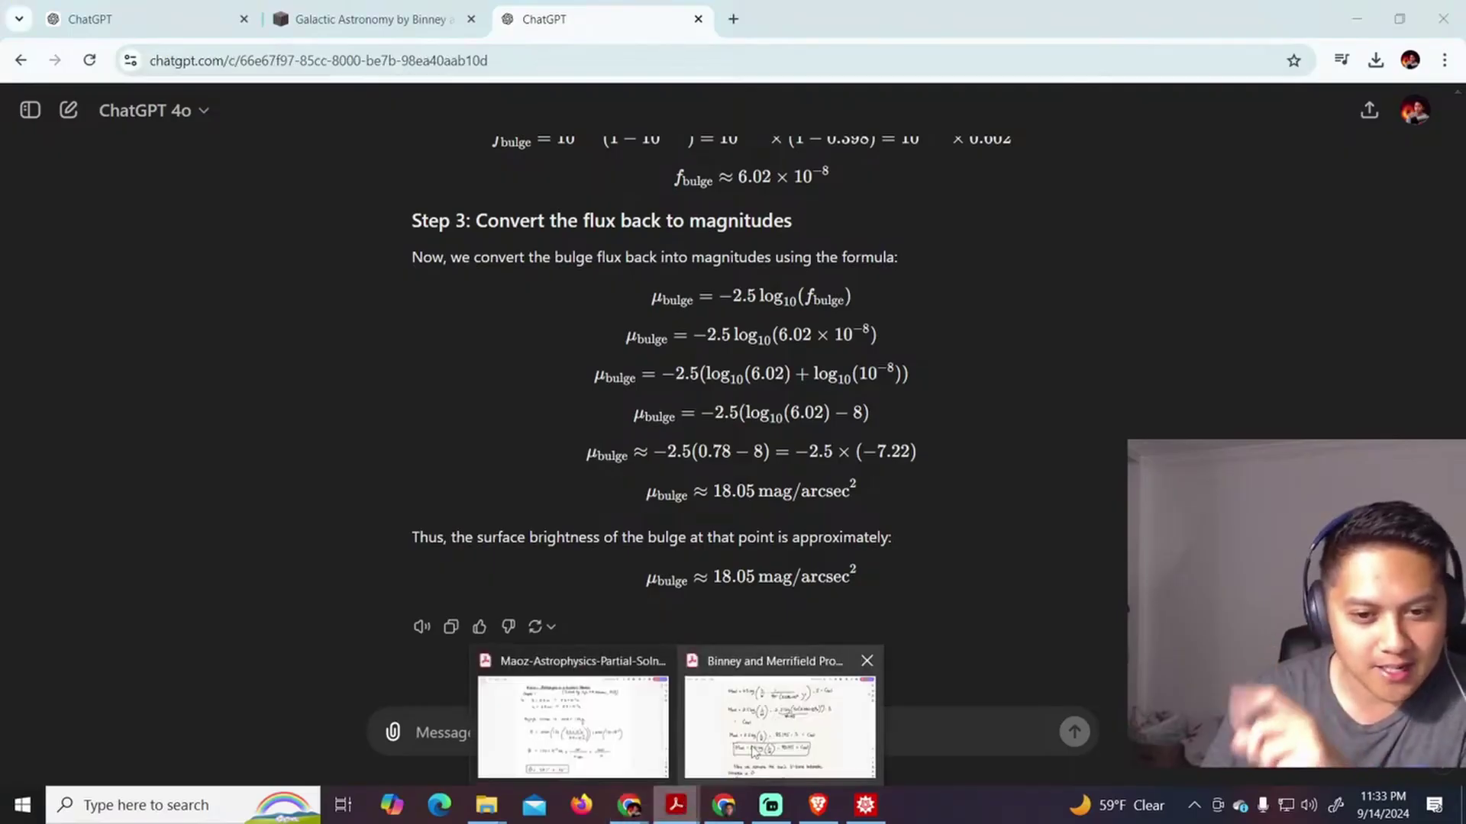
{"action": "left_click", "coordinate": [568, 722]}
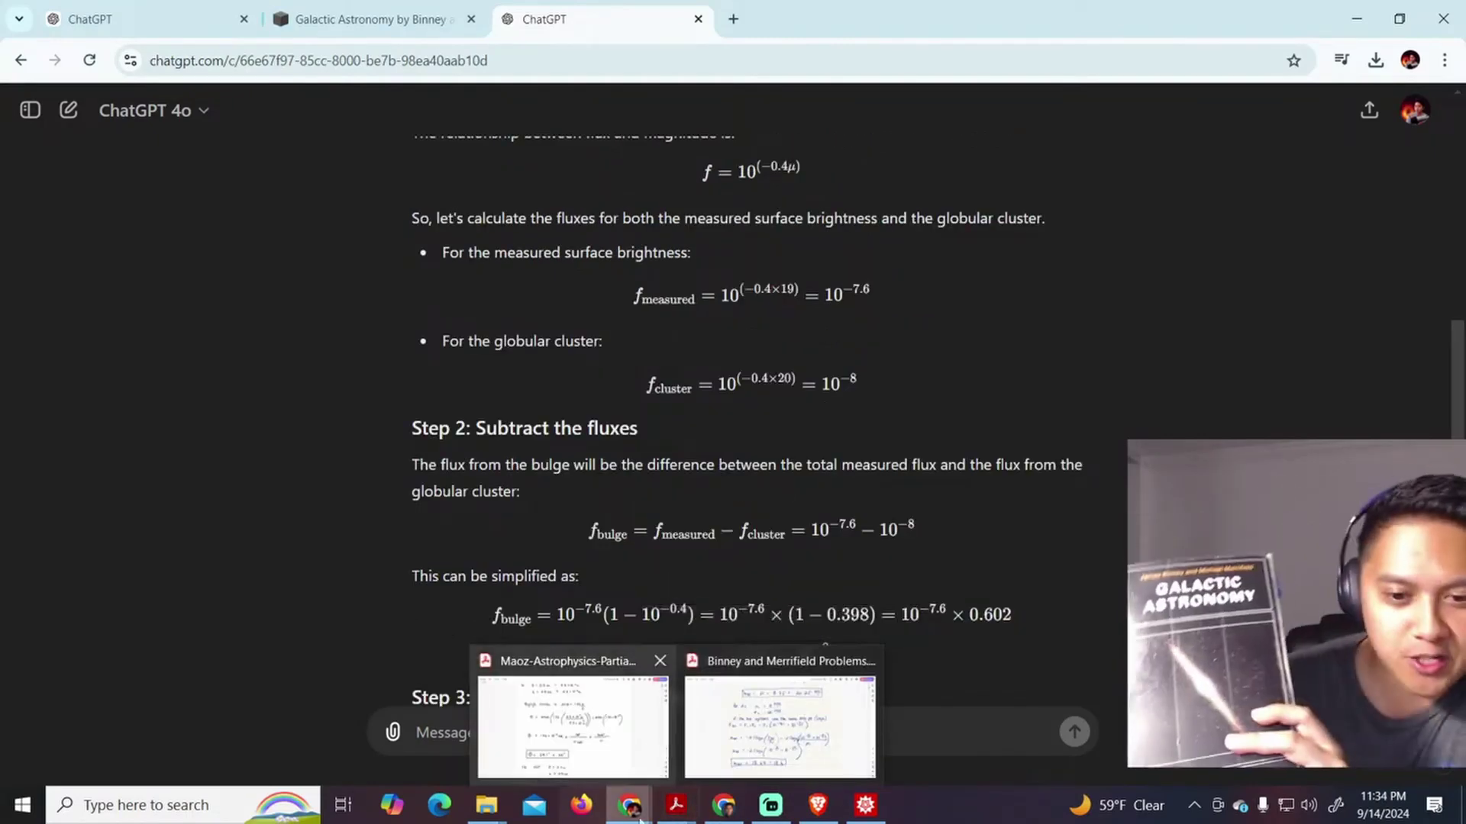
Bring forward the window with the co-author's reply e-mail and reposition it.
{"action": "left_click", "coordinate": [780, 725]}
{"action": "left_click_drag", "start_coordinate": [625, 87], "coordinate": [4, 11]}
{"action": "scroll", "coordinate": [514, 366], "scroll_direction": "down", "scroll_amount": 5}
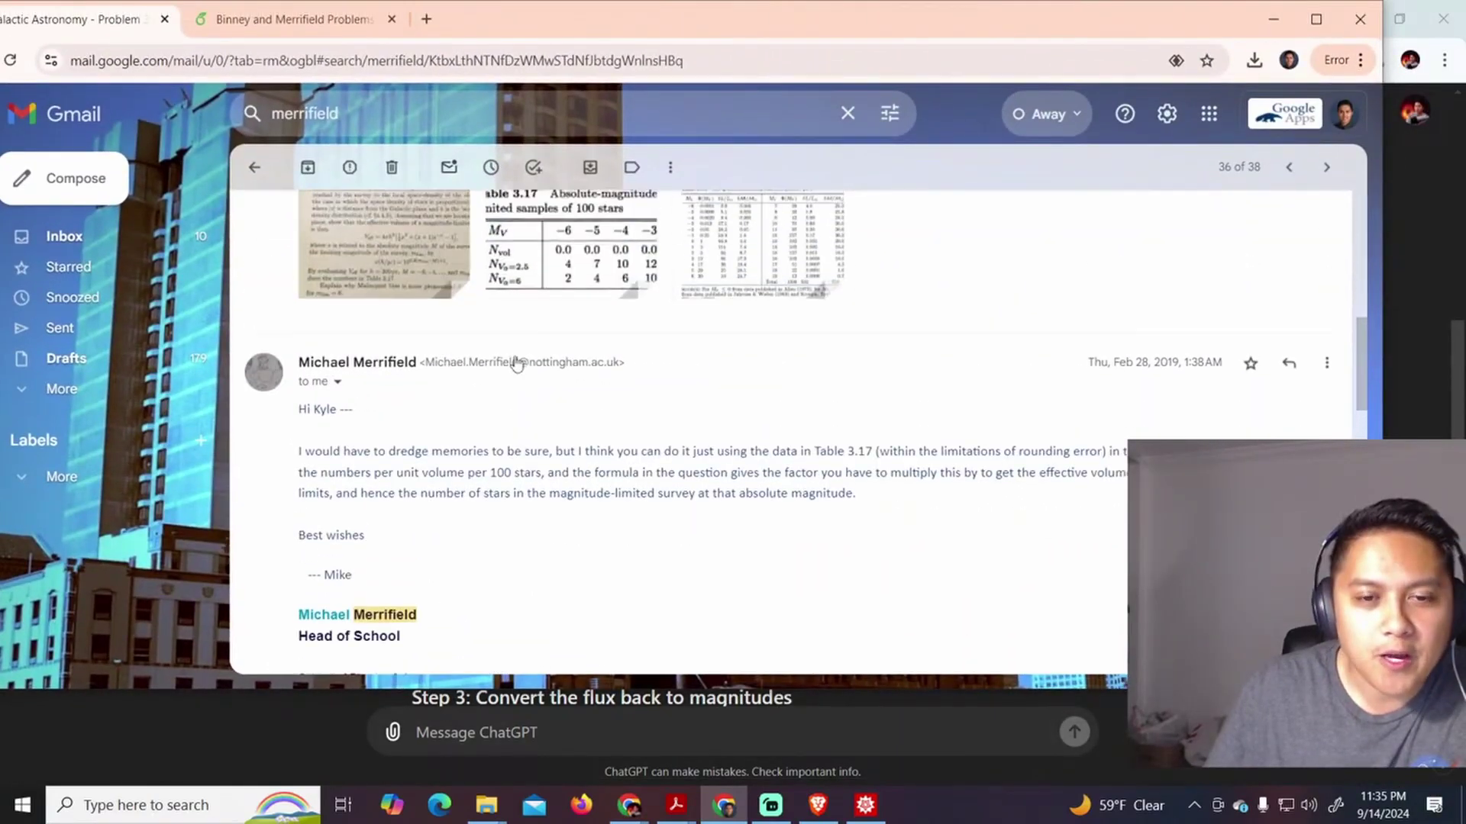
{"action": "scroll", "coordinate": [414, 367], "scroll_direction": "down", "scroll_amount": 2}
{"action": "left_click_drag", "start_coordinate": [300, 356], "coordinate": [827, 421]}
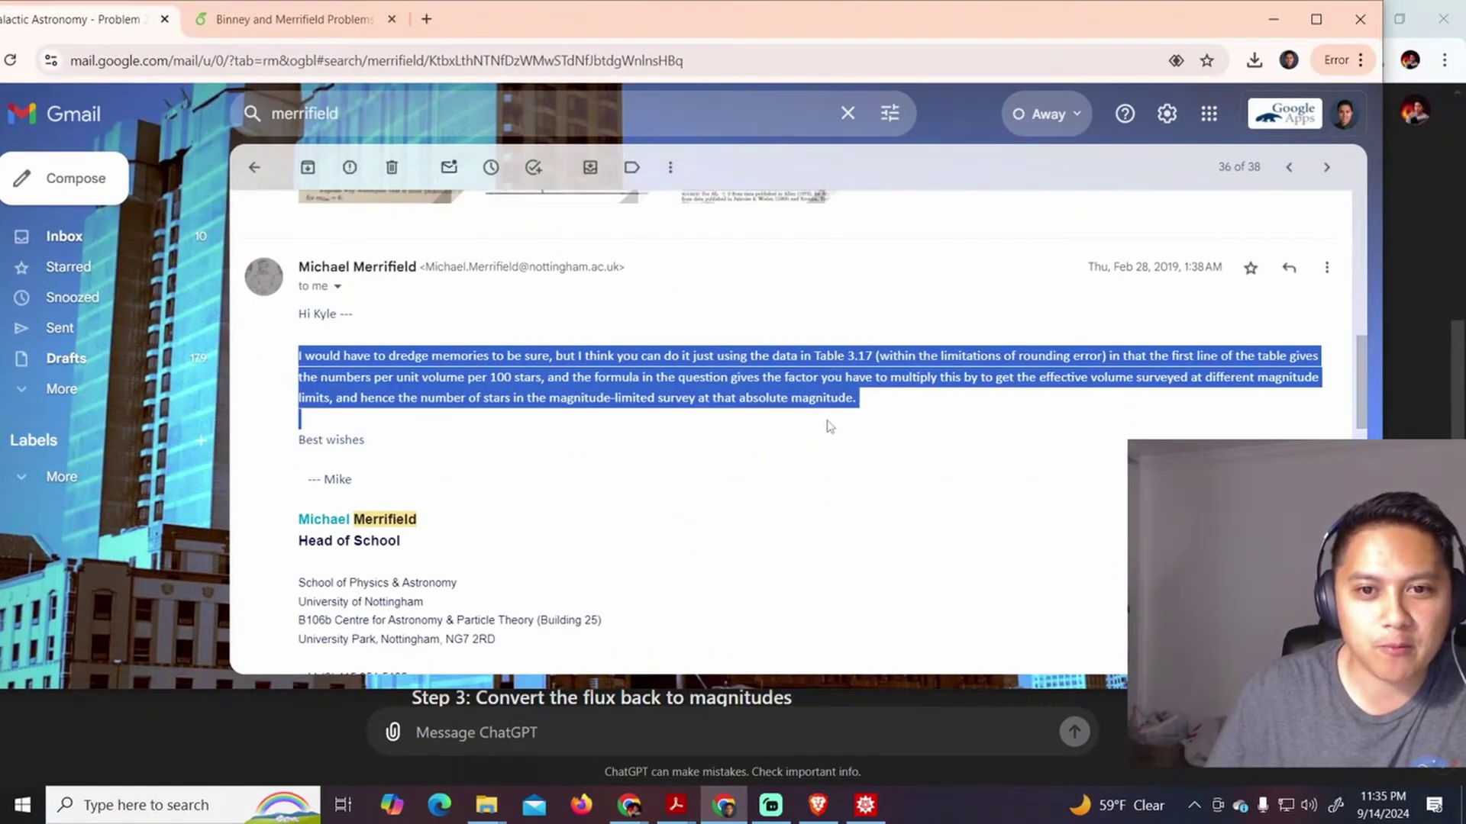
{"action": "left_click", "coordinate": [524, 462]}
{"action": "left_click_drag", "start_coordinate": [488, 464], "coordinate": [321, 353]}
{"action": "left_click", "coordinate": [495, 416]}
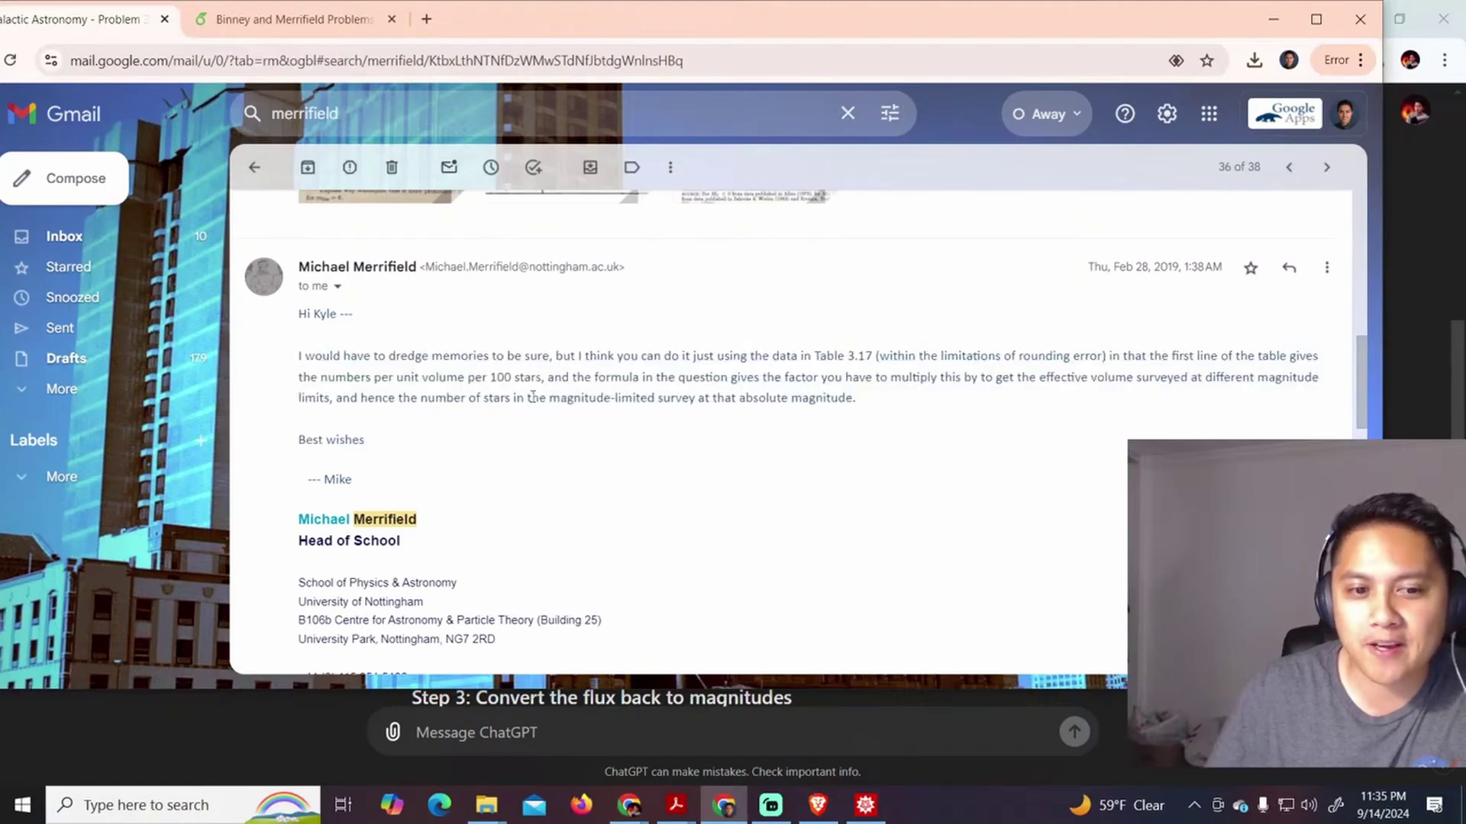
Tell o1-preview 'This is my solution below, and it disagrees with your solution', paste the website solution, and send.
{"action": "left_click", "coordinate": [1272, 19]}
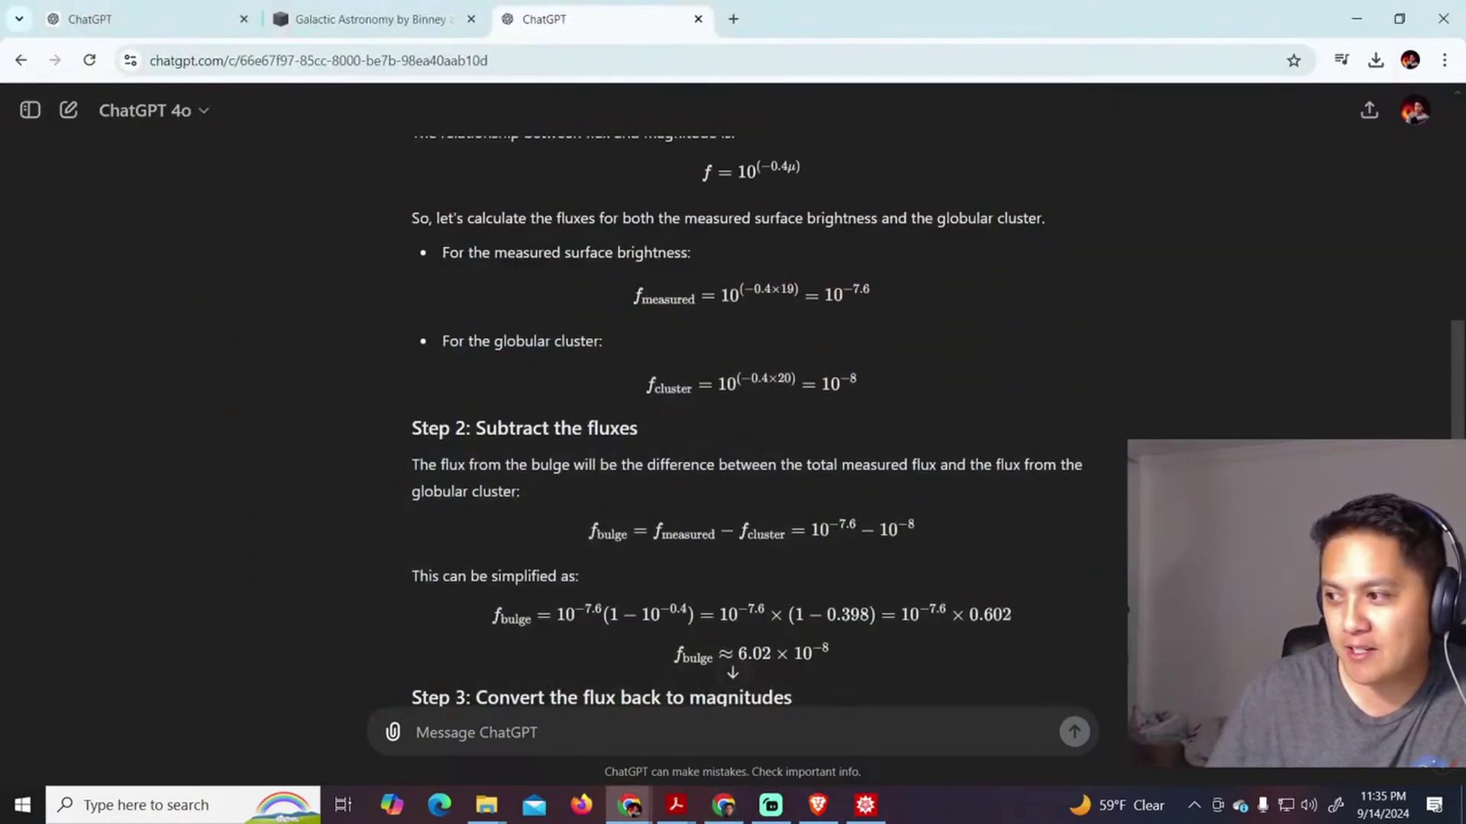
{"action": "key", "text": "ctrl+1"}
{"action": "type", "text": "Th"}
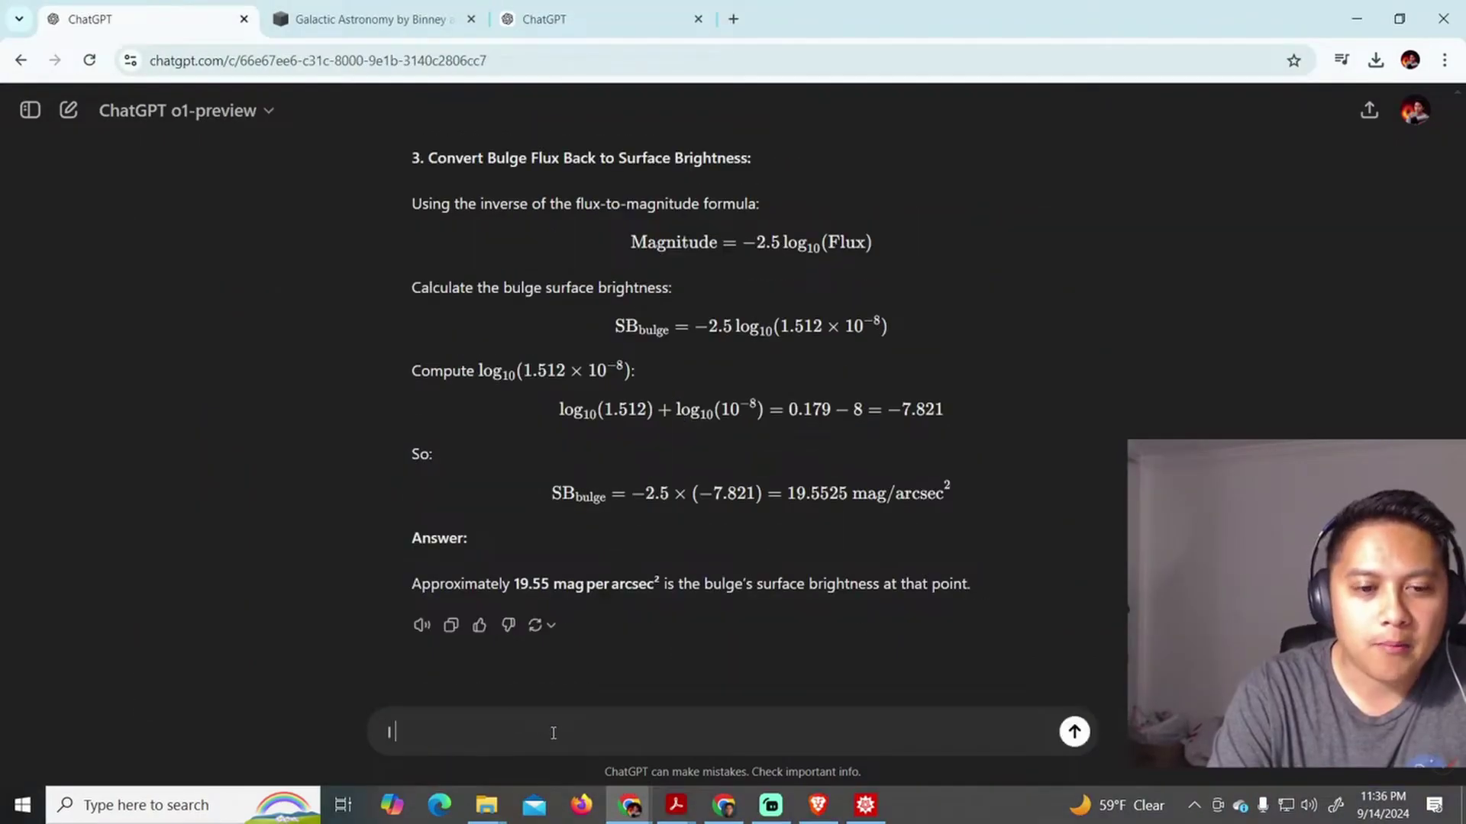
{"action": "type", "text": "is is my solution "}
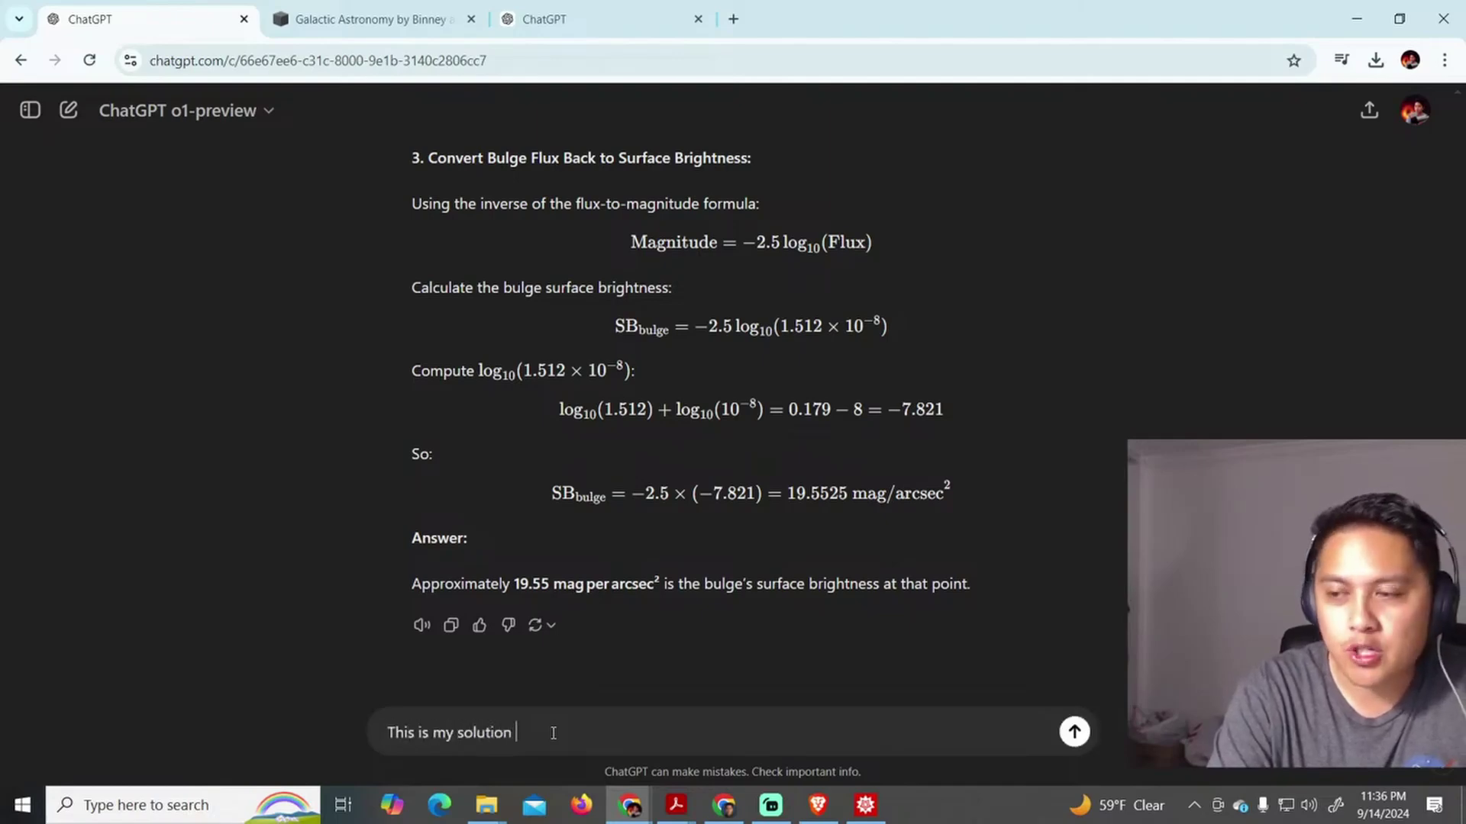
{"action": "type", "text": "below, and it dis"}
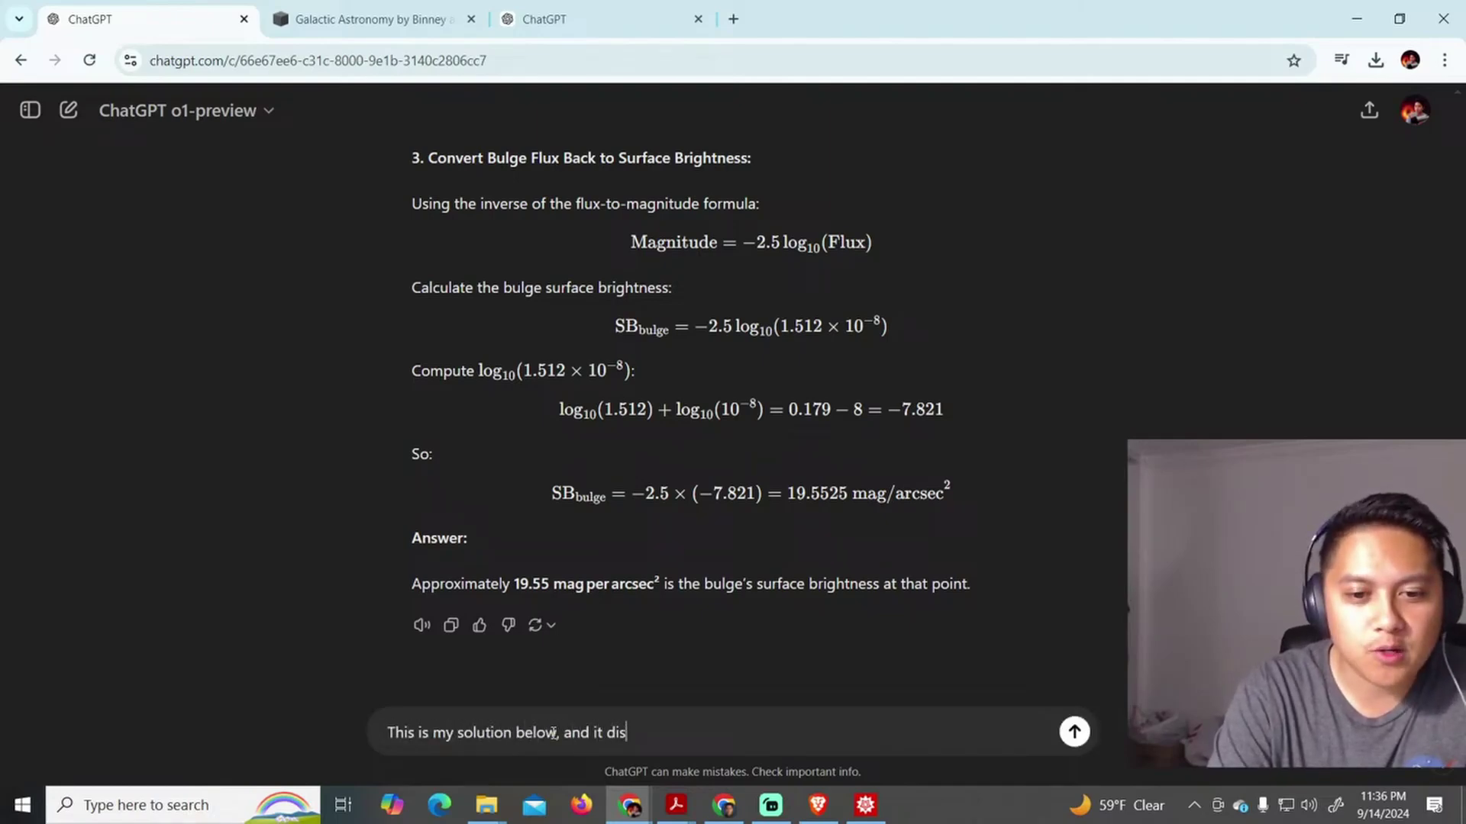
{"action": "type", "text": "agrees with your solu"}
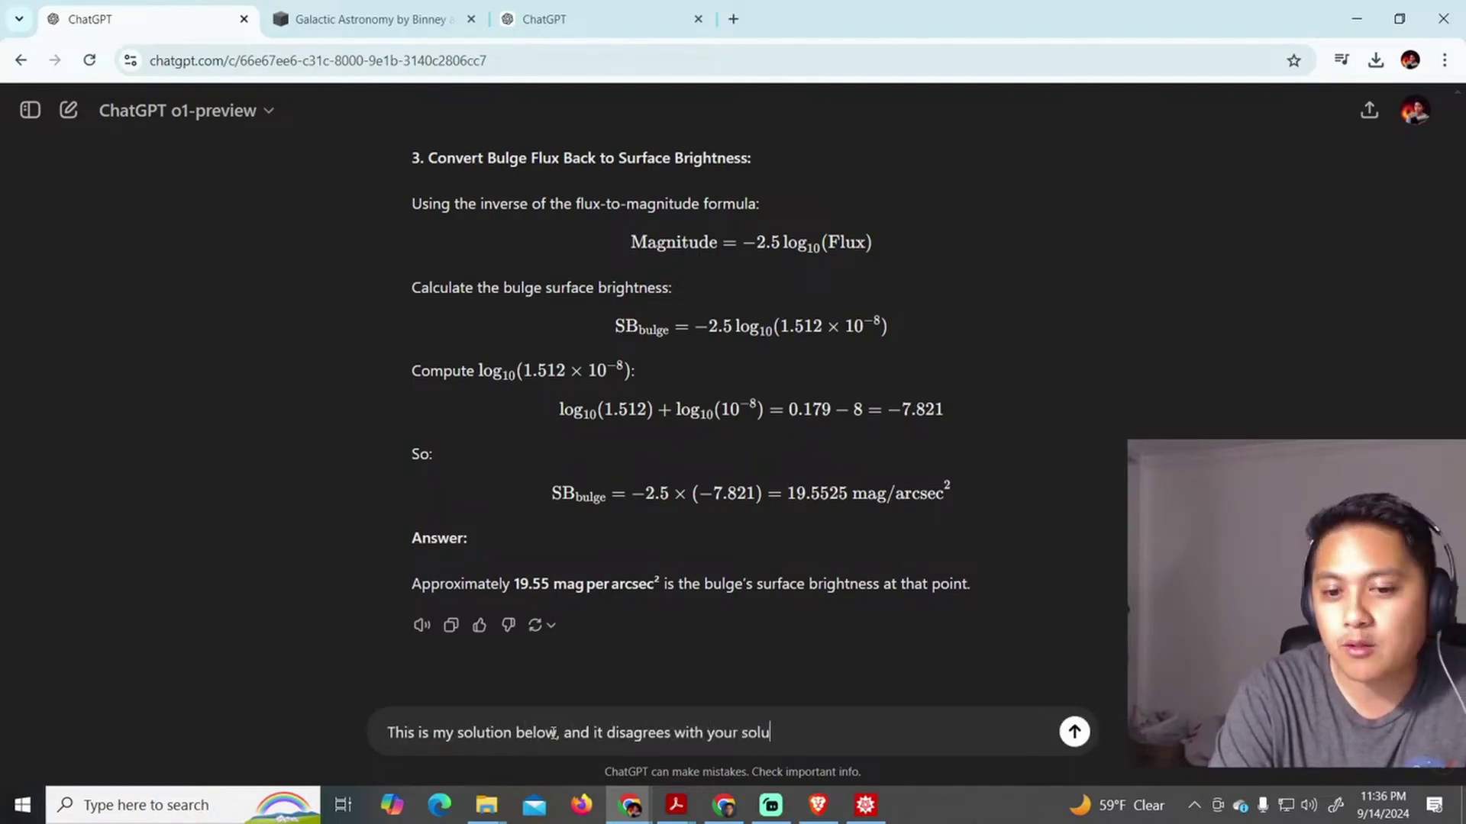
{"action": "type", "text": "tion. Can you "}
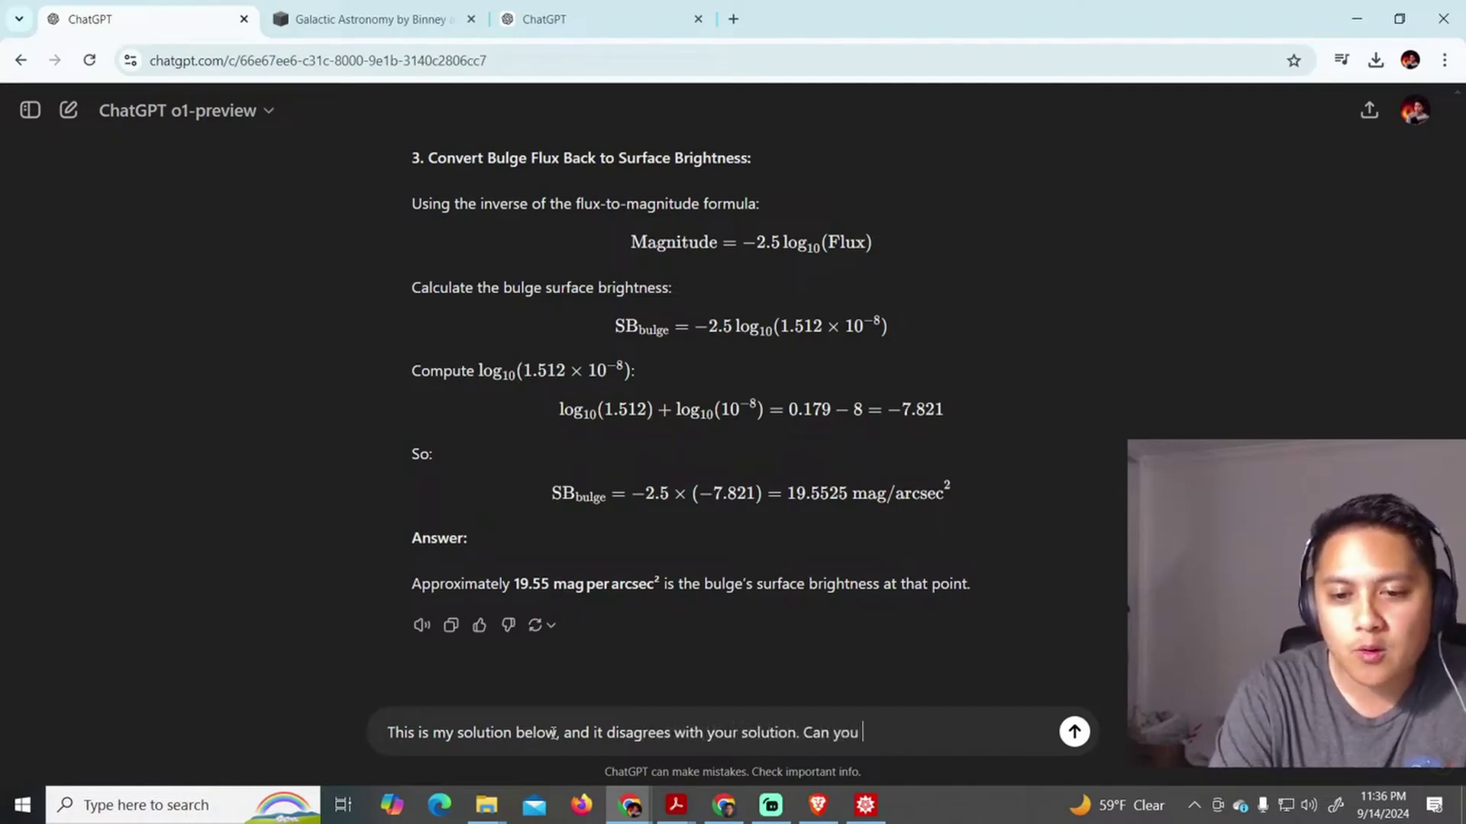
{"action": "type", "text": "read through it and verify who is actually correct?"}
{"action": "key", "text": "ctrl+v"}
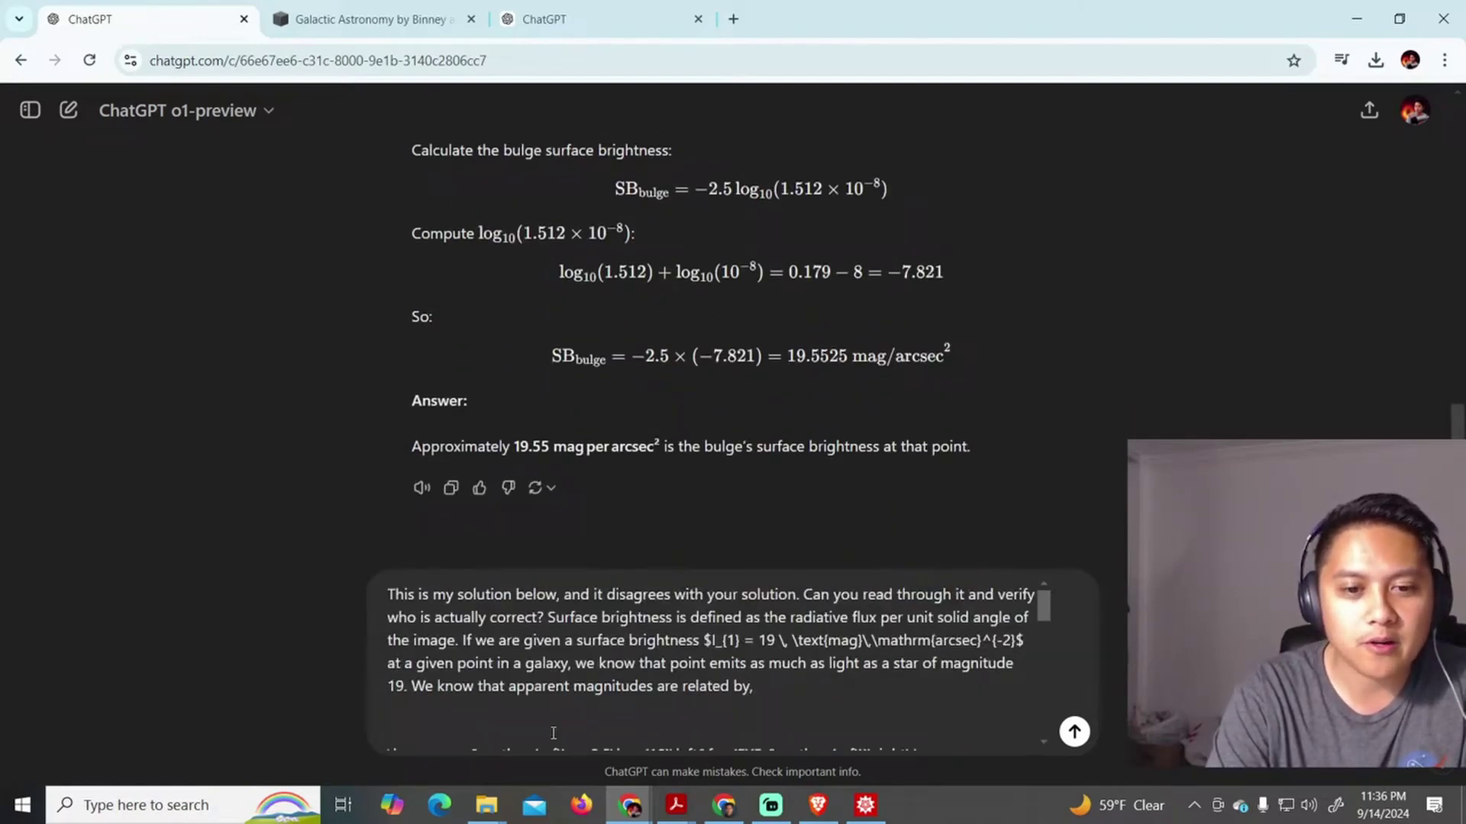
{"action": "key", "text": "Return"}
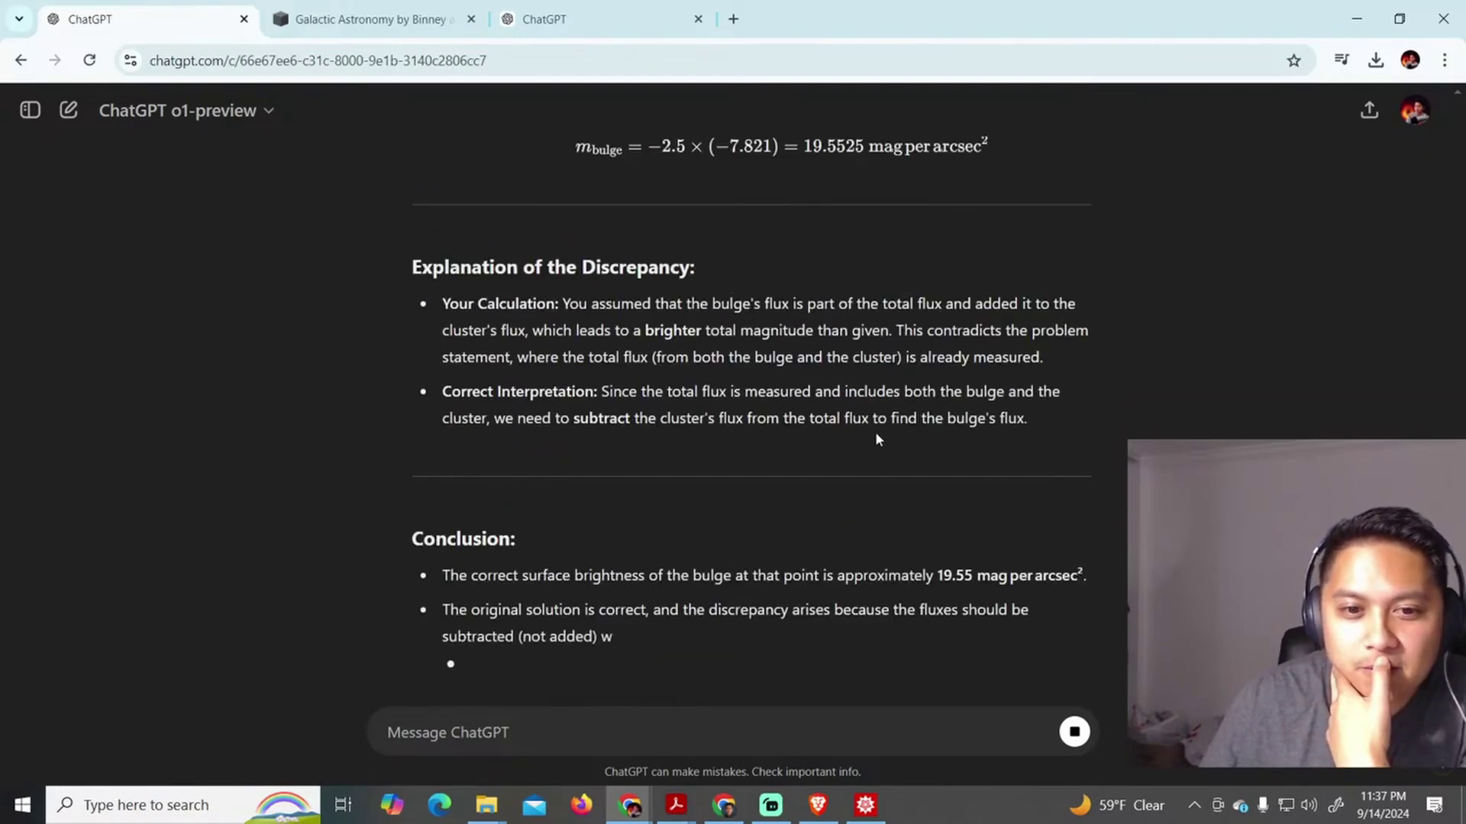
{"action": "scroll", "coordinate": [903, 424], "scroll_direction": "up", "scroll_amount": 1}
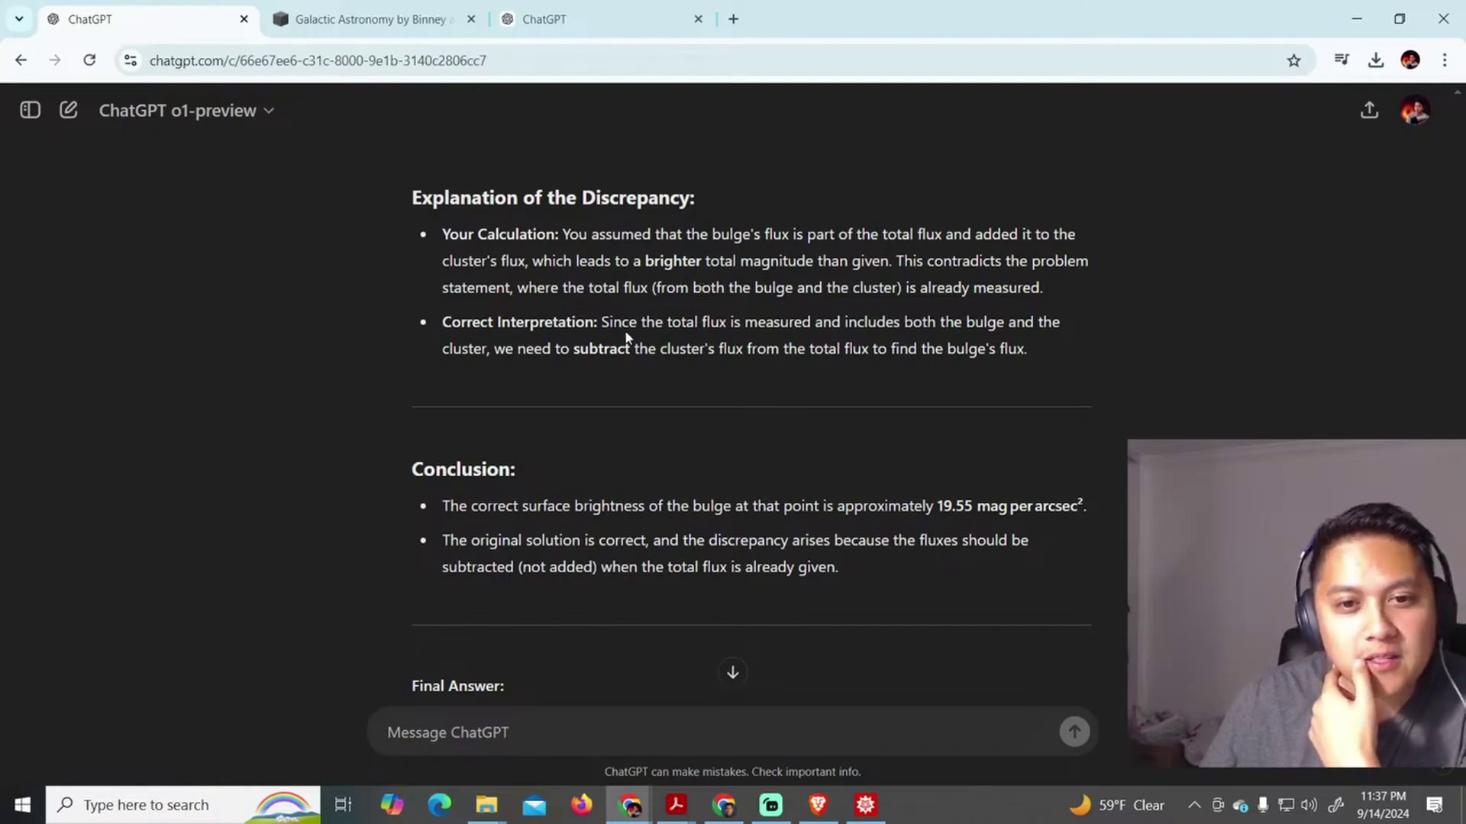
{"action": "left_click_drag", "start_coordinate": [454, 349], "coordinate": [806, 348]}
{"action": "scroll", "coordinate": [906, 365], "scroll_direction": "down", "scroll_amount": 2}
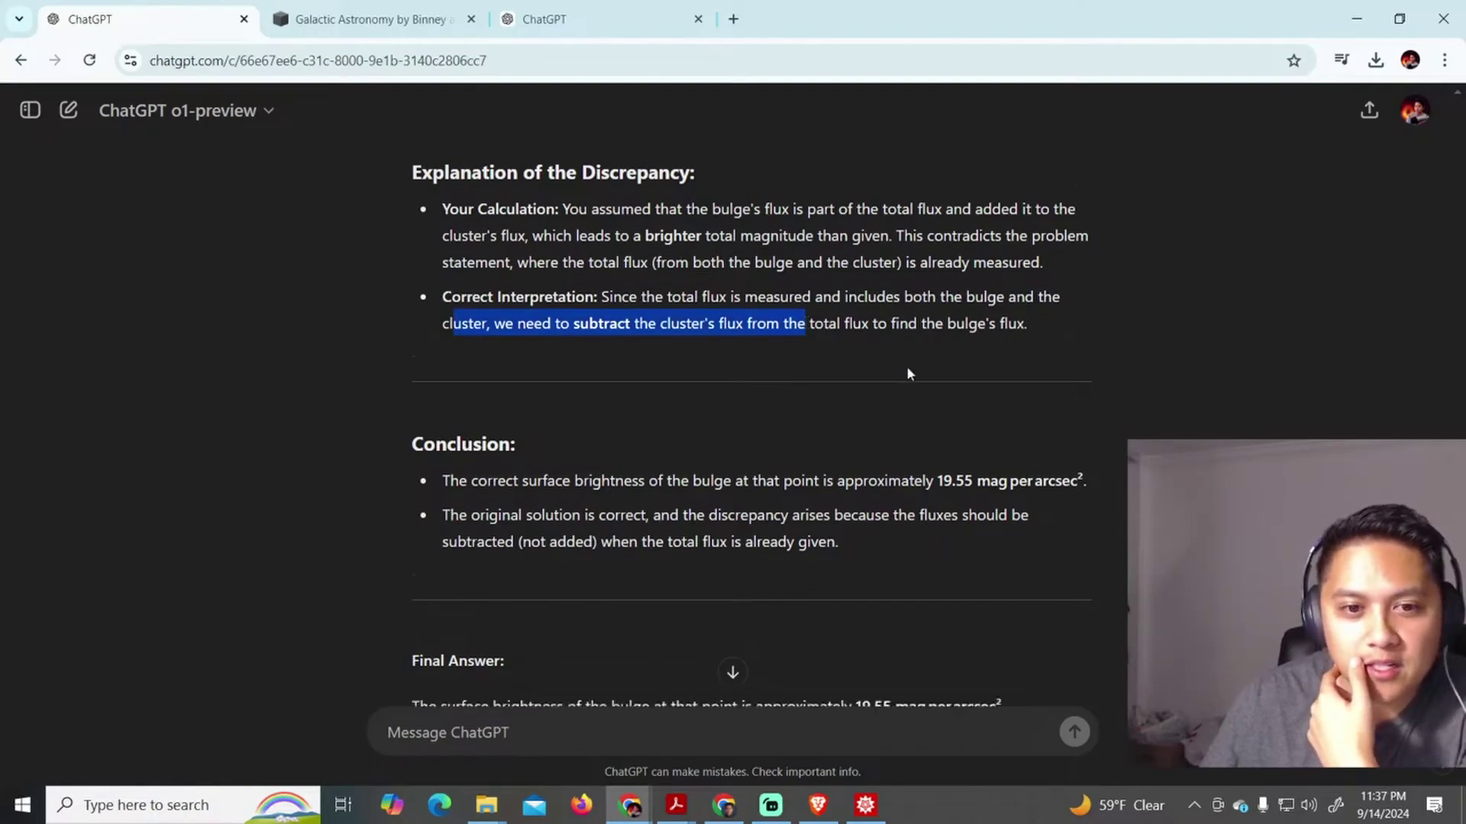
{"action": "scroll", "coordinate": [602, 322], "scroll_direction": "up", "scroll_amount": 8}
{"action": "scroll", "coordinate": [599, 328], "scroll_direction": "down", "scroll_amount": 5}
{"action": "scroll", "coordinate": [599, 329], "scroll_direction": "down", "scroll_amount": 3}
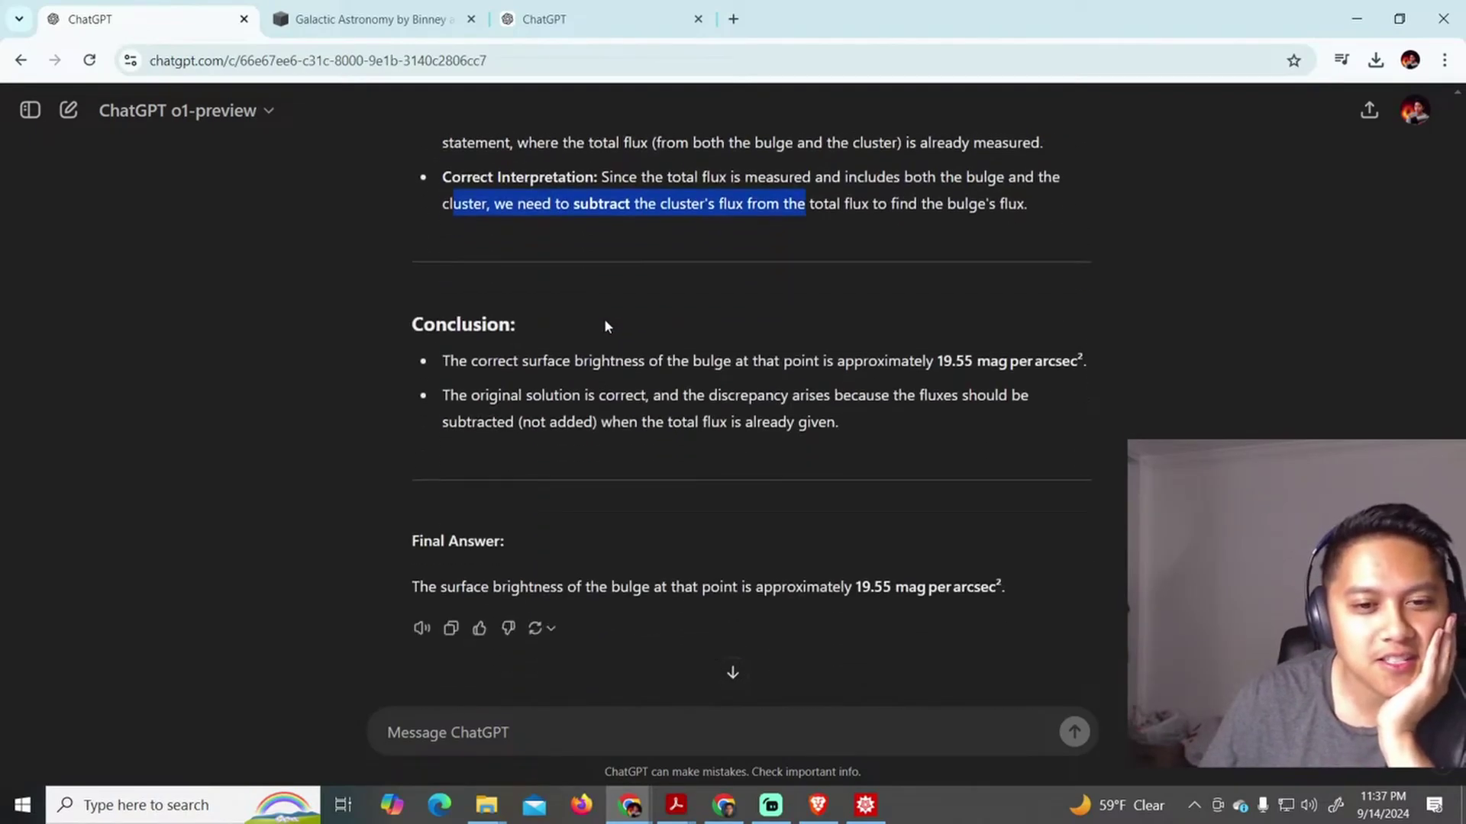
{"action": "left_click", "coordinate": [383, 260]}
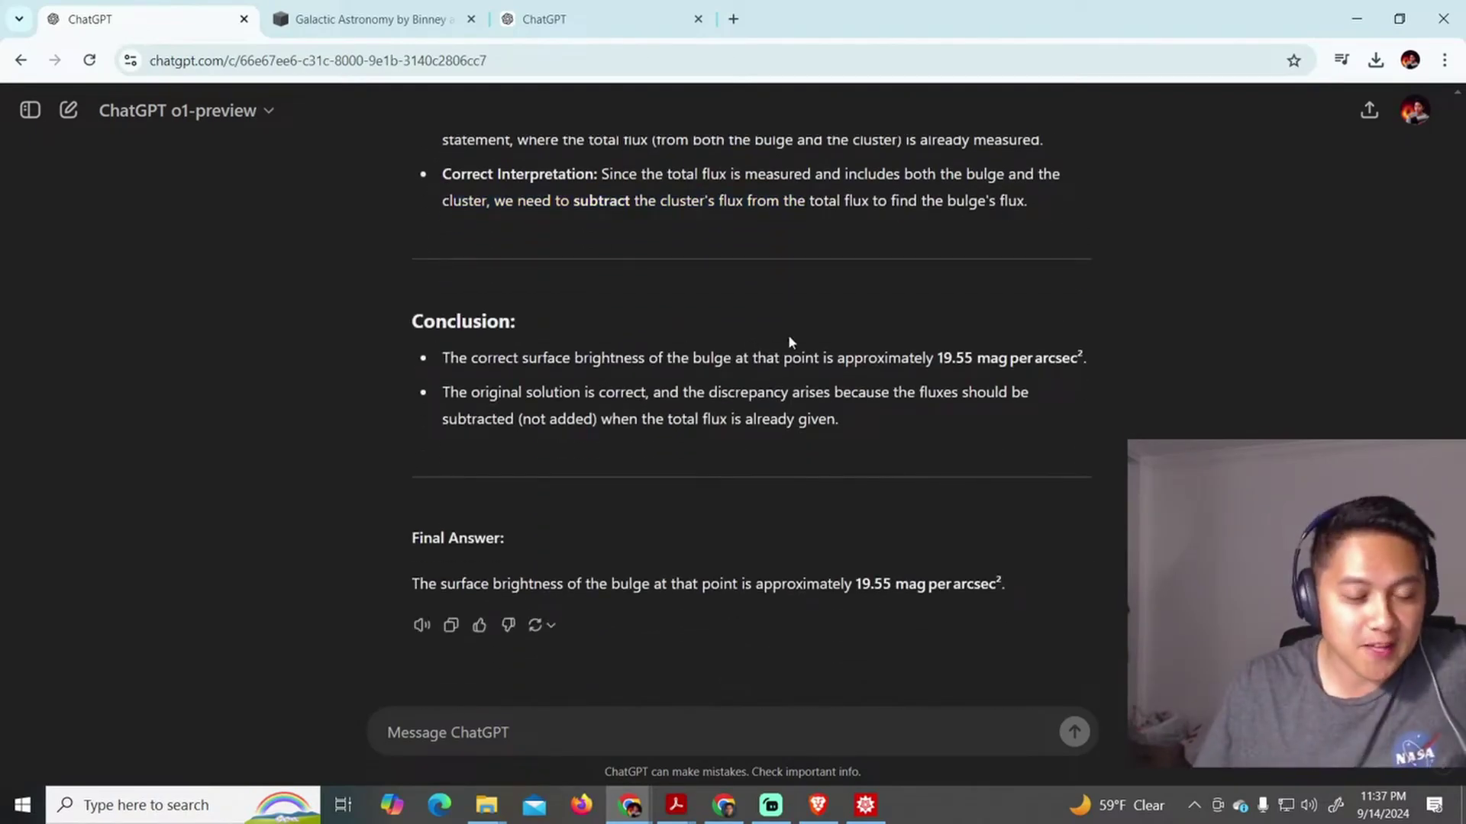
{"action": "scroll", "coordinate": [672, 300], "scroll_direction": "up", "scroll_amount": 15}
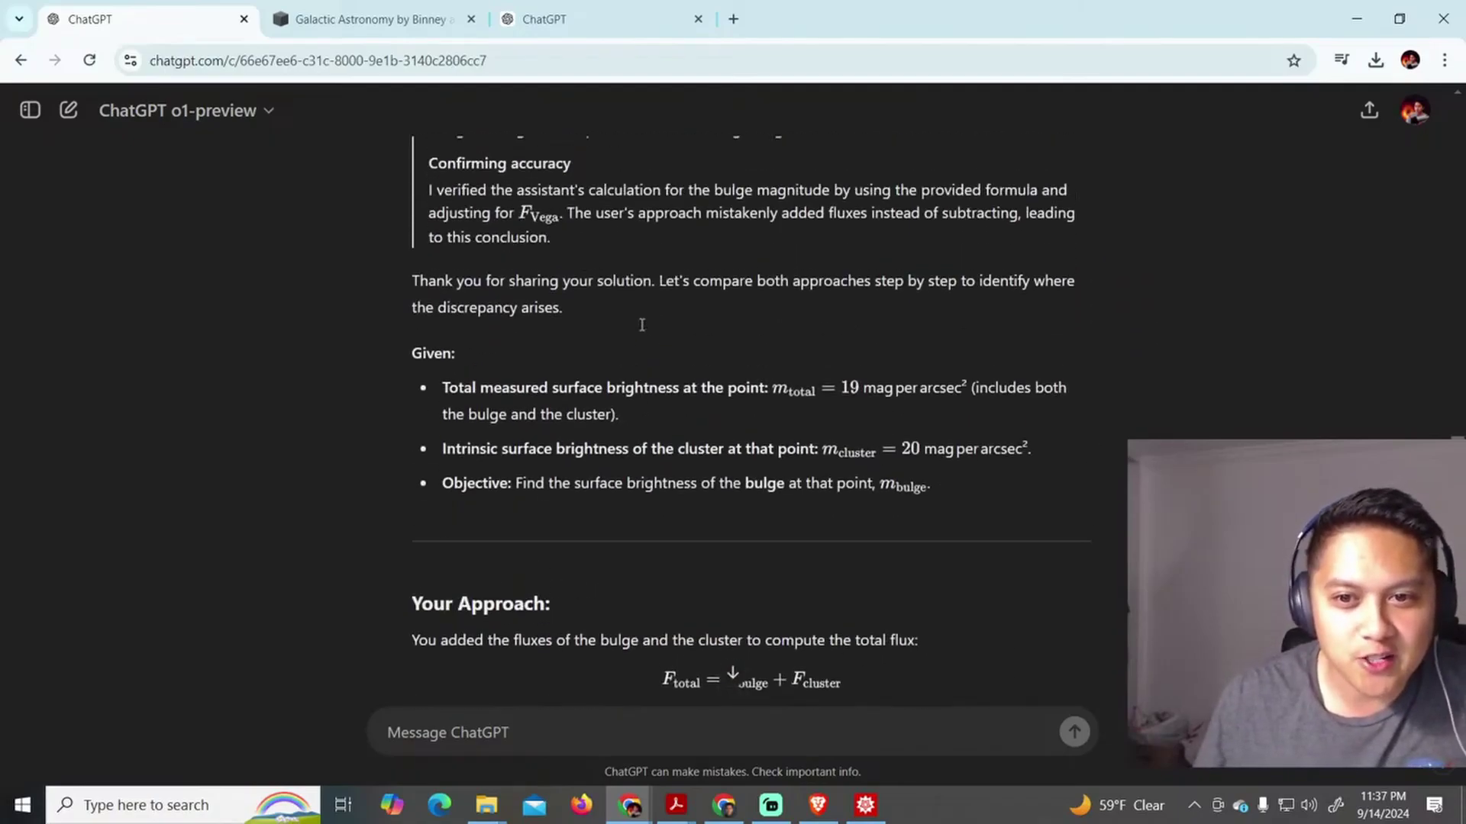
{"action": "scroll", "coordinate": [638, 323], "scroll_direction": "up", "scroll_amount": 3}
{"action": "scroll", "coordinate": [638, 324], "scroll_direction": "down", "scroll_amount": 10}
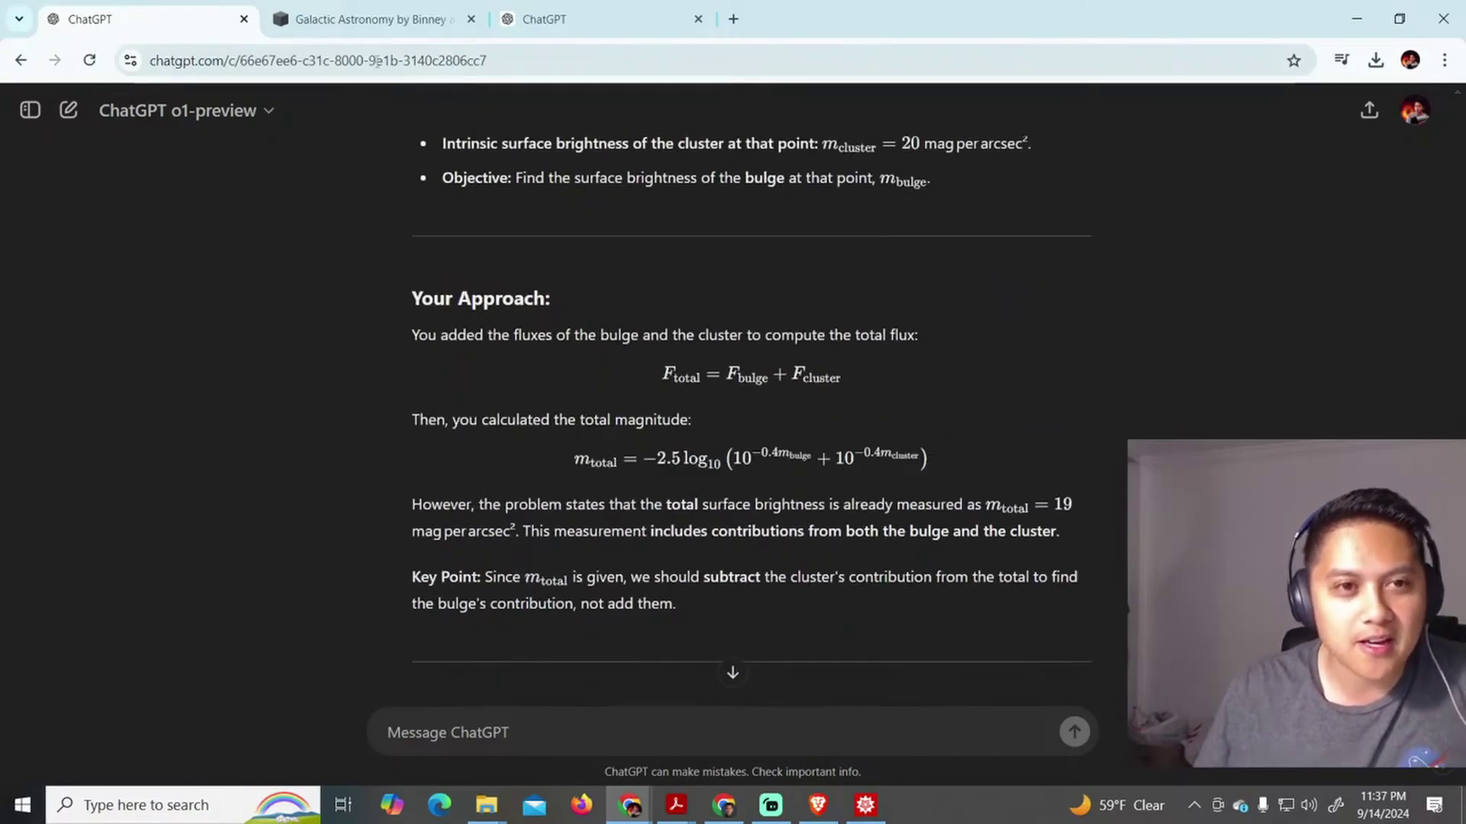
{"action": "key", "text": "ctrl+Tab"}
{"action": "key", "text": "ctrl+shift+Tab"}
{"action": "scroll", "coordinate": [910, 433], "scroll_direction": "up", "scroll_amount": 4}
{"action": "scroll", "coordinate": [910, 433], "scroll_direction": "down", "scroll_amount": 5}
{"action": "scroll", "coordinate": [902, 437], "scroll_direction": "down", "scroll_amount": 15}
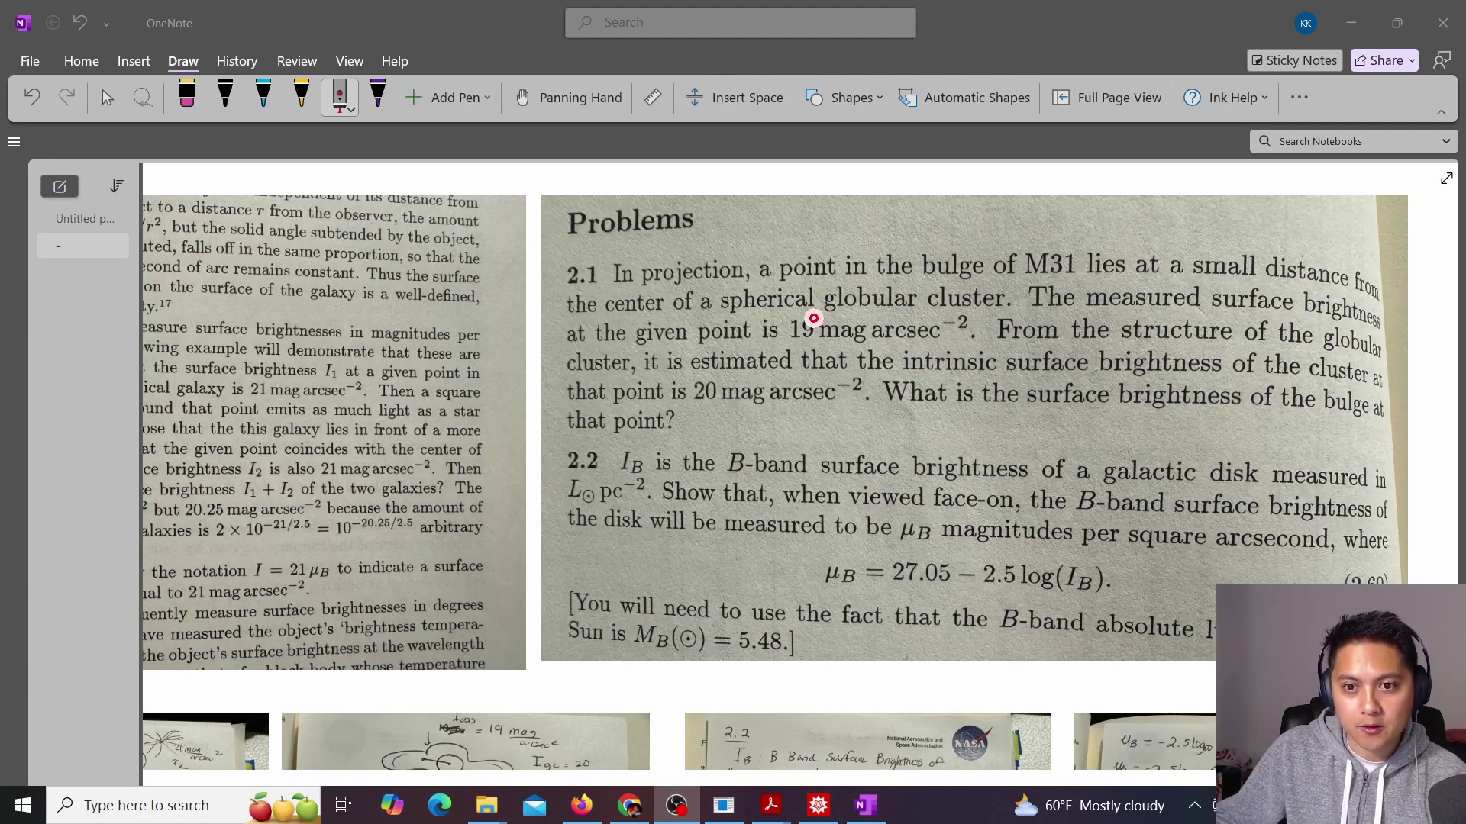
Scroll the OneNote problems and handwritten 19.55 working, then return to o1-preview's 19.5525 correction.
{"action": "scroll", "coordinate": [796, 737], "scroll_direction": "down", "scroll_amount": 1}
{"action": "scroll", "coordinate": [784, 766], "scroll_direction": "up", "scroll_amount": 1}
{"action": "left_click_drag", "start_coordinate": [758, 782], "coordinate": [544, 779]}
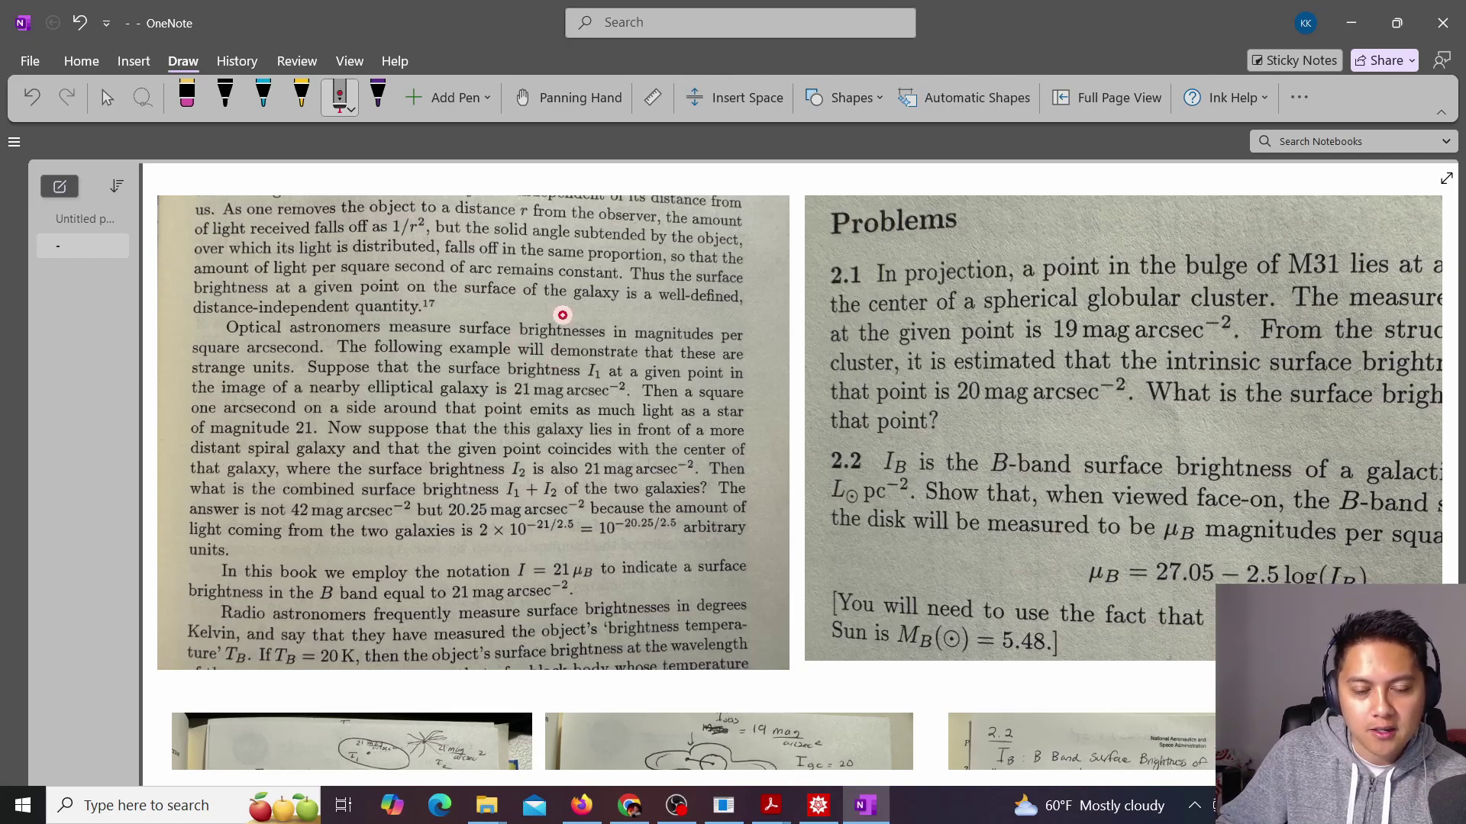
{"action": "scroll", "coordinate": [615, 344], "scroll_direction": "down", "scroll_amount": 6}
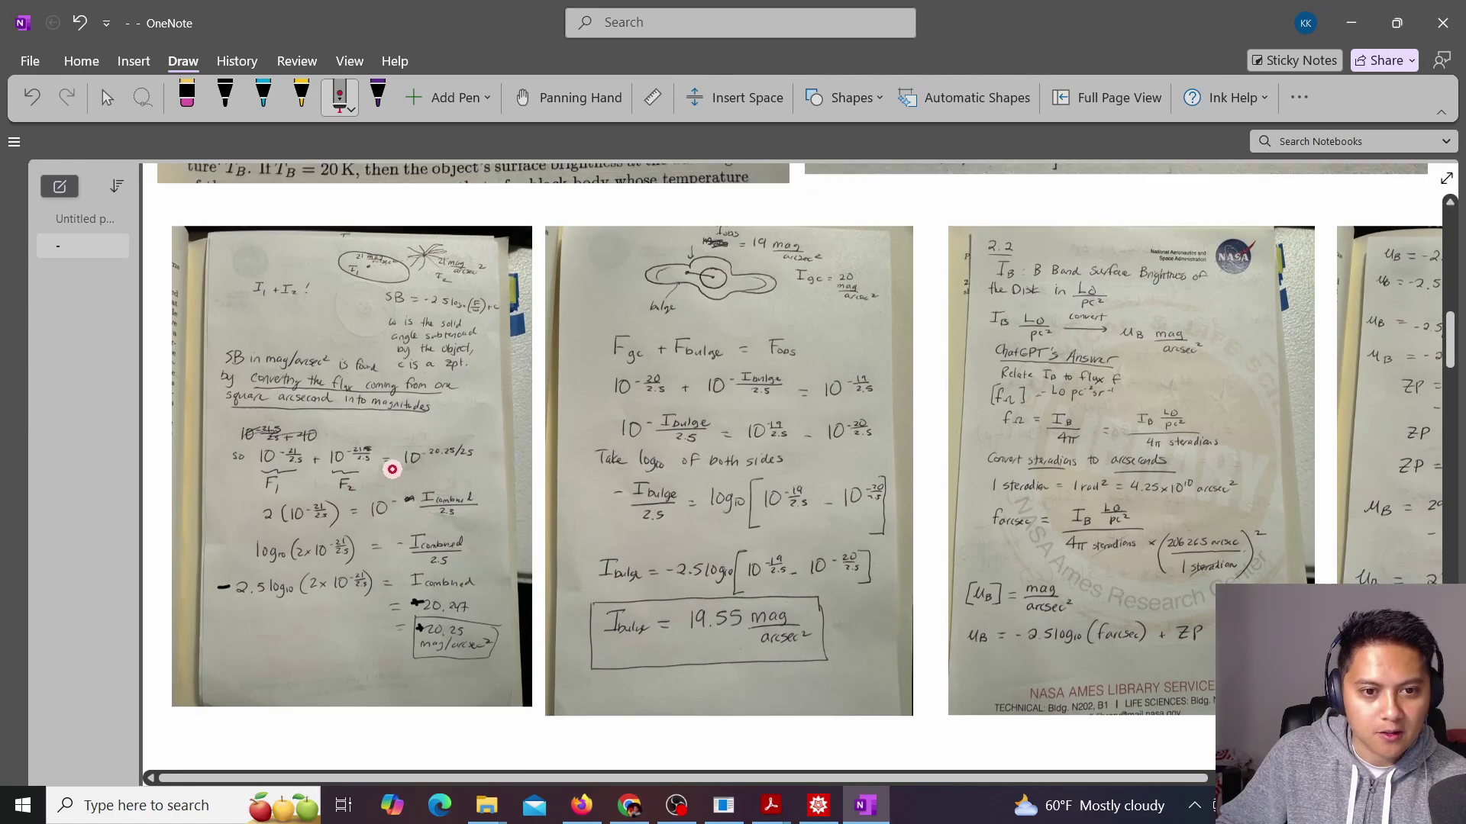
{"action": "scroll", "coordinate": [389, 458], "scroll_direction": "up", "scroll_amount": 5}
{"action": "scroll", "coordinate": [390, 450], "scroll_direction": "down", "scroll_amount": 5}
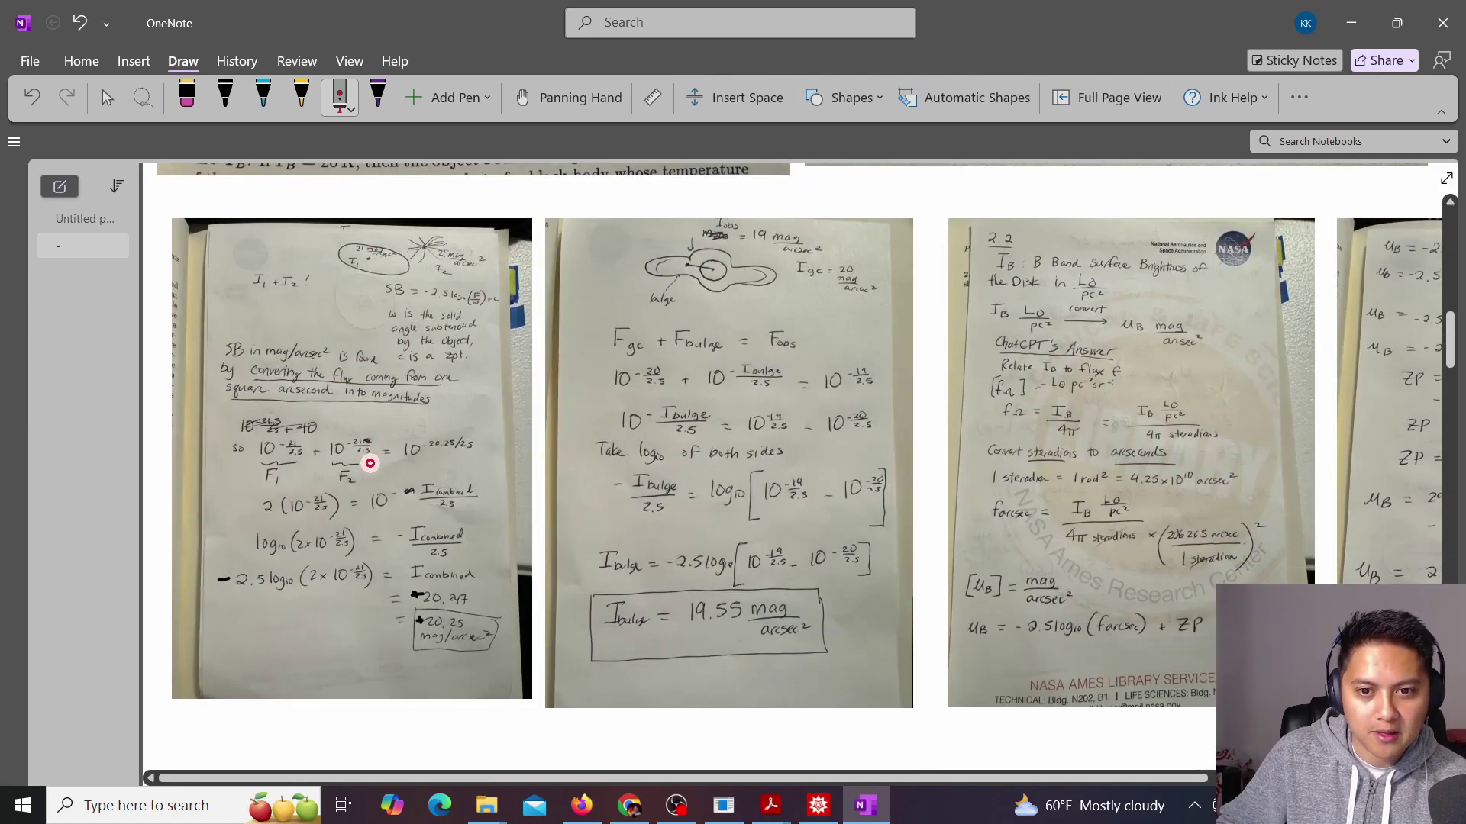
{"action": "scroll", "coordinate": [393, 443], "scroll_direction": "up", "scroll_amount": 2}
{"action": "scroll", "coordinate": [410, 451], "scroll_direction": "down", "scroll_amount": 2}
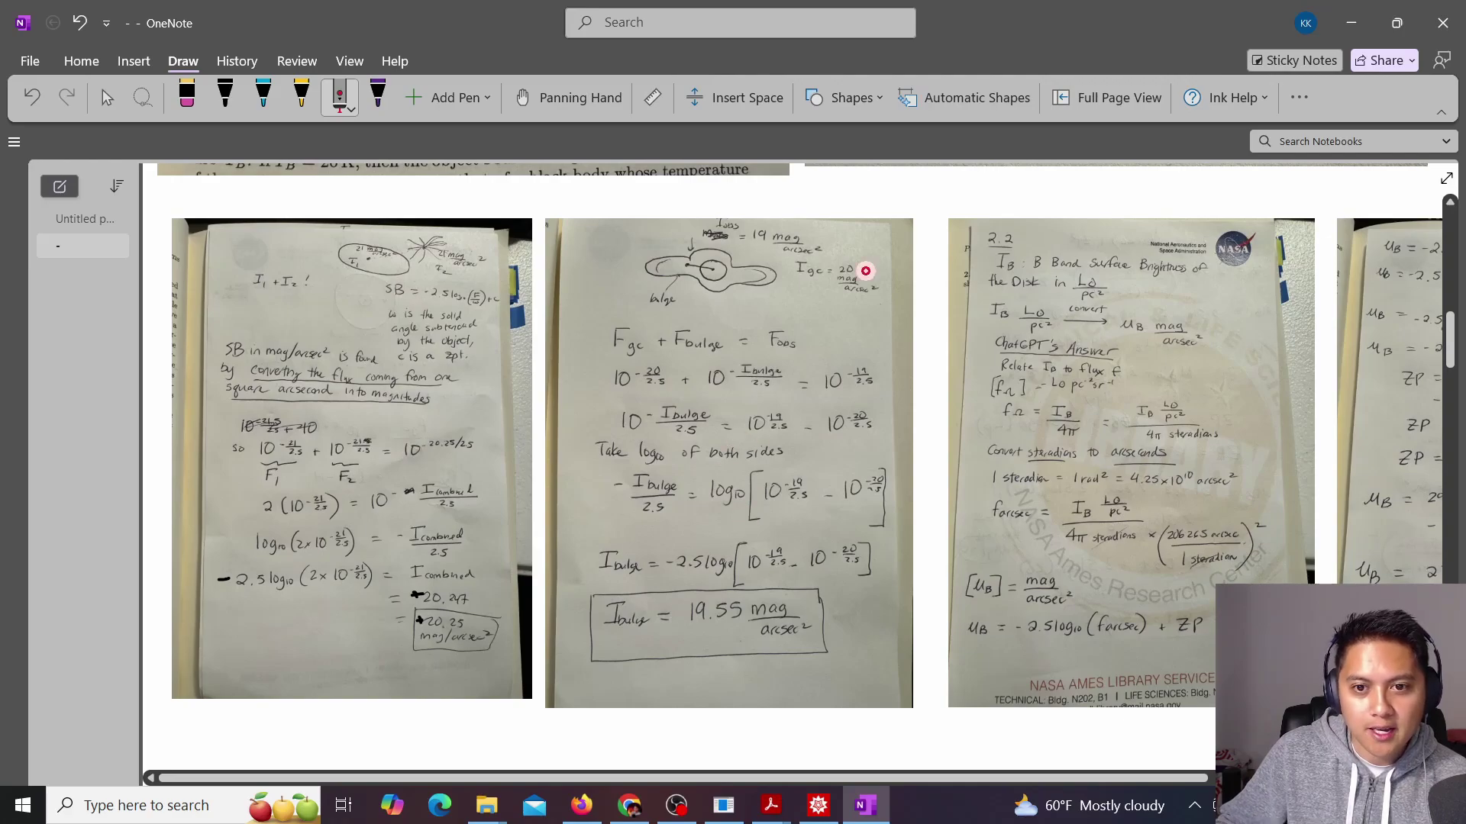
{"action": "scroll", "coordinate": [738, 255], "scroll_direction": "up", "scroll_amount": 8}
{"action": "scroll", "coordinate": [1031, 387], "scroll_direction": "down", "scroll_amount": 9}
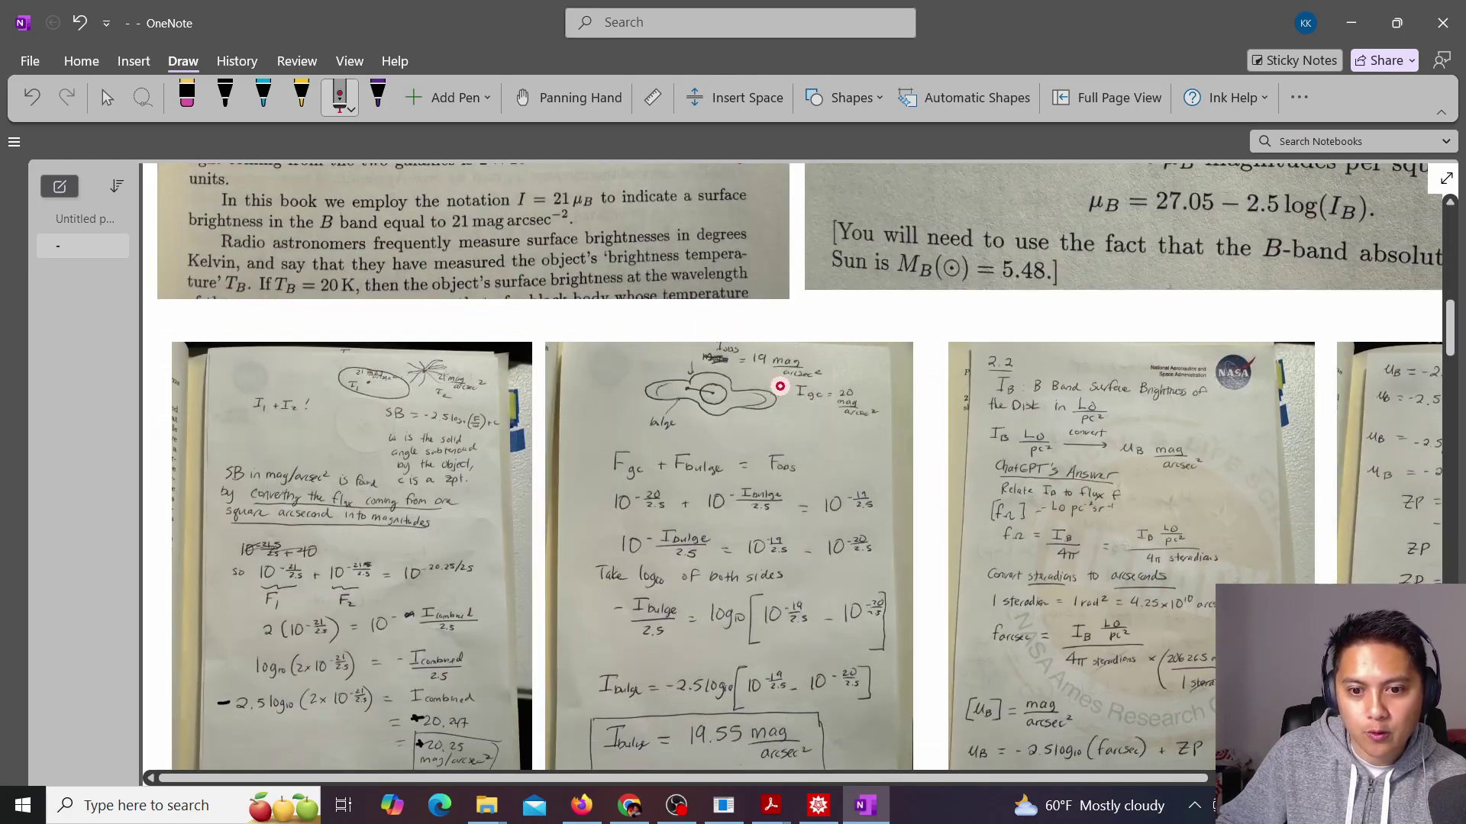
{"action": "scroll", "coordinate": [681, 518], "scroll_direction": "up", "scroll_amount": 2}
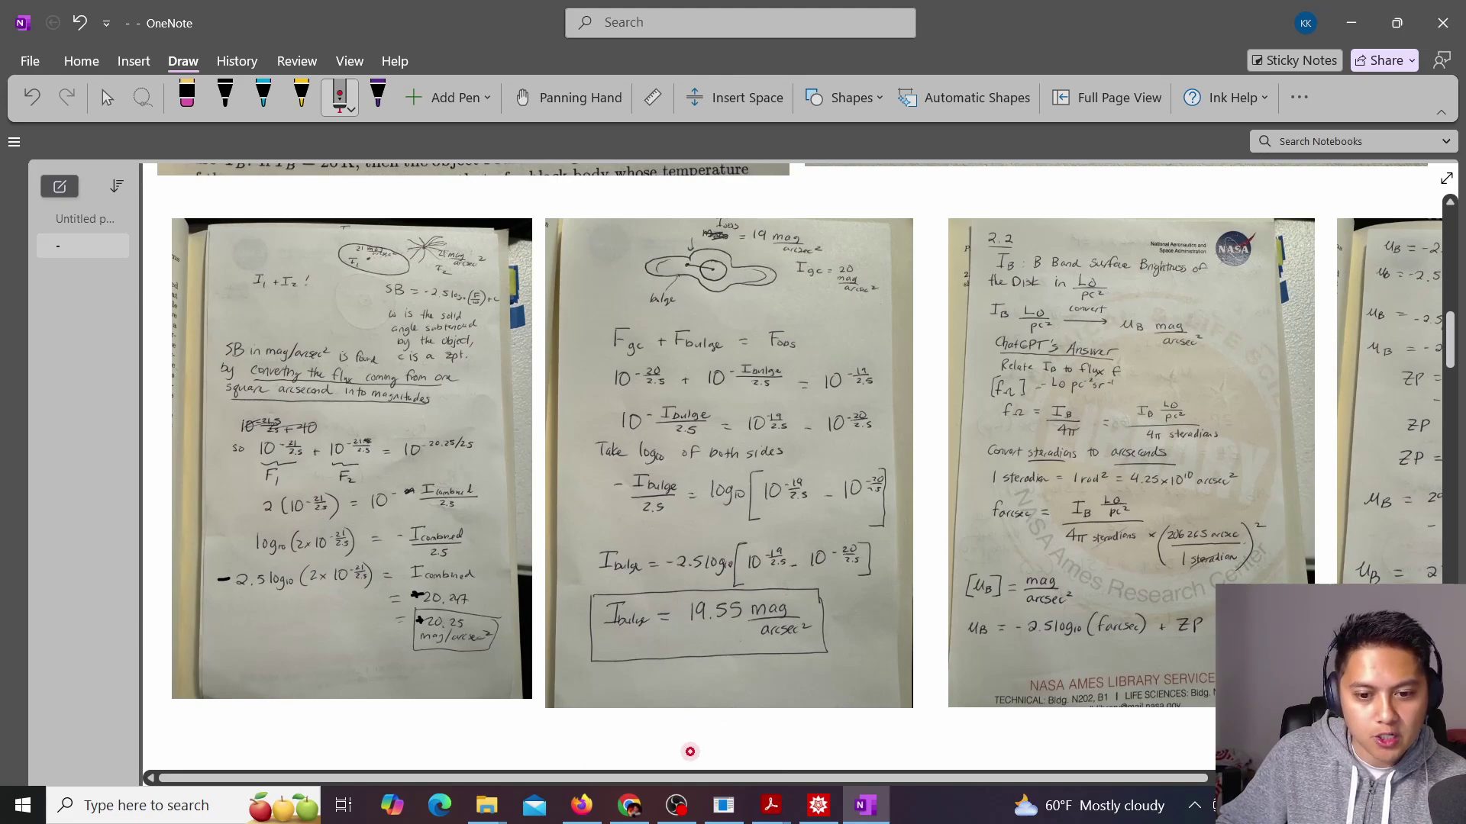
{"action": "key", "text": "alt+Tab"}
{"action": "scroll", "coordinate": [782, 582], "scroll_direction": "down", "scroll_amount": 15}
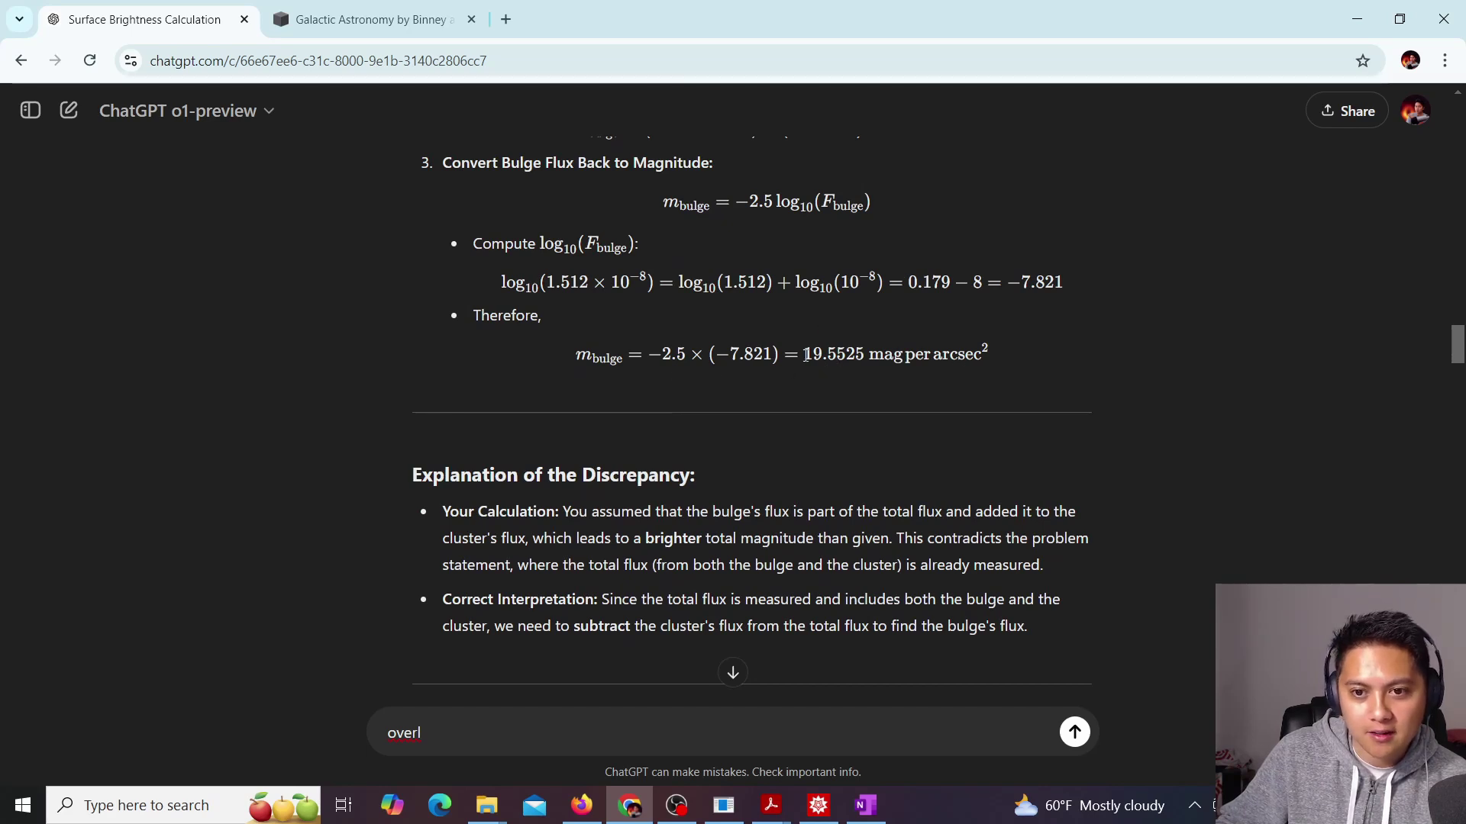
{"action": "left_click_drag", "start_coordinate": [808, 356], "coordinate": [992, 358]}
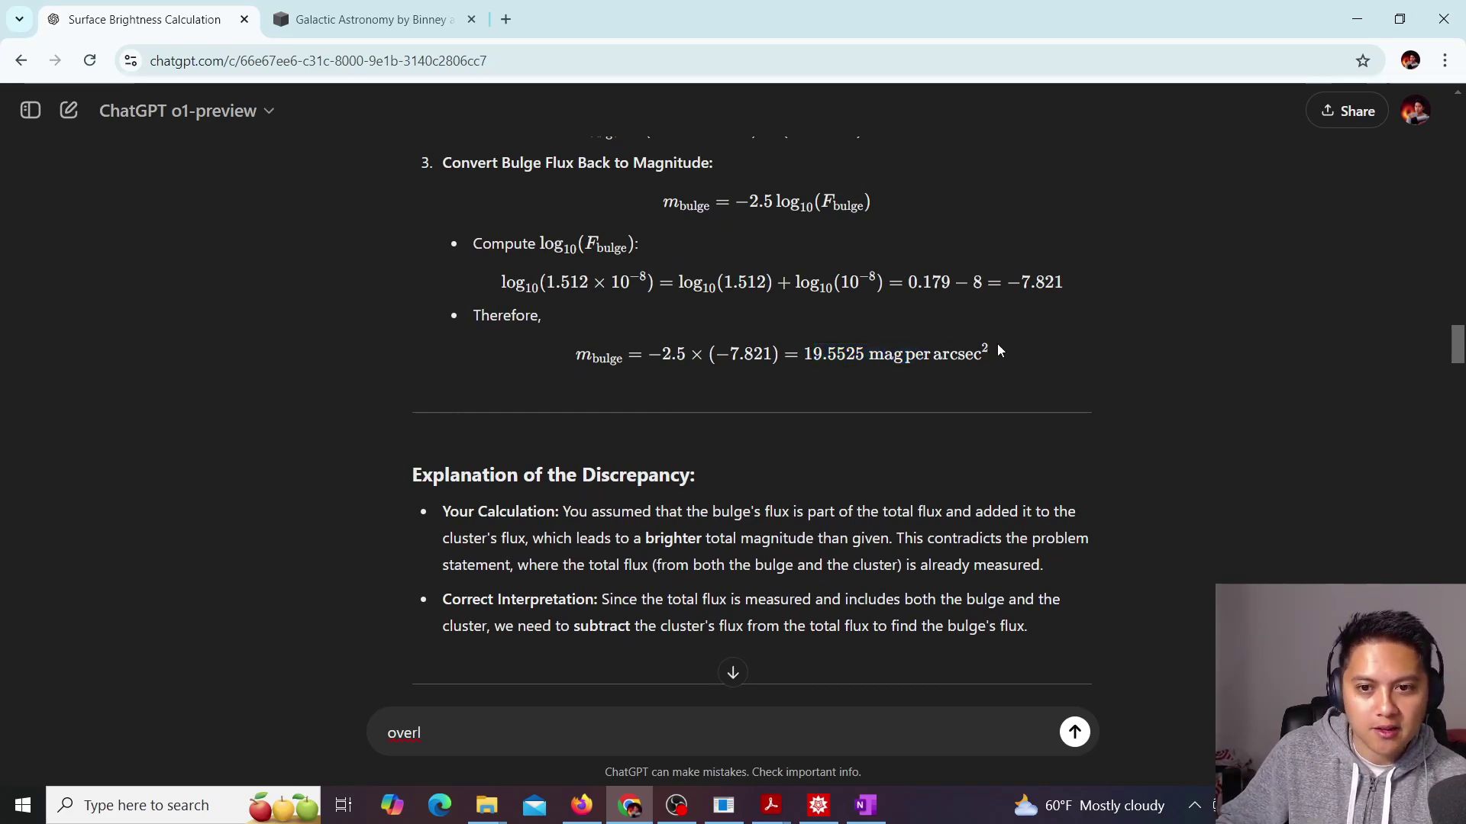
{"action": "scroll", "coordinate": [549, 450], "scroll_direction": "down", "scroll_amount": 2}
{"action": "scroll", "coordinate": [697, 349], "scroll_direction": "up", "scroll_amount": 1}
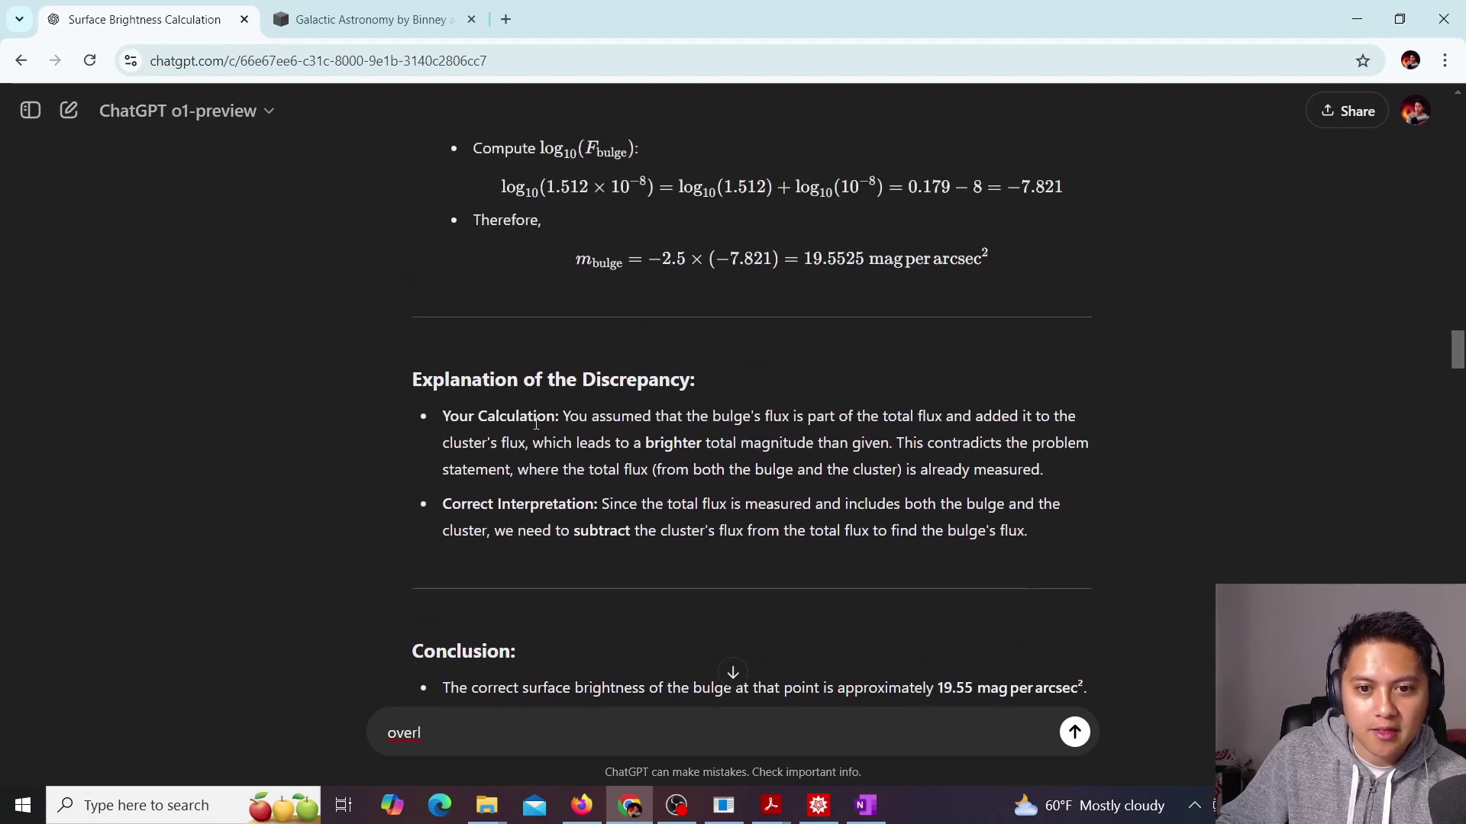
{"action": "scroll", "coordinate": [471, 412], "scroll_direction": "down", "scroll_amount": 1}
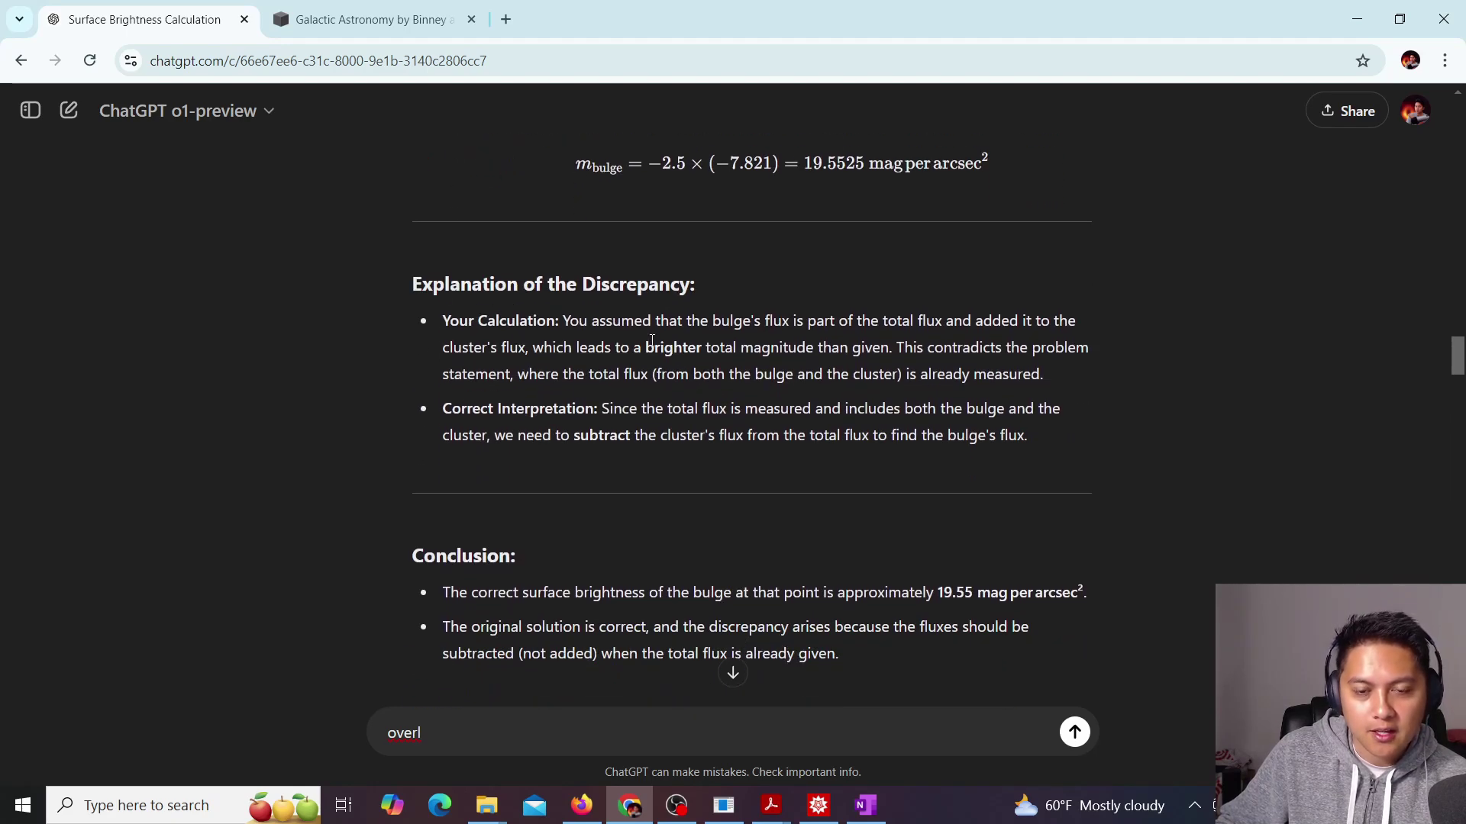
{"action": "scroll", "coordinate": [652, 340], "scroll_direction": "down", "scroll_amount": 2}
{"action": "scroll", "coordinate": [516, 347], "scroll_direction": "down", "scroll_amount": 1}
{"action": "scroll", "coordinate": [625, 377], "scroll_direction": "up", "scroll_amount": 4}
{"action": "scroll", "coordinate": [624, 374], "scroll_direction": "down", "scroll_amount": 5}
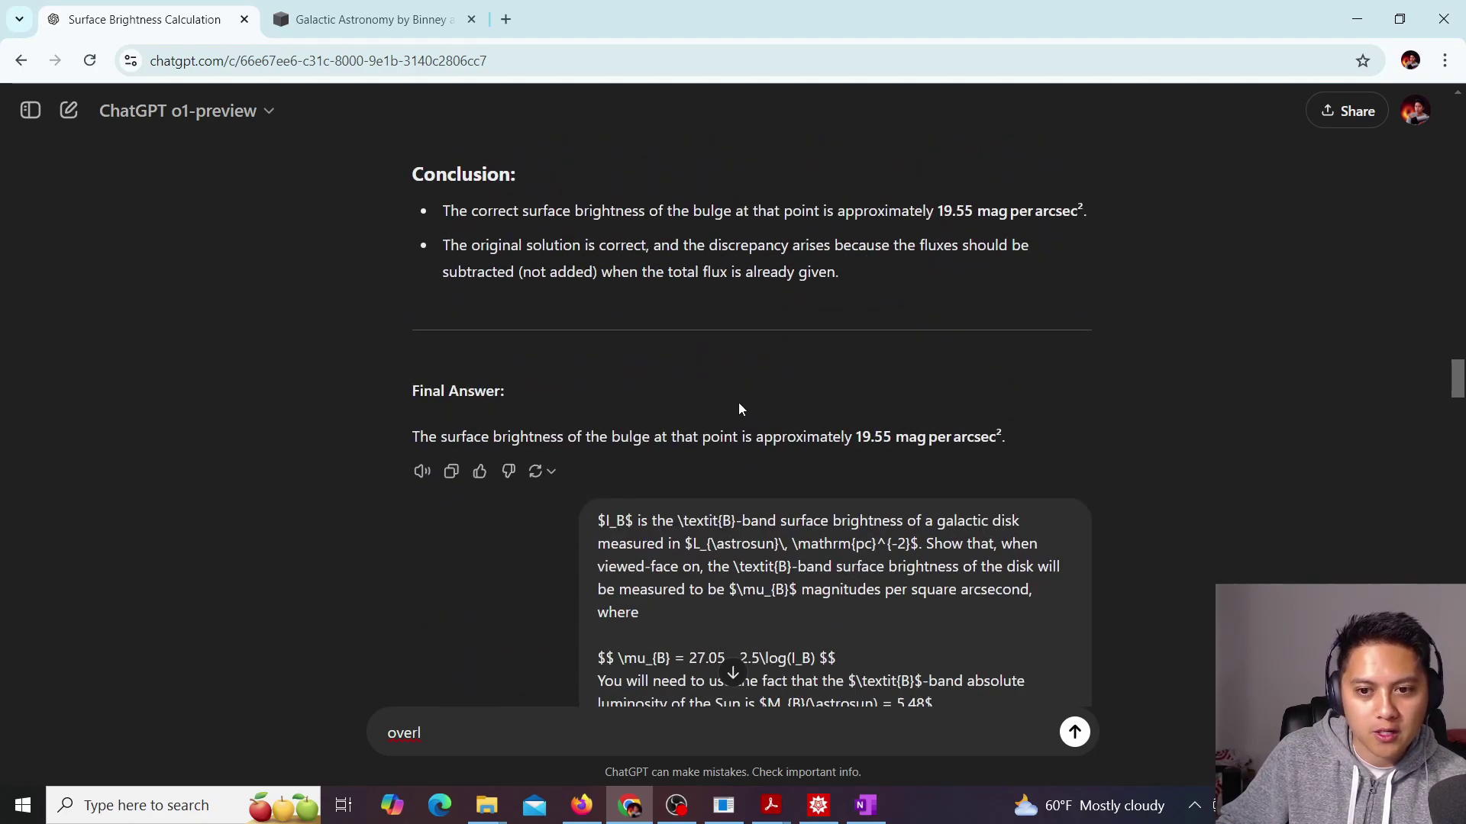
{"action": "scroll", "coordinate": [737, 402], "scroll_direction": "up", "scroll_amount": 2}
{"action": "scroll", "coordinate": [730, 403], "scroll_direction": "up", "scroll_amount": 6}
{"action": "scroll", "coordinate": [726, 410], "scroll_direction": "up", "scroll_amount": 13}
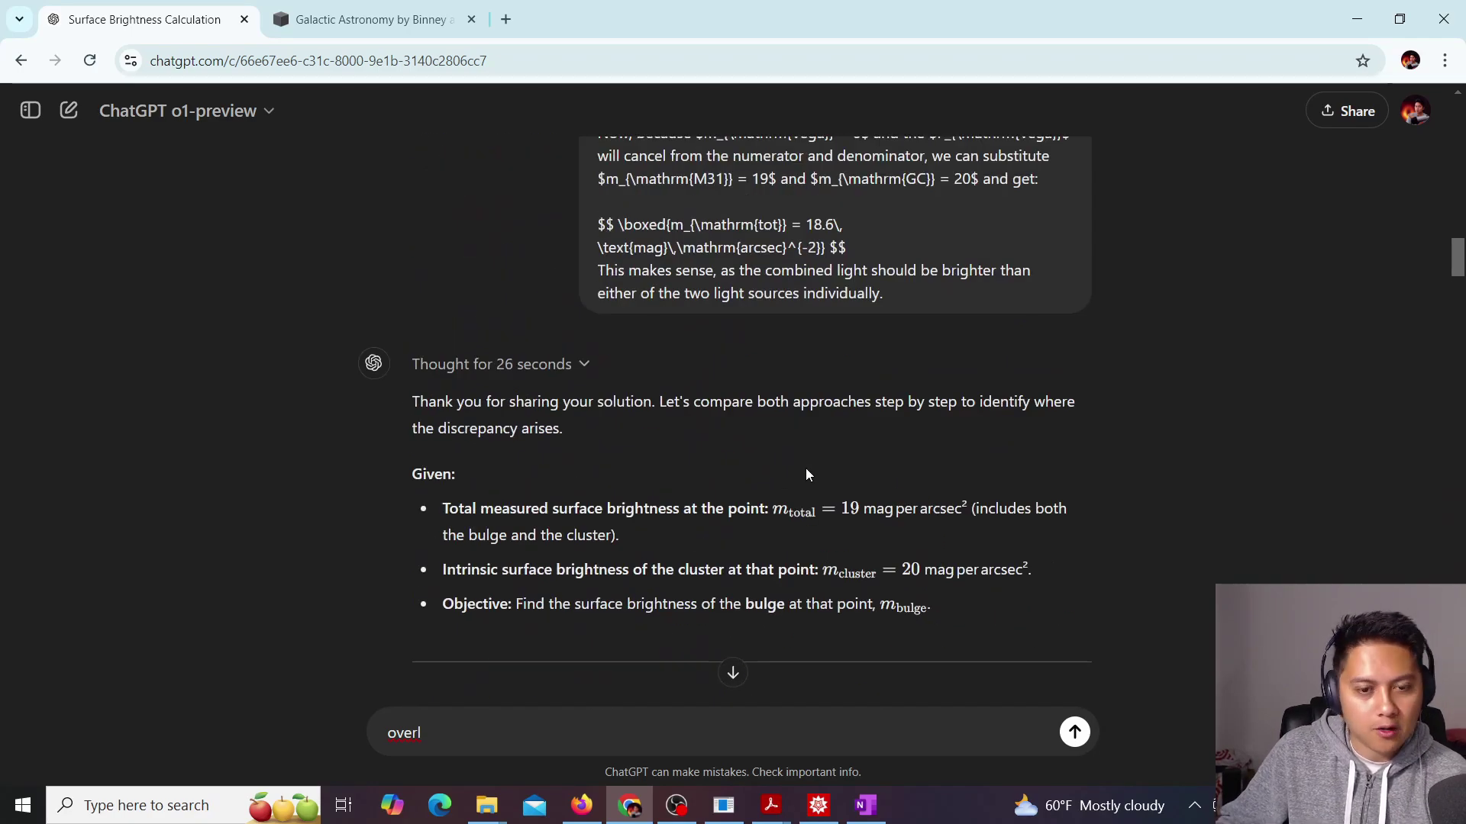
{"action": "scroll", "coordinate": [806, 474], "scroll_direction": "down", "scroll_amount": 16}
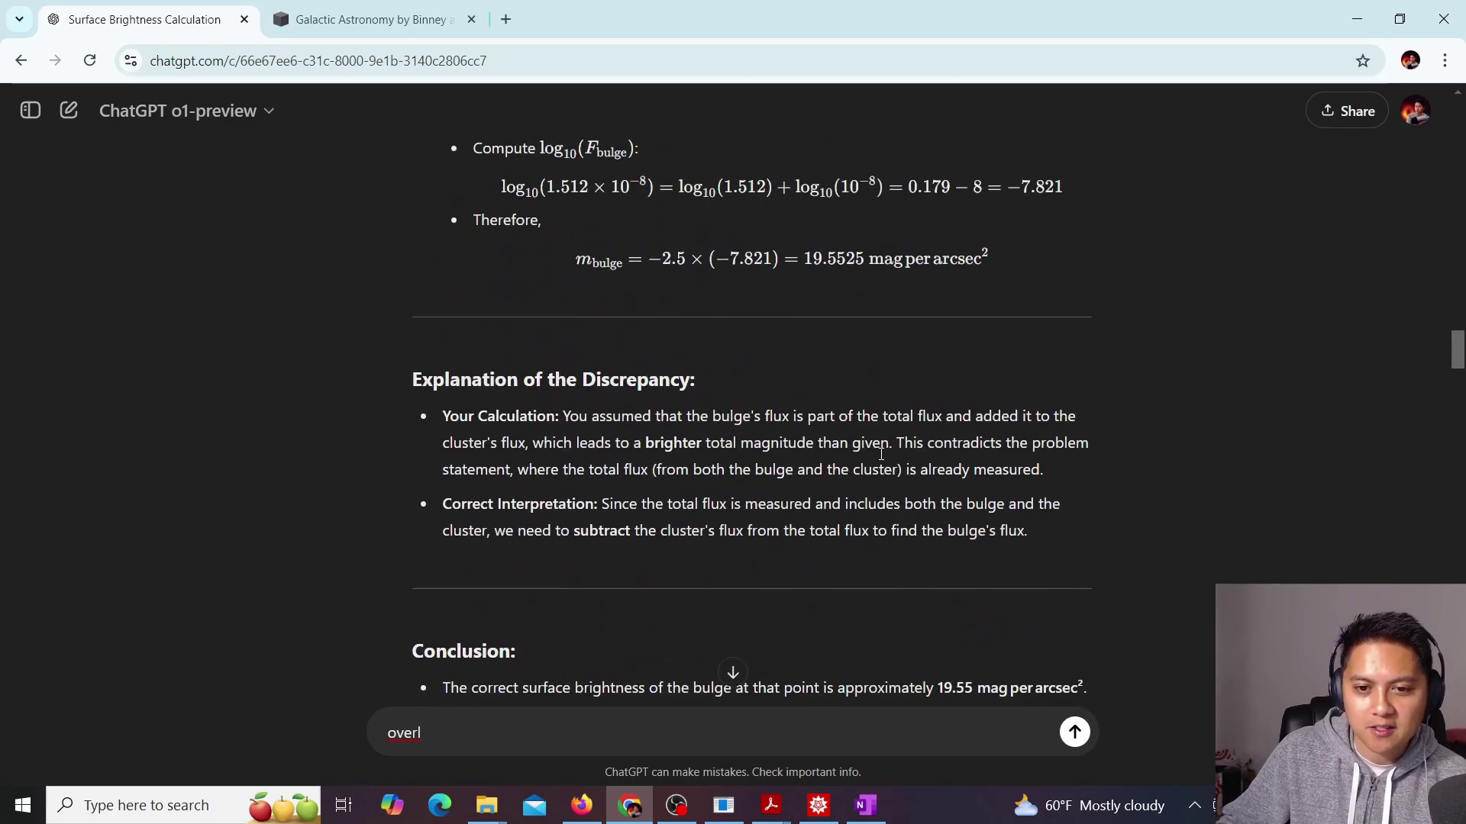
{"action": "scroll", "coordinate": [881, 457], "scroll_direction": "down", "scroll_amount": 5}
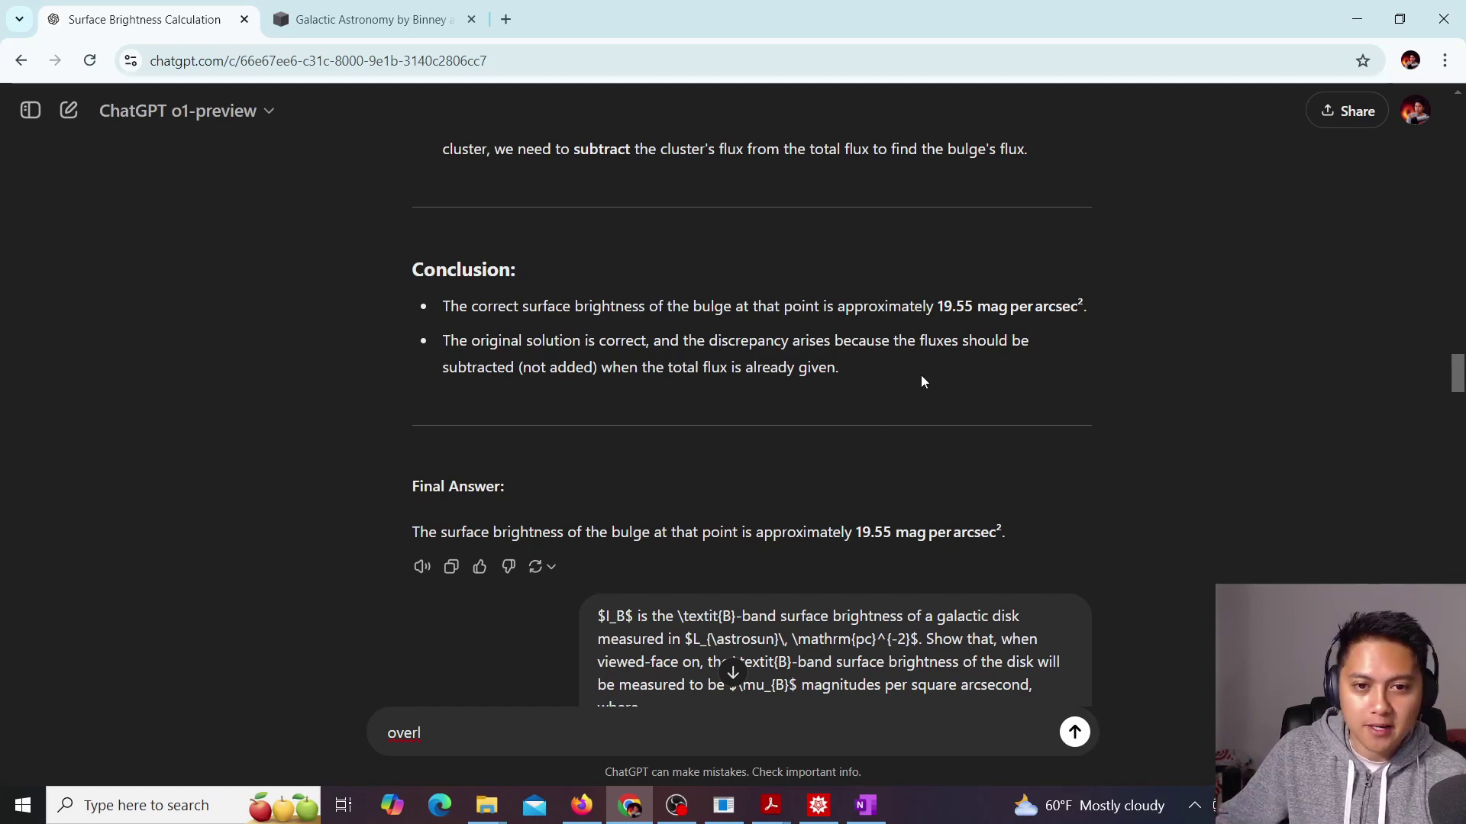
{"action": "scroll", "coordinate": [920, 374], "scroll_direction": "up", "scroll_amount": 1}
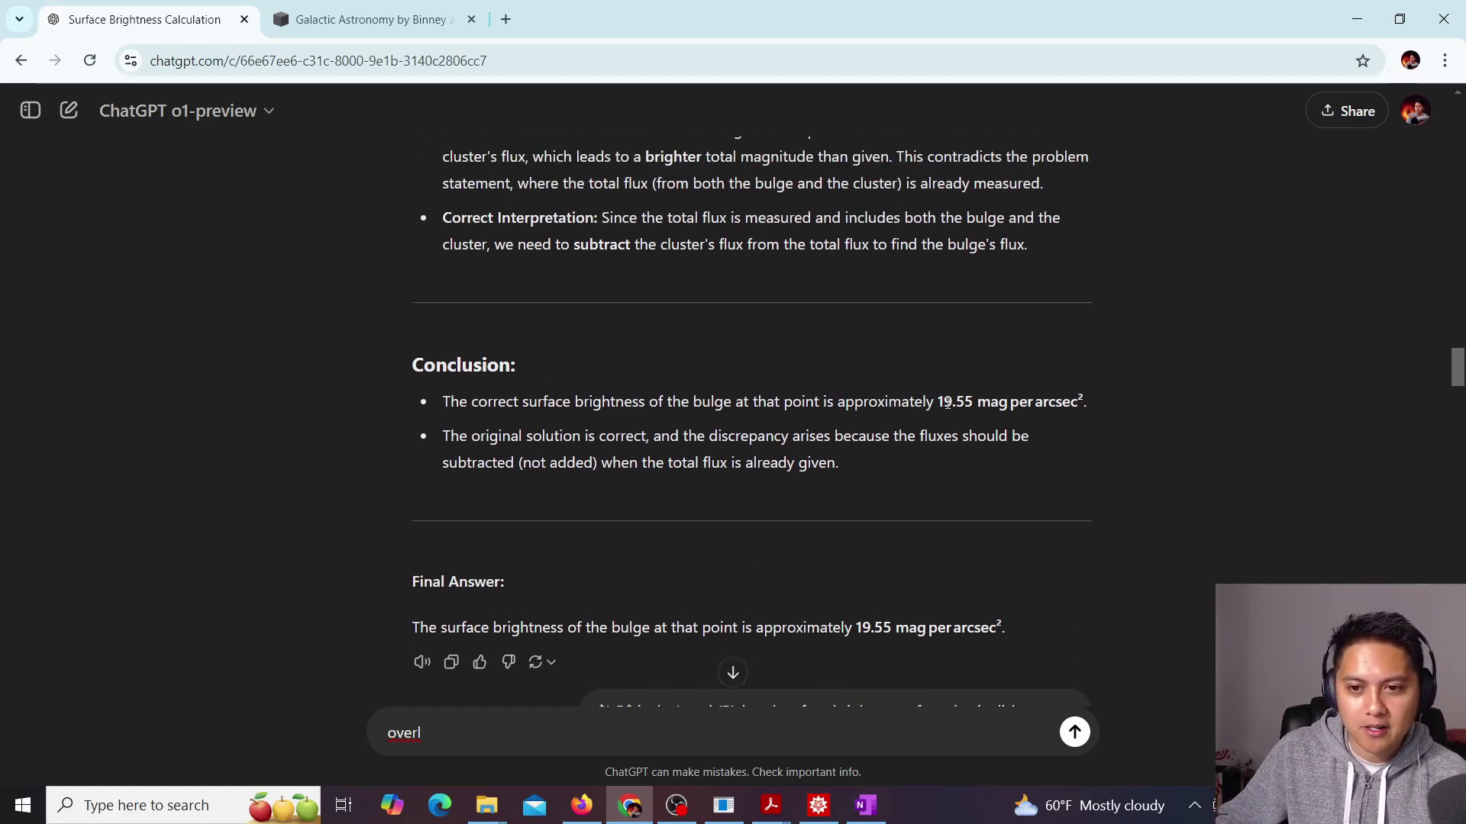
{"action": "scroll", "coordinate": [946, 402], "scroll_direction": "up", "scroll_amount": 15}
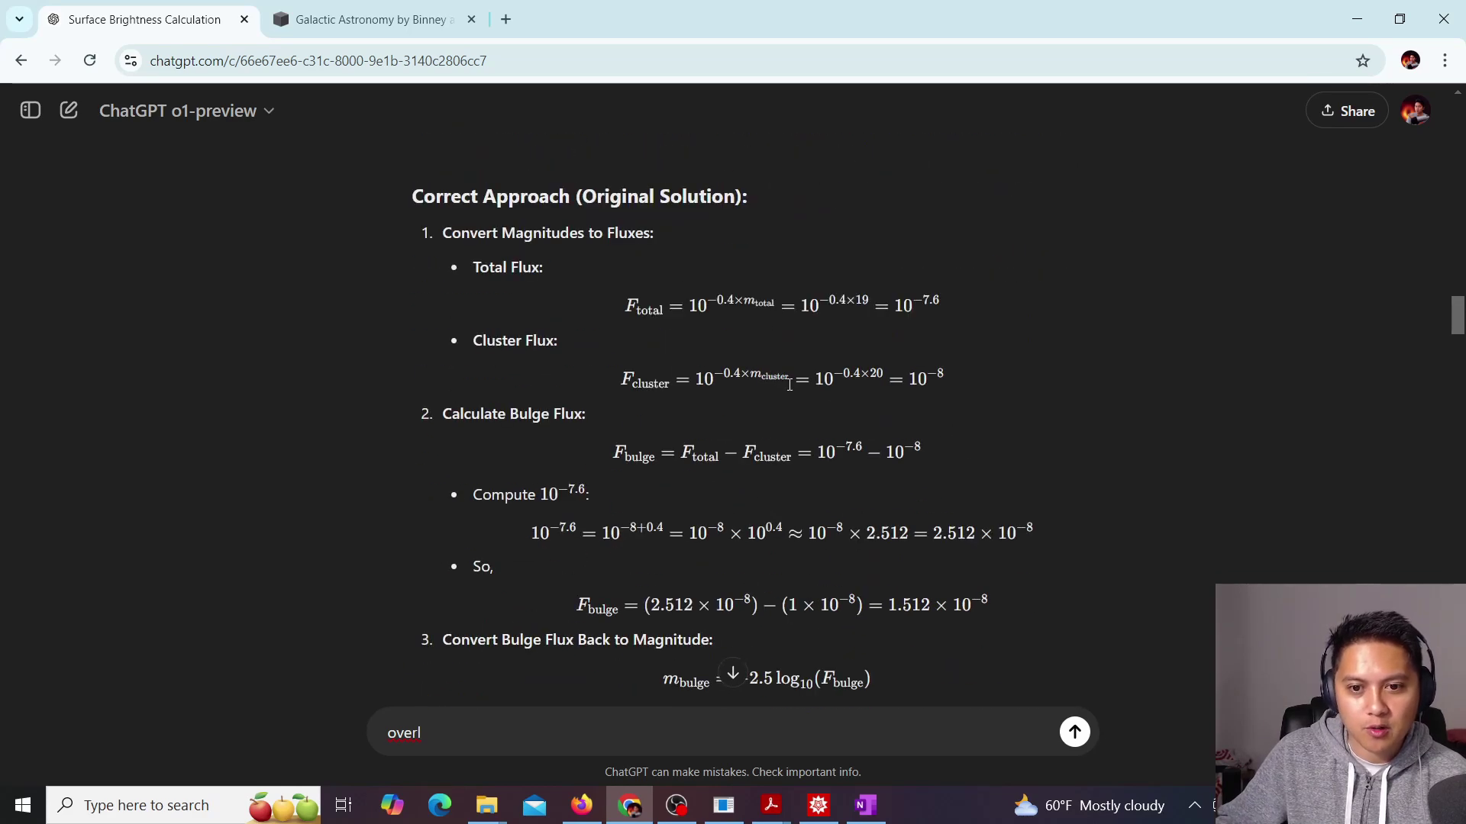
{"action": "scroll", "coordinate": [790, 384], "scroll_direction": "down", "scroll_amount": 3}
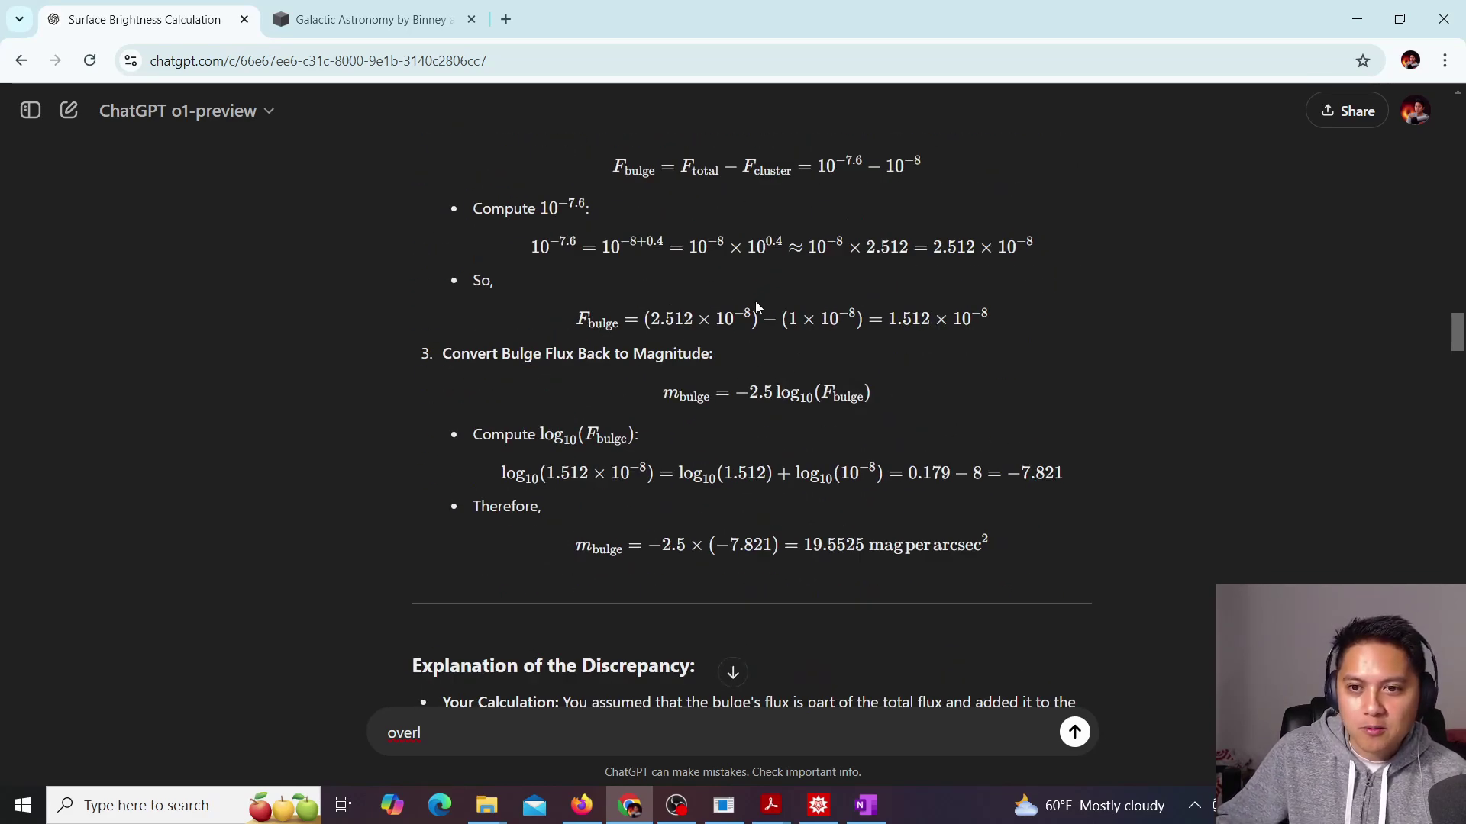
{"action": "scroll", "coordinate": [755, 304], "scroll_direction": "up", "scroll_amount": 3}
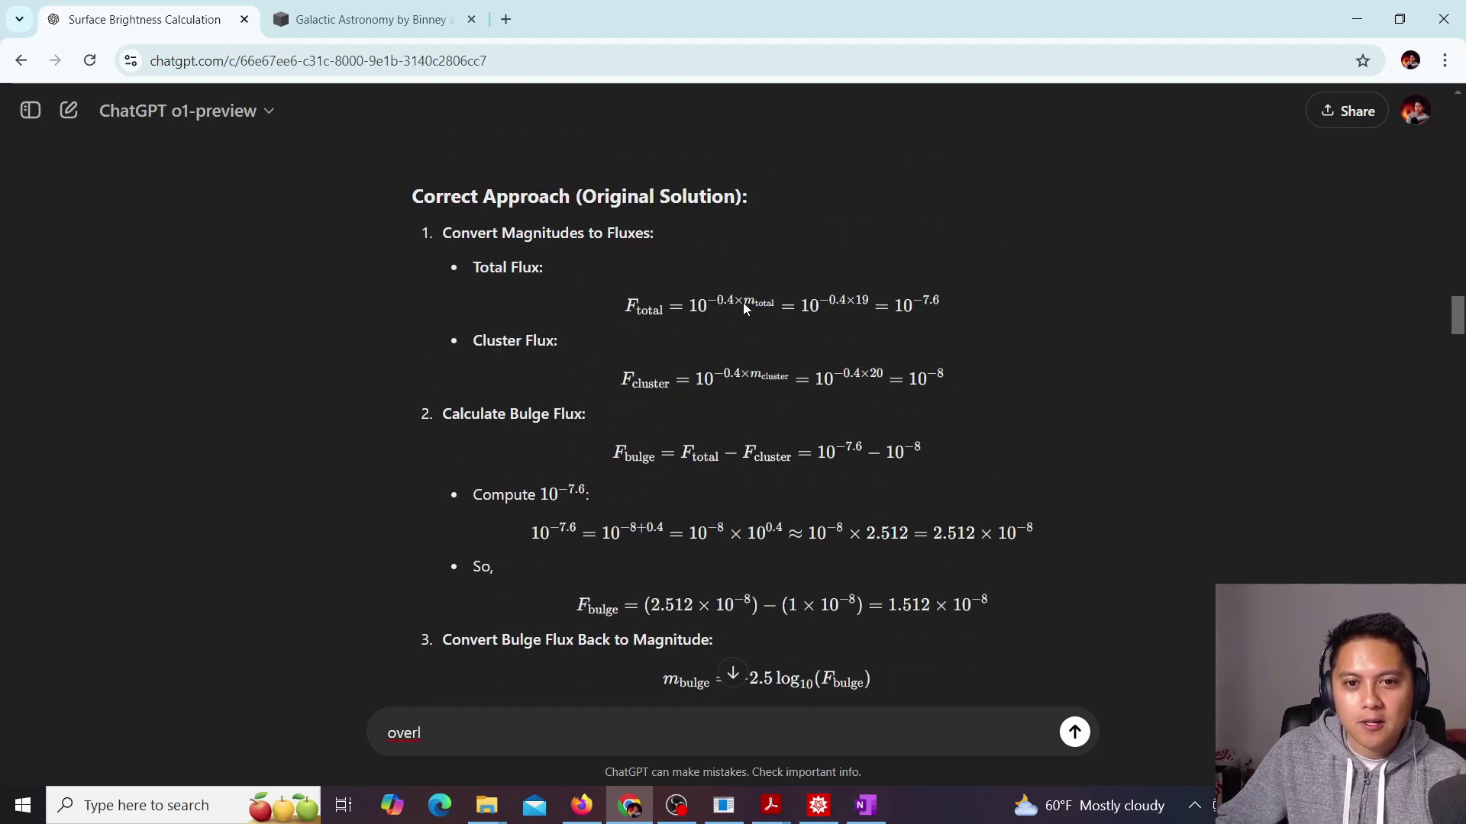
{"action": "scroll", "coordinate": [744, 302], "scroll_direction": "up", "scroll_amount": 2}
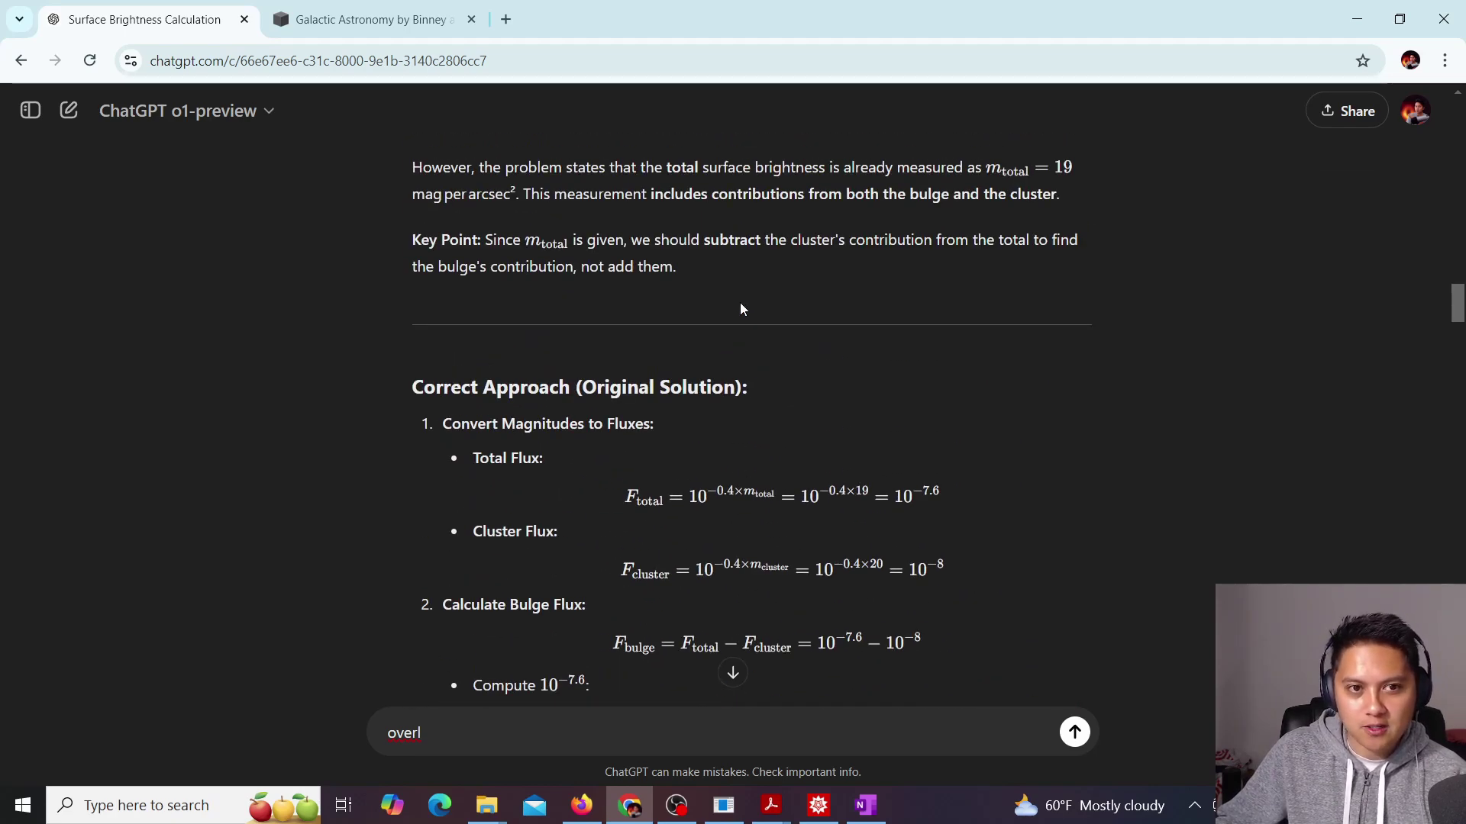
{"action": "scroll", "coordinate": [809, 417], "scroll_direction": "up", "scroll_amount": 2}
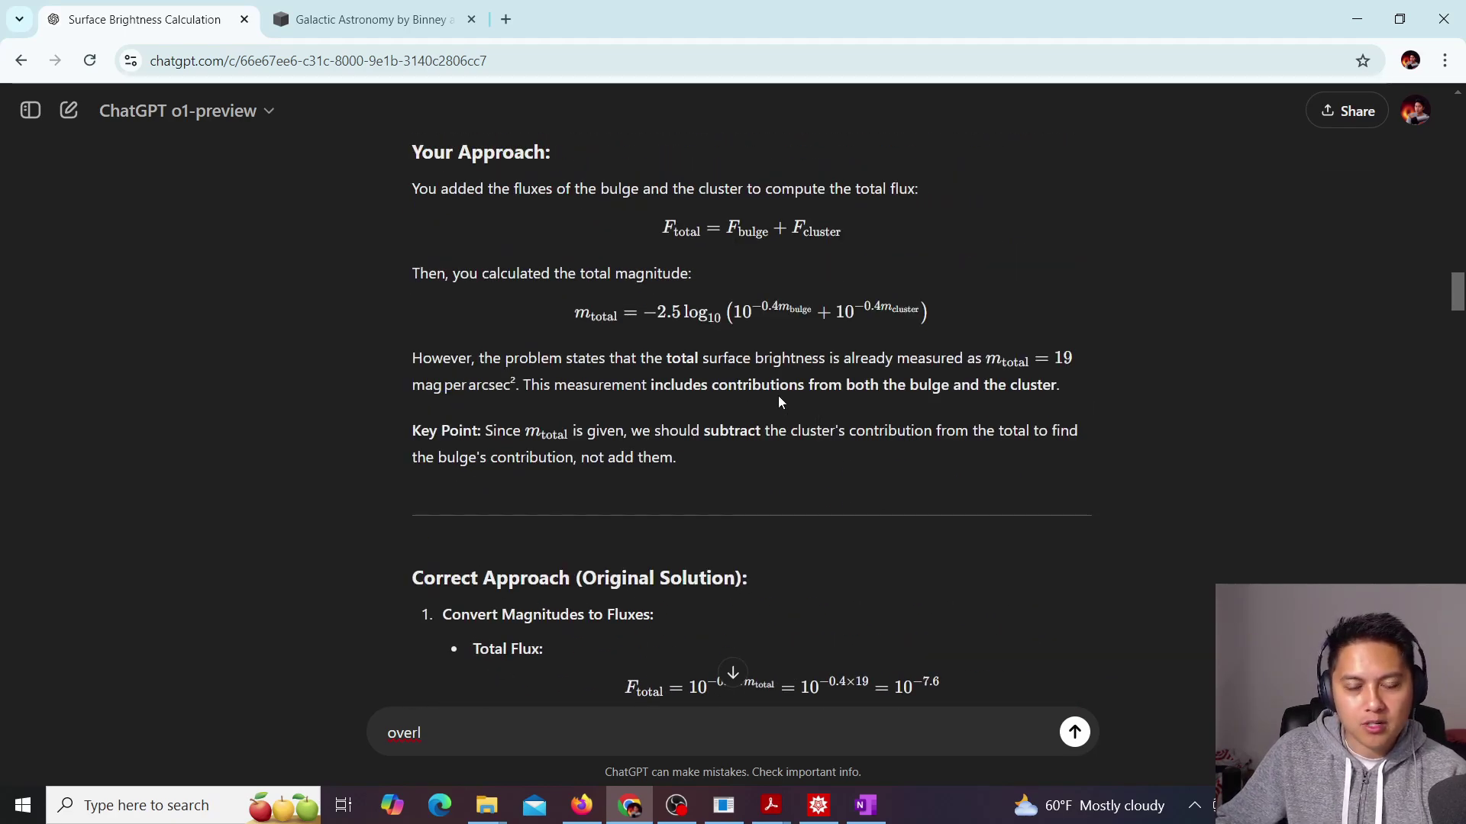
{"action": "scroll", "coordinate": [775, 396], "scroll_direction": "down", "scroll_amount": 6}
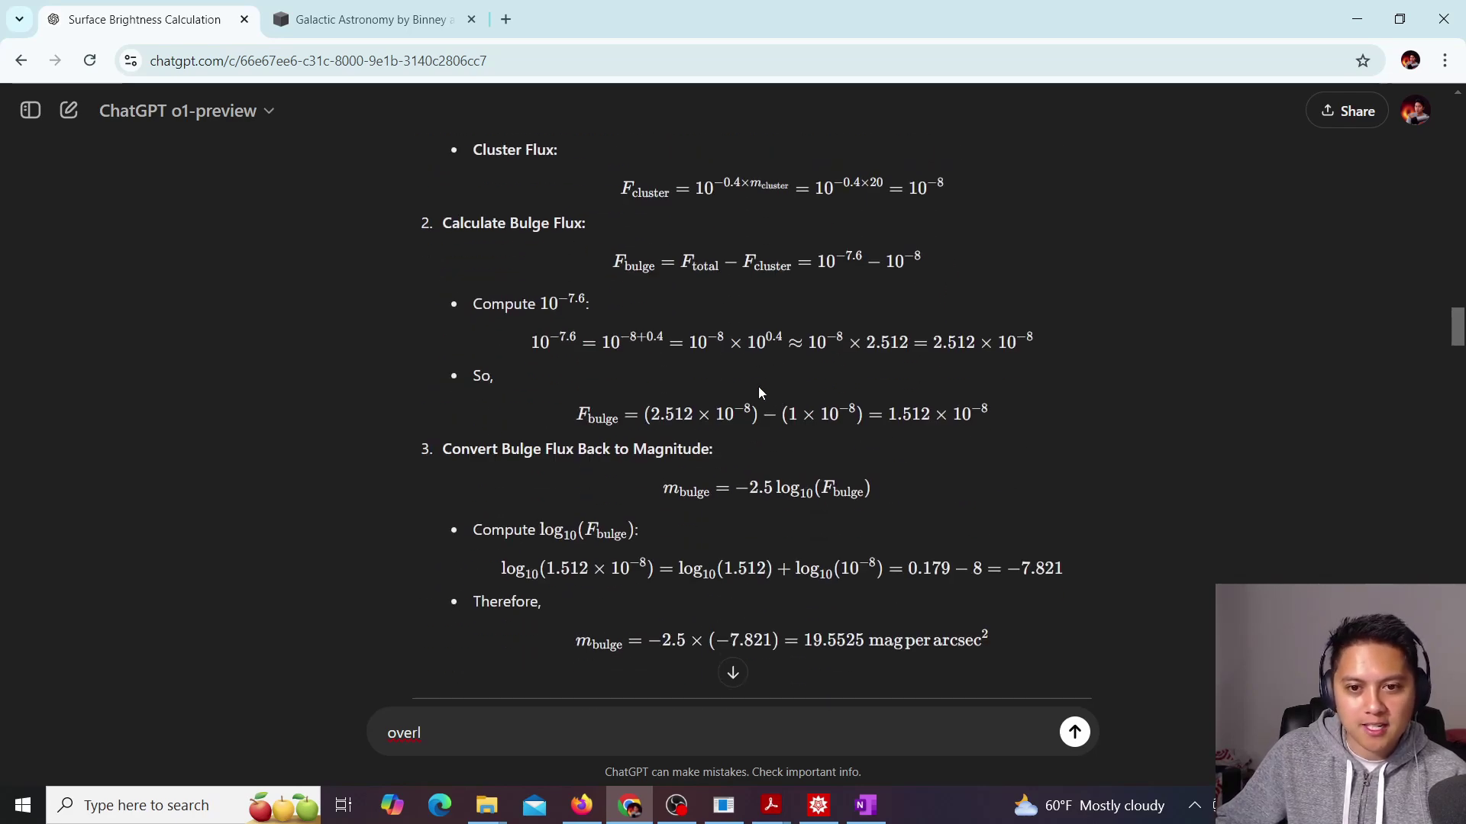
{"action": "scroll", "coordinate": [772, 369], "scroll_direction": "down", "scroll_amount": 1}
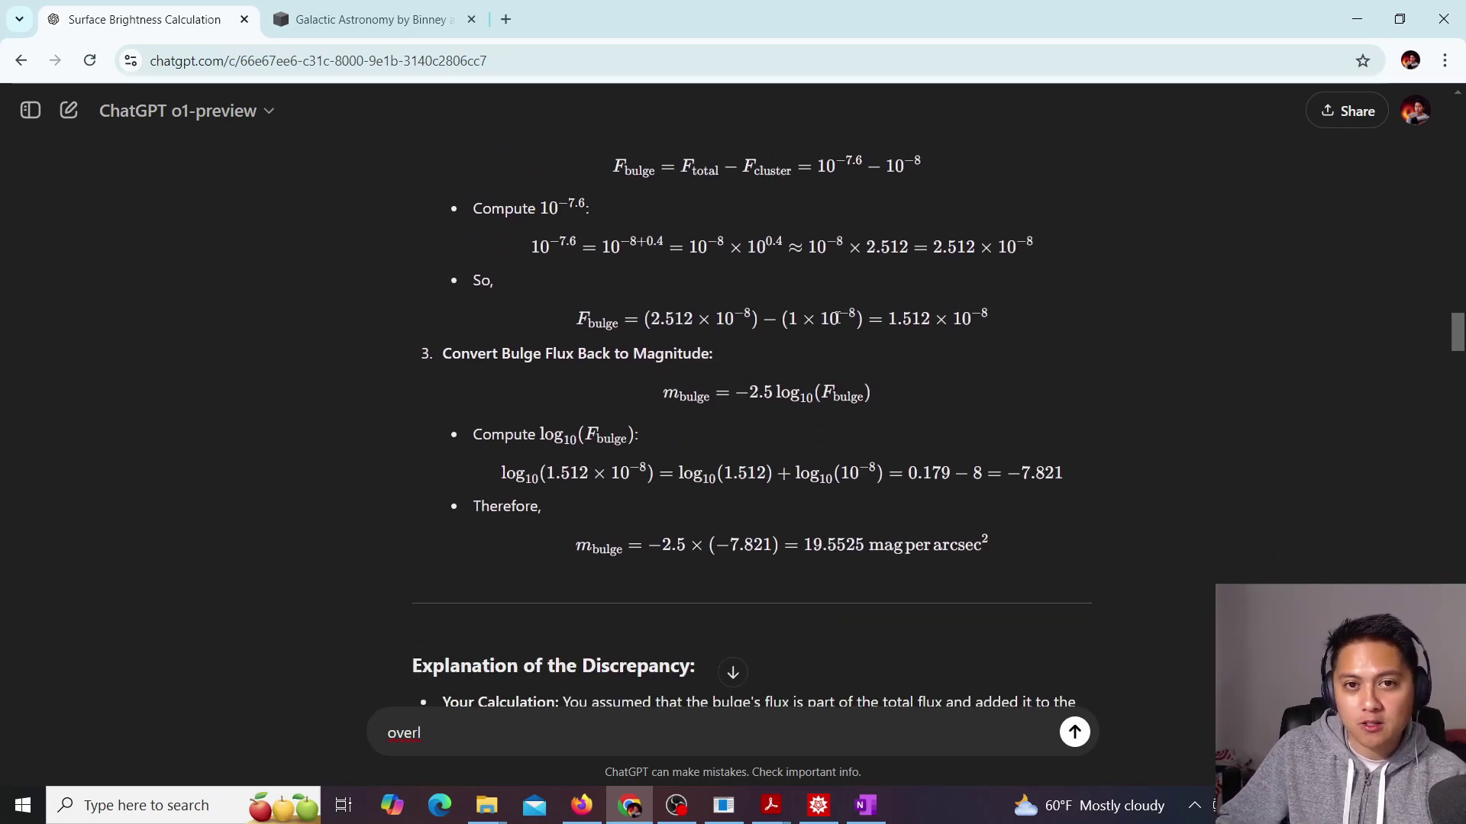
{"action": "scroll", "coordinate": [882, 378], "scroll_direction": "up", "scroll_amount": 3}
{"action": "scroll", "coordinate": [883, 379], "scroll_direction": "down", "scroll_amount": 3}
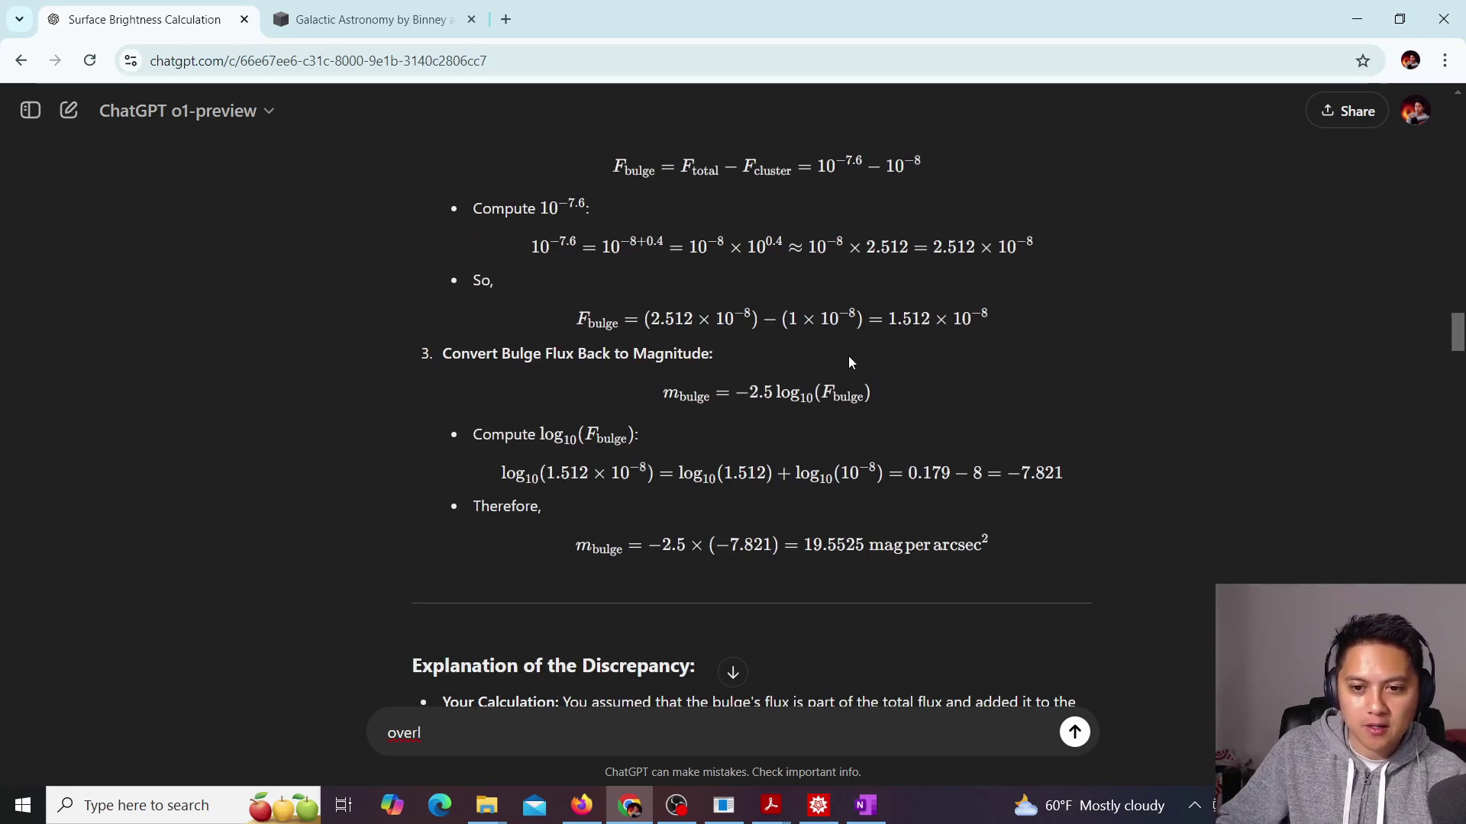
{"action": "scroll", "coordinate": [807, 256], "scroll_direction": "down", "scroll_amount": 3}
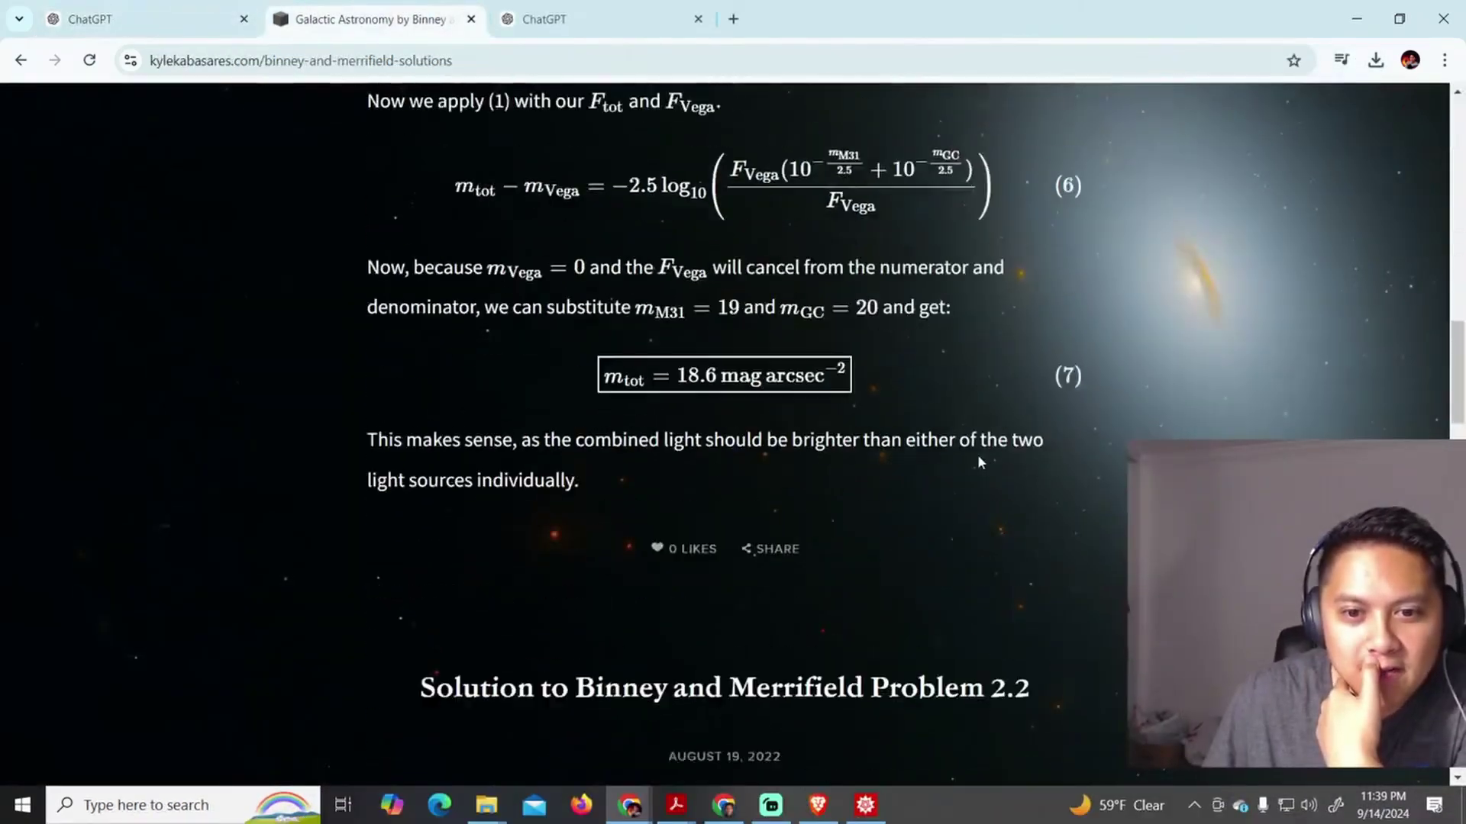
Scroll to equation (14), μB = 27.05 − 2.5 log10(IB), then return to the ChatGPT message box.
{"action": "scroll", "coordinate": [977, 455], "scroll_direction": "down", "scroll_amount": 20}
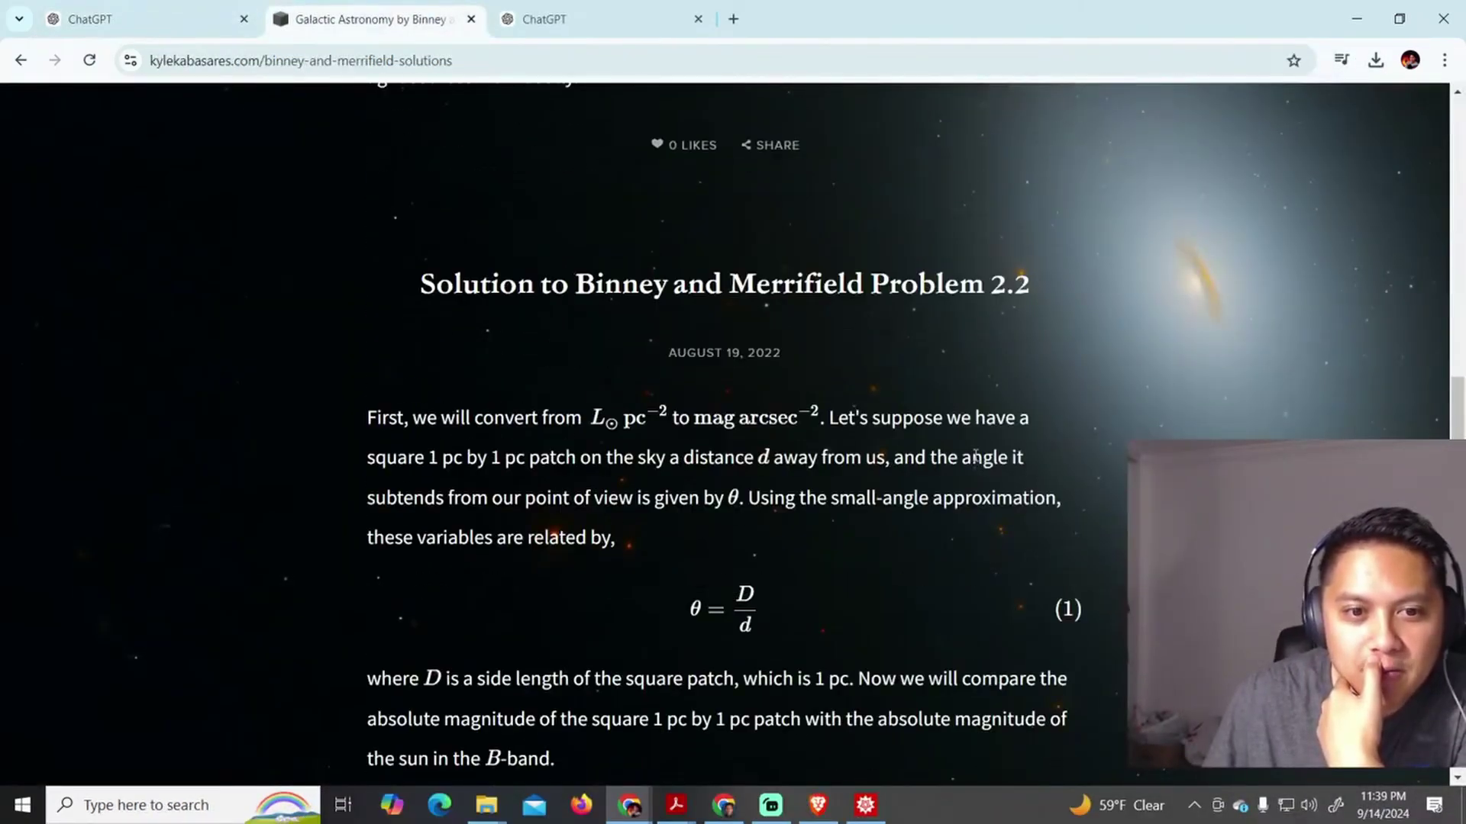
{"action": "scroll", "coordinate": [970, 456], "scroll_direction": "down", "scroll_amount": 6}
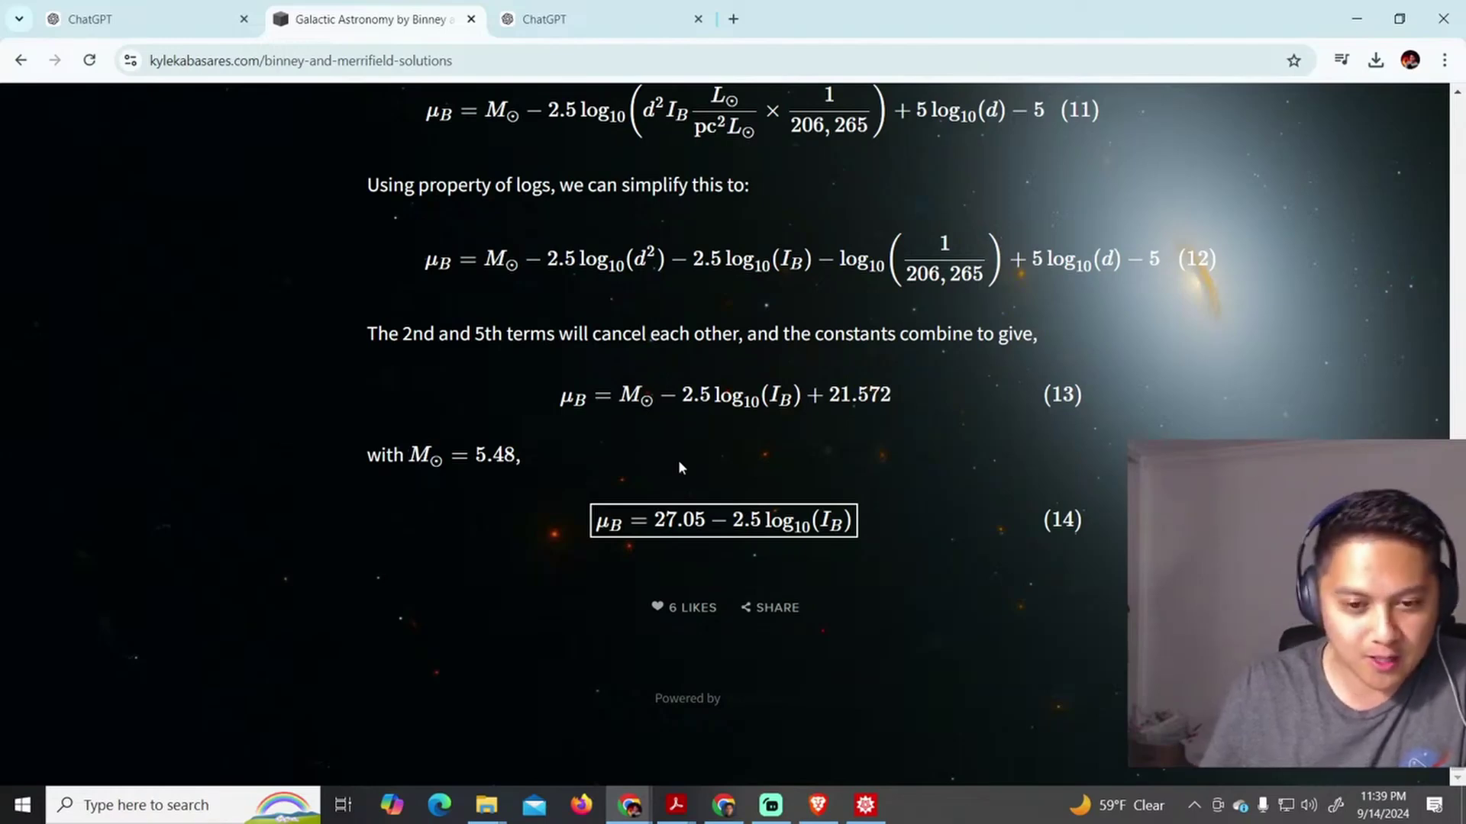
{"action": "key", "text": "ctrl+1"}
{"action": "right_click", "coordinate": [493, 721]}
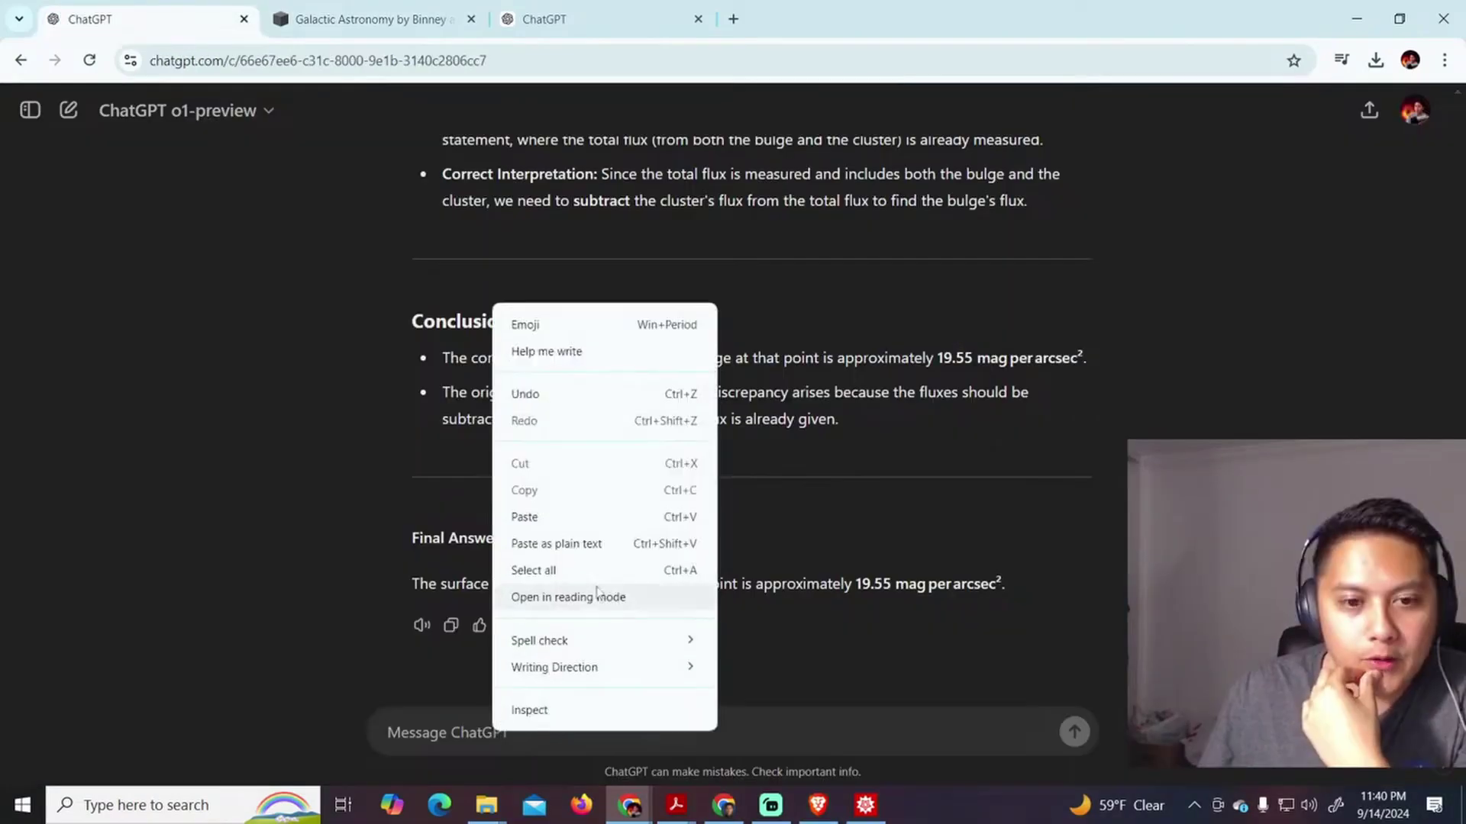
Paste and send the Problem 2.2 statement to o1-preview, then glance at the Overleaf BM 2.2 write-up.
{"action": "left_click", "coordinate": [626, 520]}
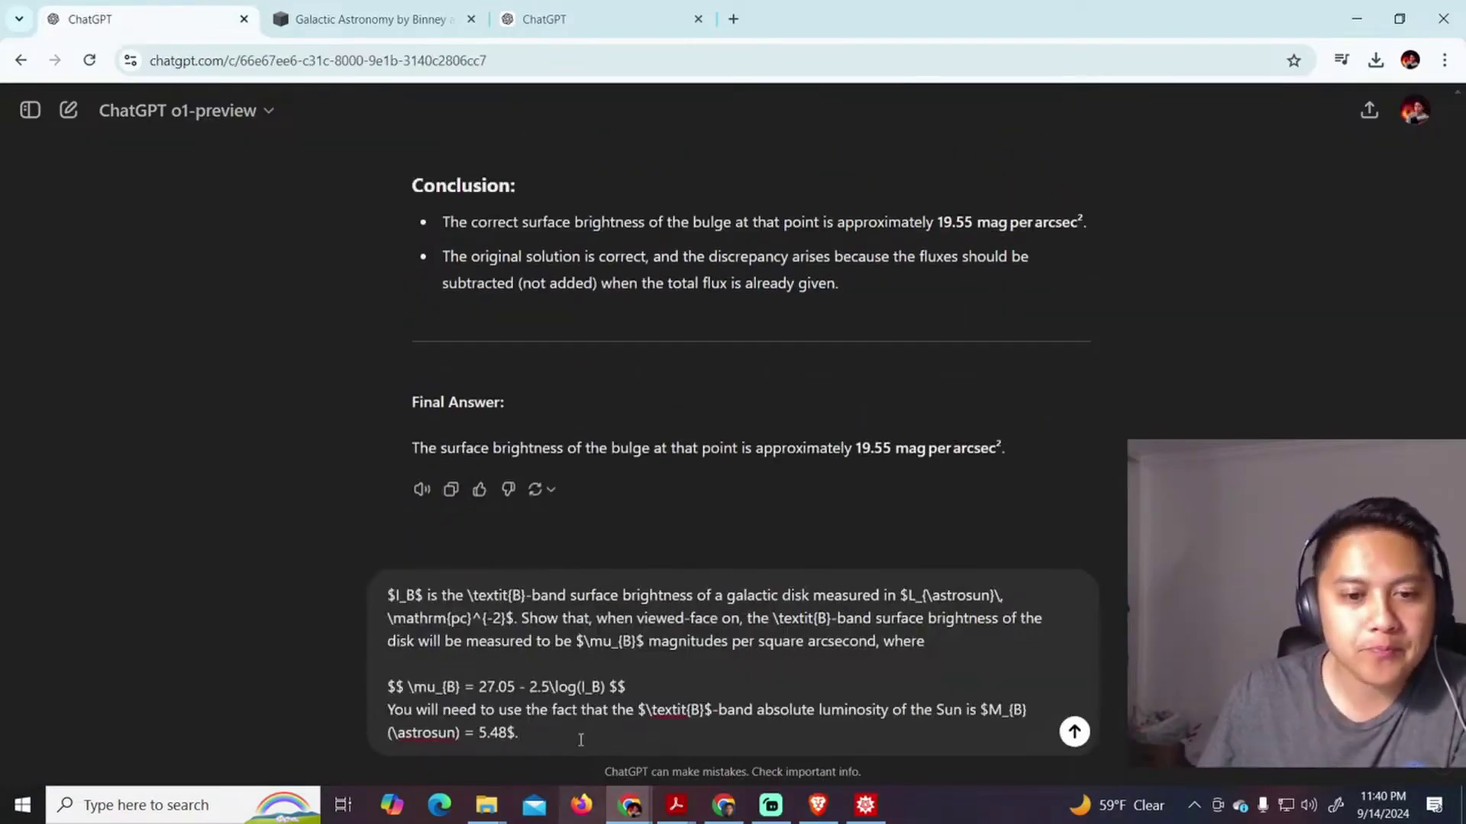
{"action": "key", "text": "Return"}
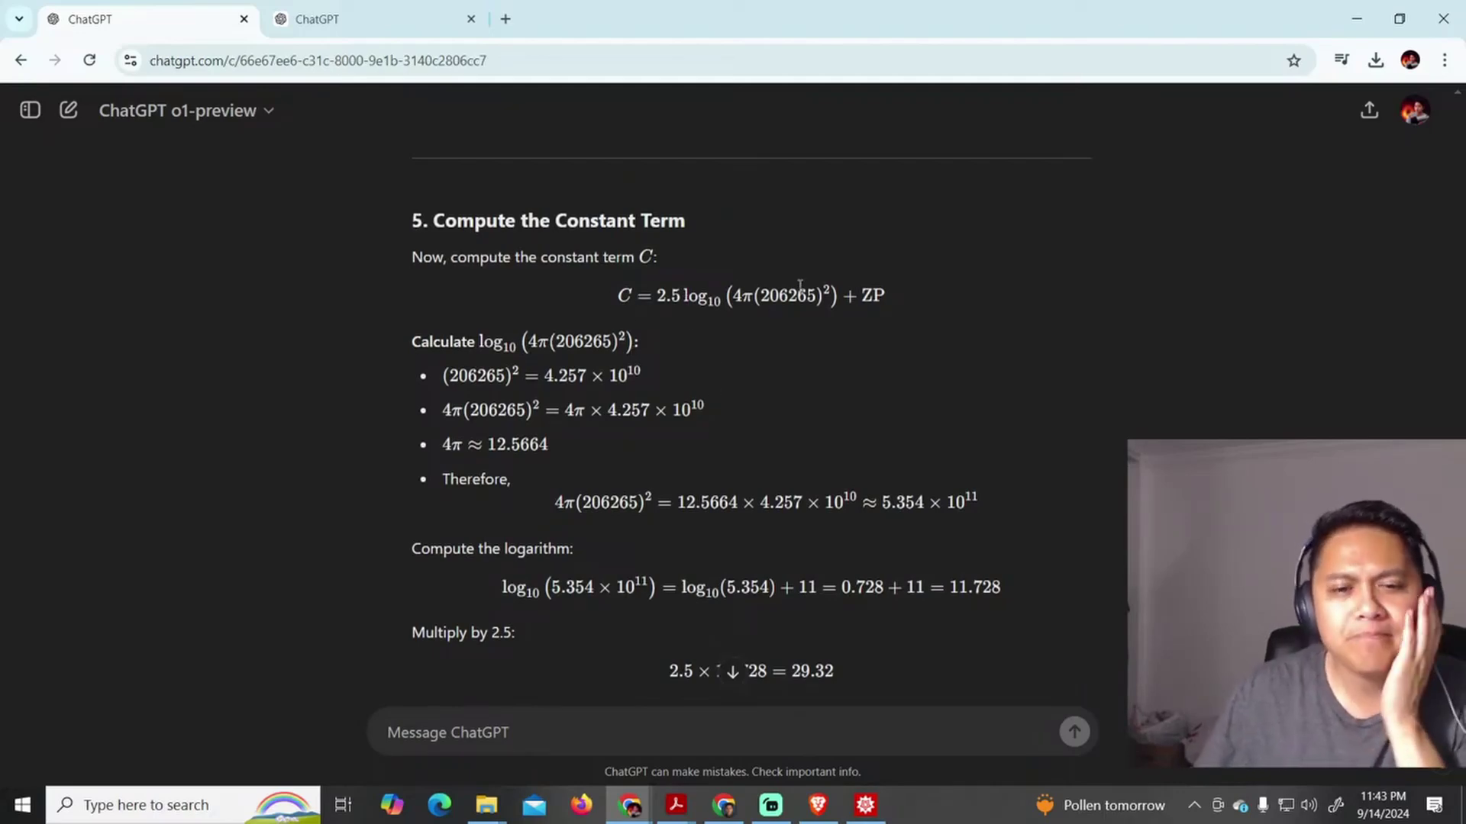
{"action": "scroll", "coordinate": [814, 349], "scroll_direction": "down", "scroll_amount": 1}
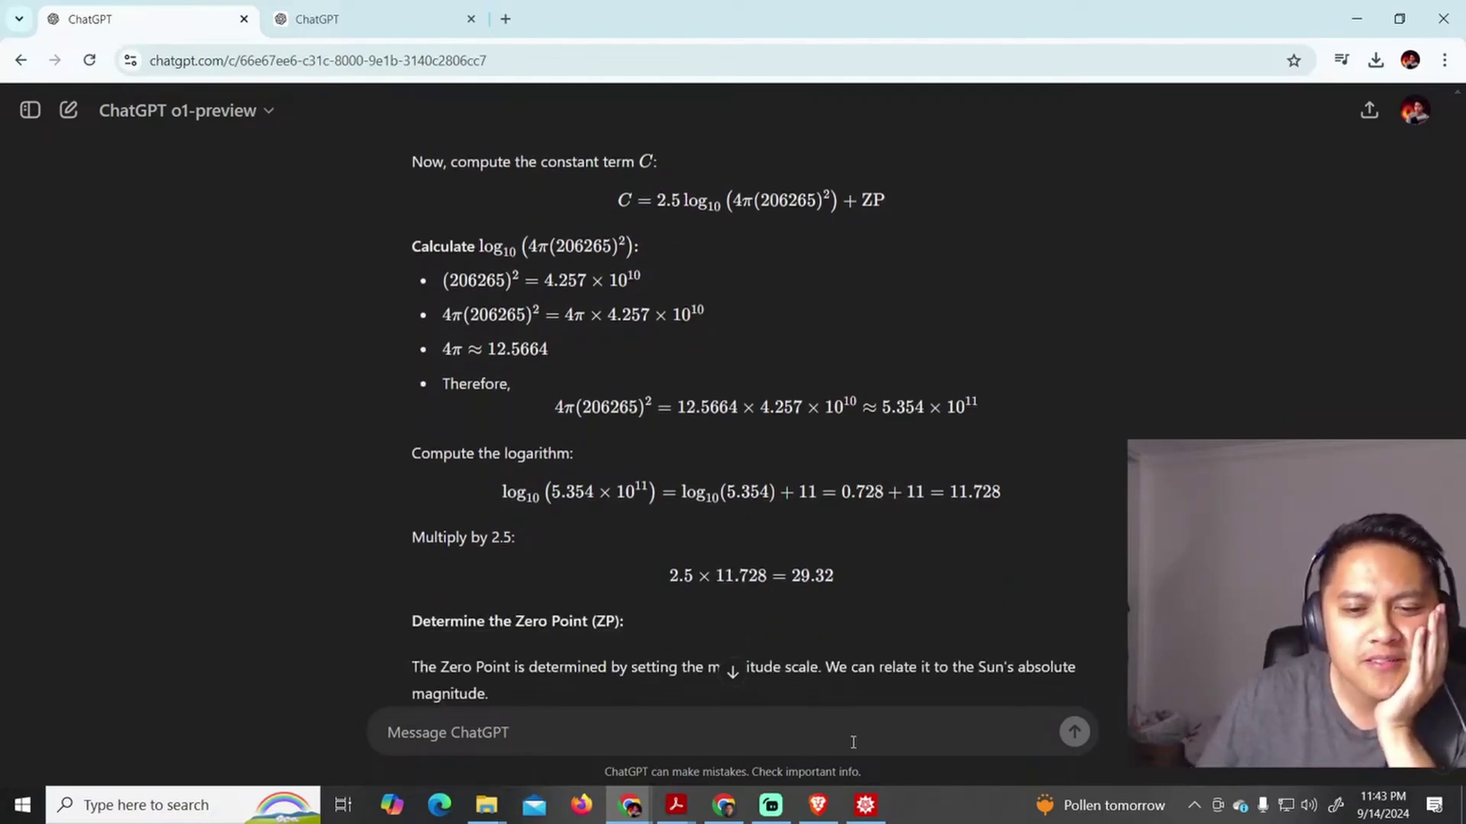
{"action": "key", "text": "alt+Tab"}
{"action": "scroll", "coordinate": [1129, 430], "scroll_direction": "down", "scroll_amount": 1}
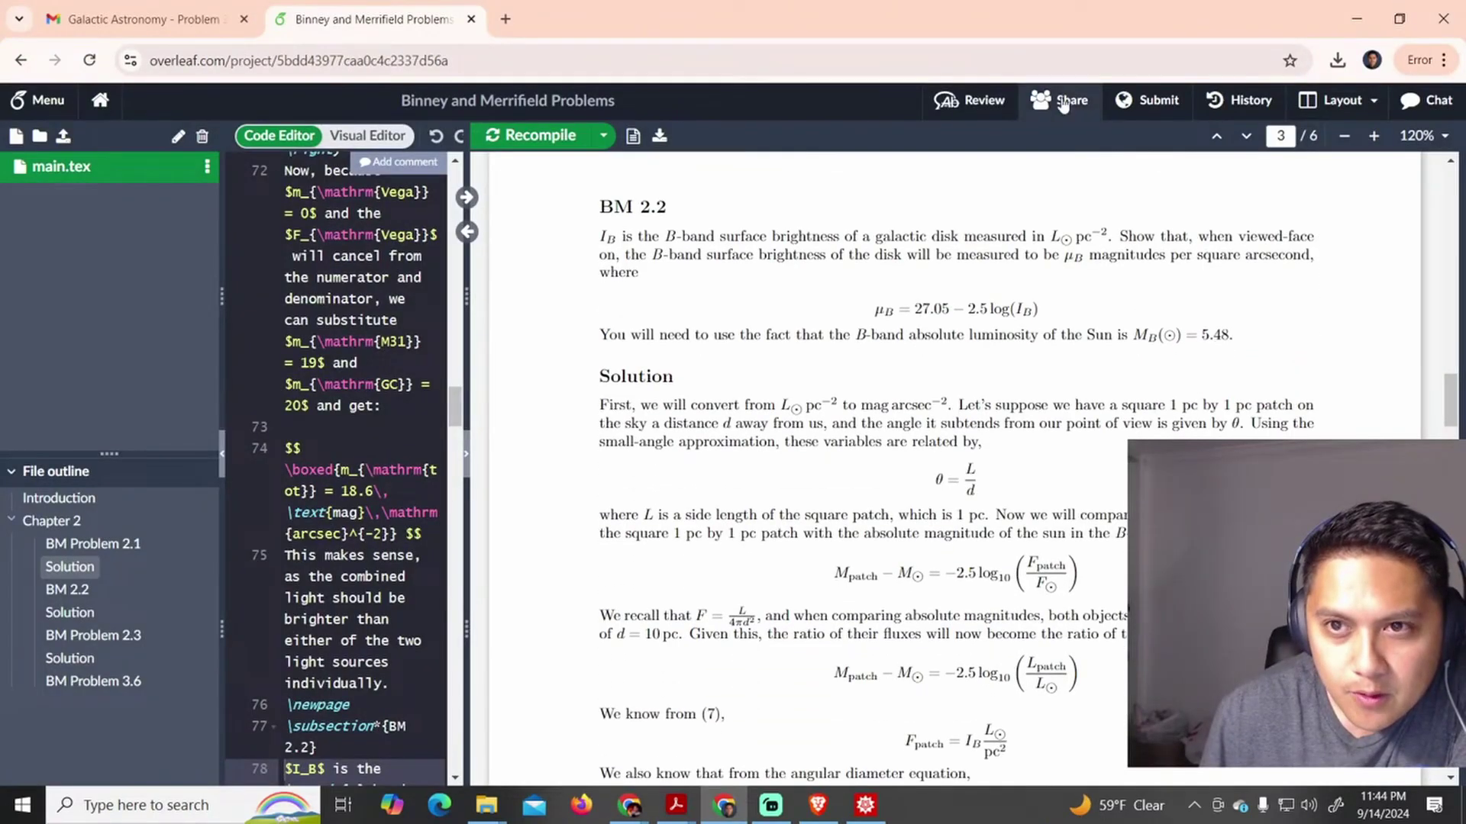
Hide Overleaf and scroll through o1-preview's constant-term result in ChatGPT.
{"action": "left_click", "coordinate": [1364, 31]}
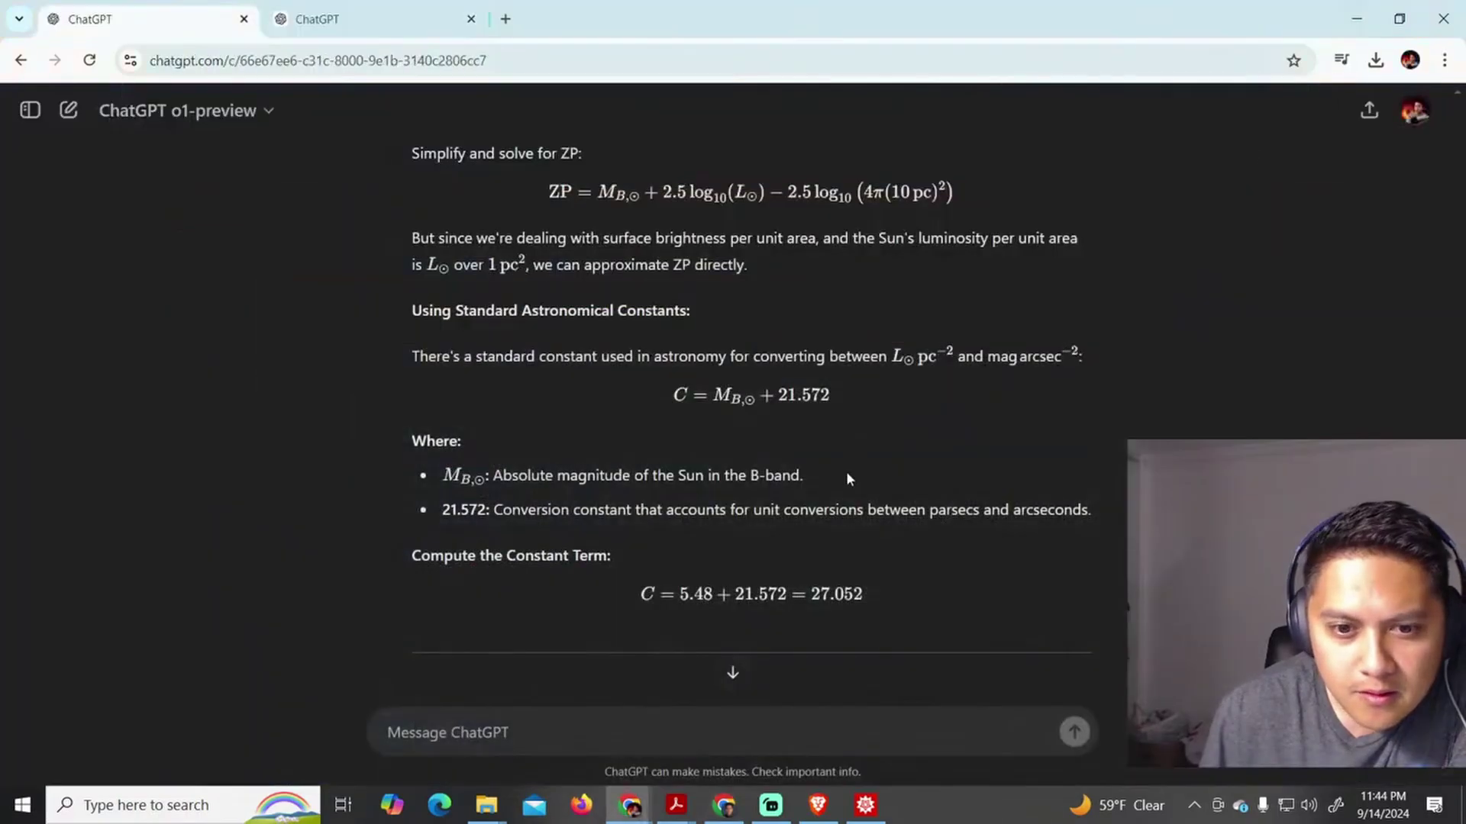
{"action": "scroll", "coordinate": [743, 582], "scroll_direction": "down", "scroll_amount": 6}
{"action": "scroll", "coordinate": [737, 487], "scroll_direction": "up", "scroll_amount": 7}
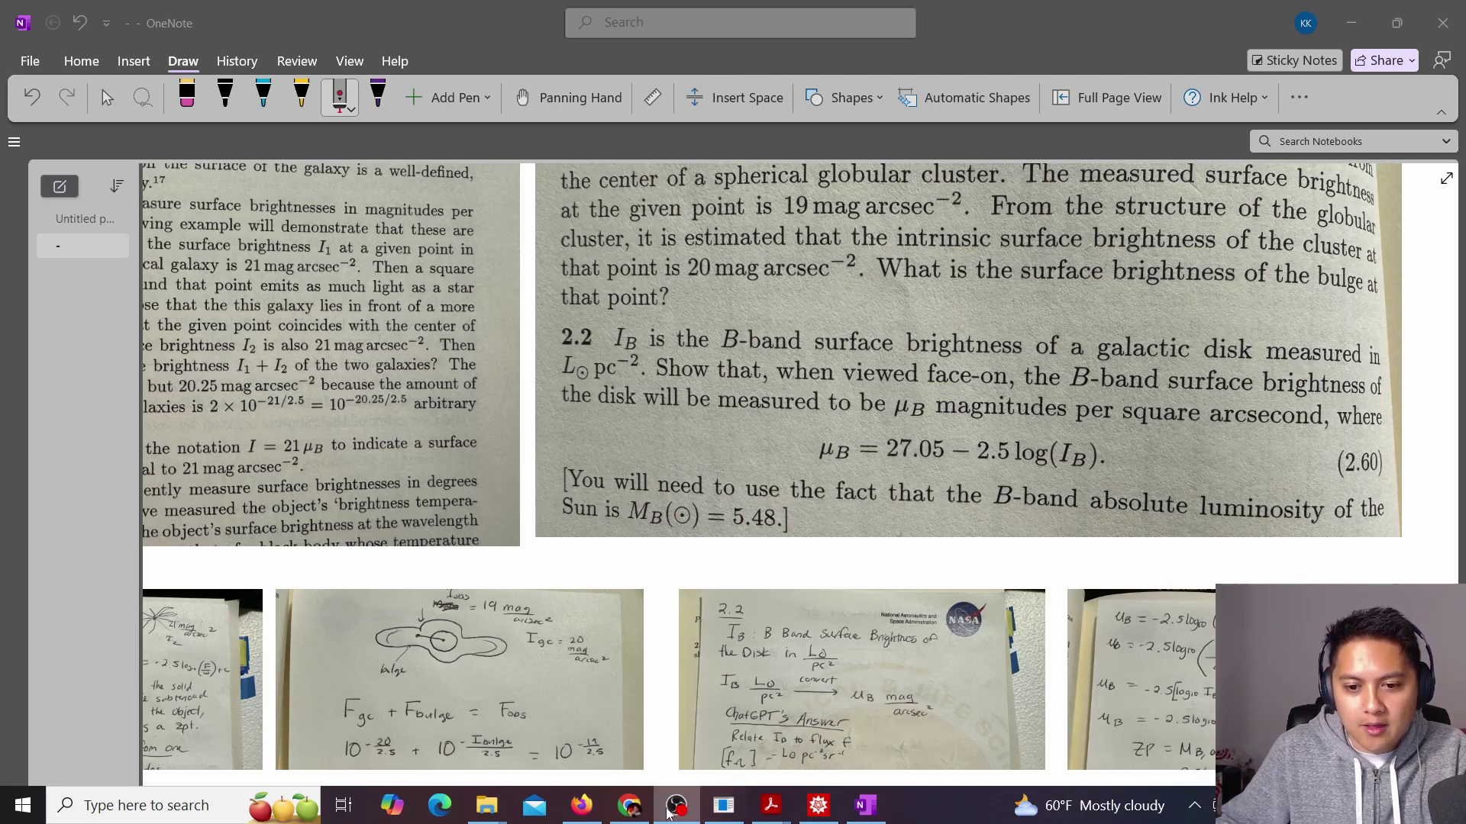
Return to the ChatGPT conversation and highlight the rewriting equation for μB.
{"action": "left_click", "coordinate": [629, 805]}
{"action": "scroll", "coordinate": [1072, 485], "scroll_direction": "down", "scroll_amount": 15}
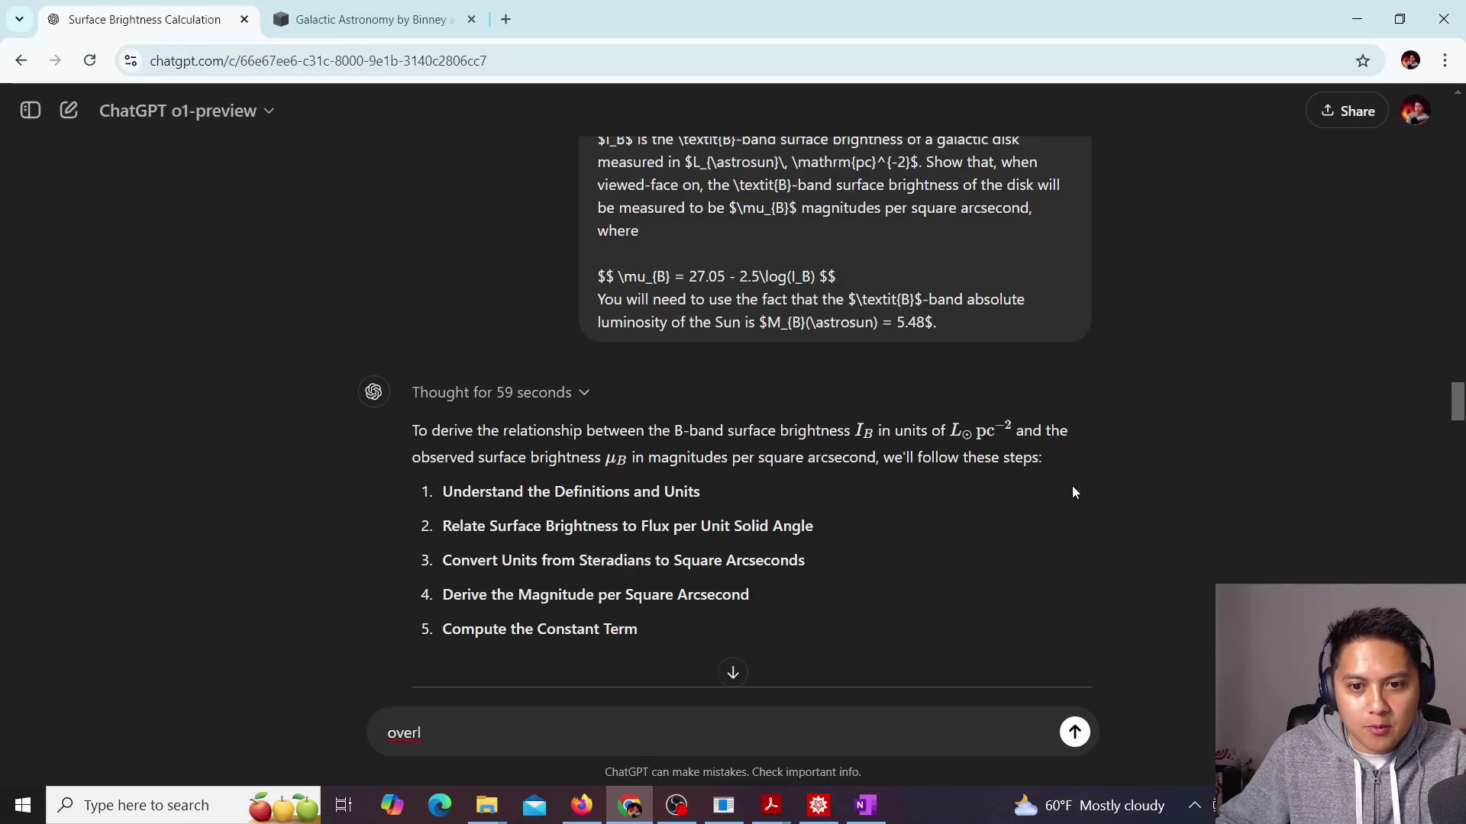
{"action": "scroll", "coordinate": [1265, 487], "scroll_direction": "up", "scroll_amount": 1}
{"action": "scroll", "coordinate": [1259, 494], "scroll_direction": "up", "scroll_amount": 3}
{"action": "scroll", "coordinate": [1258, 495], "scroll_direction": "down", "scroll_amount": 12}
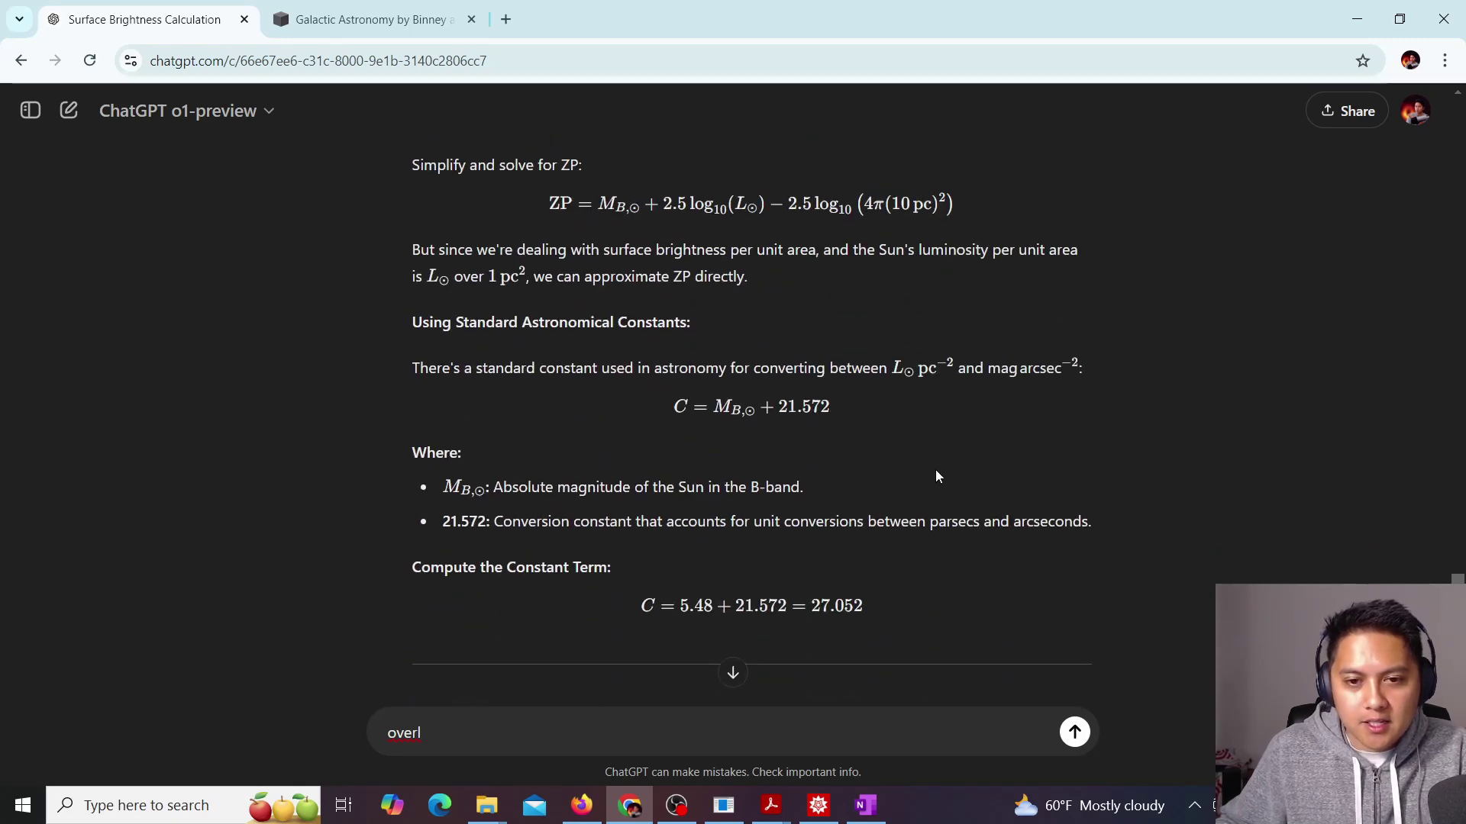
{"action": "scroll", "coordinate": [943, 467], "scroll_direction": "up", "scroll_amount": 8}
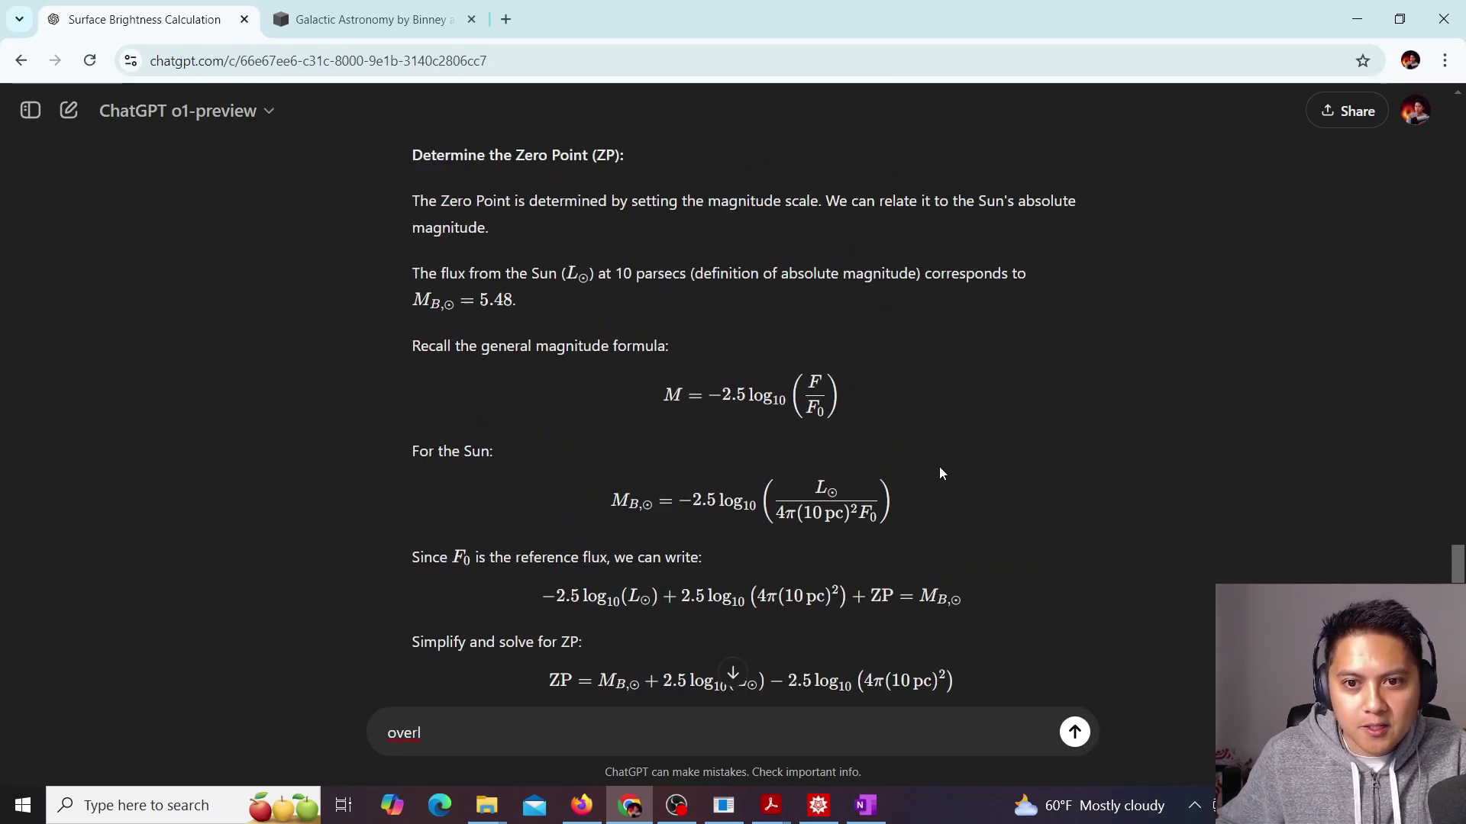
{"action": "scroll", "coordinate": [678, 450], "scroll_direction": "up", "scroll_amount": 2}
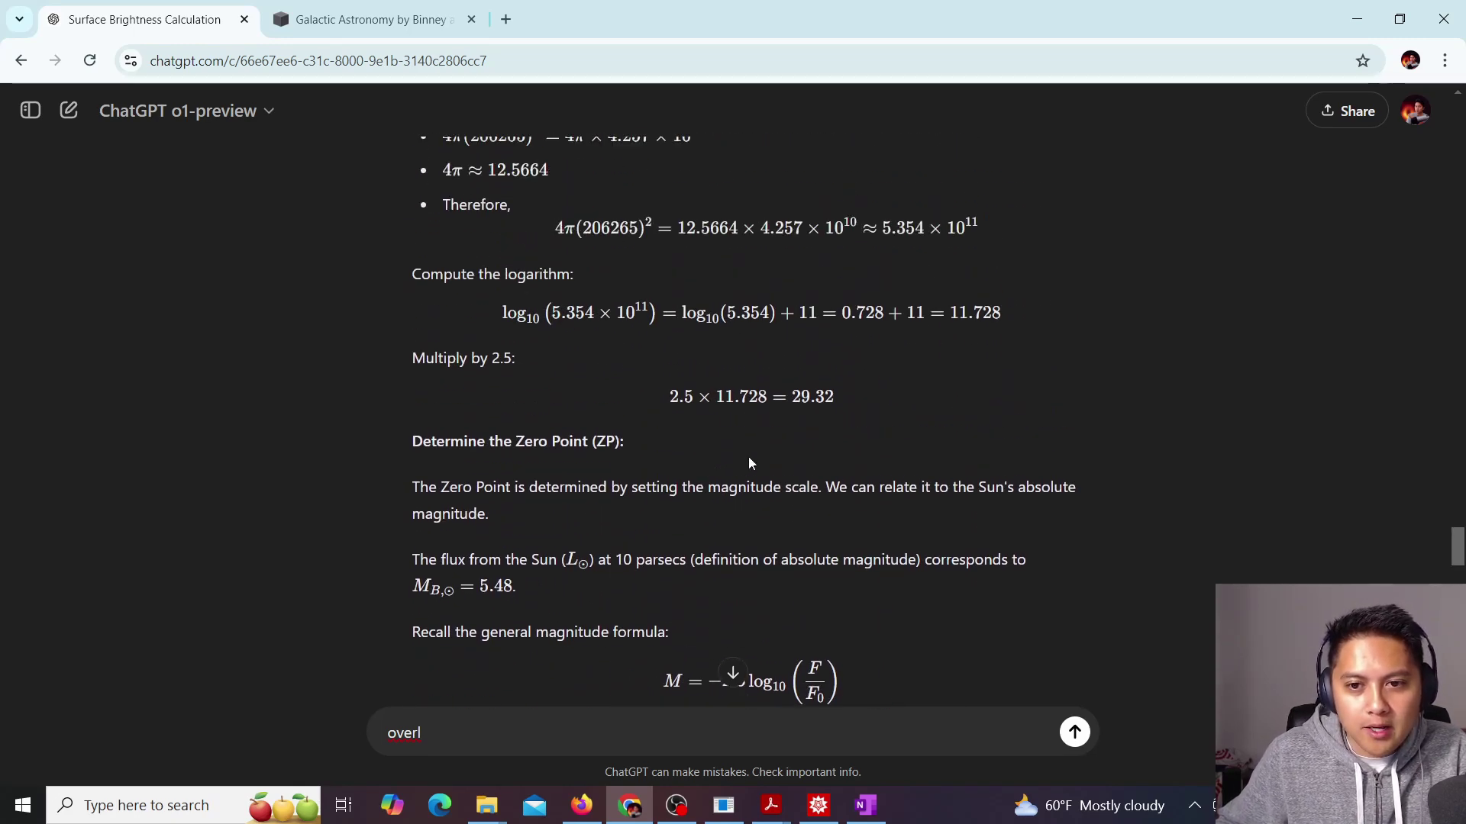
{"action": "scroll", "coordinate": [785, 411], "scroll_direction": "up", "scroll_amount": 7}
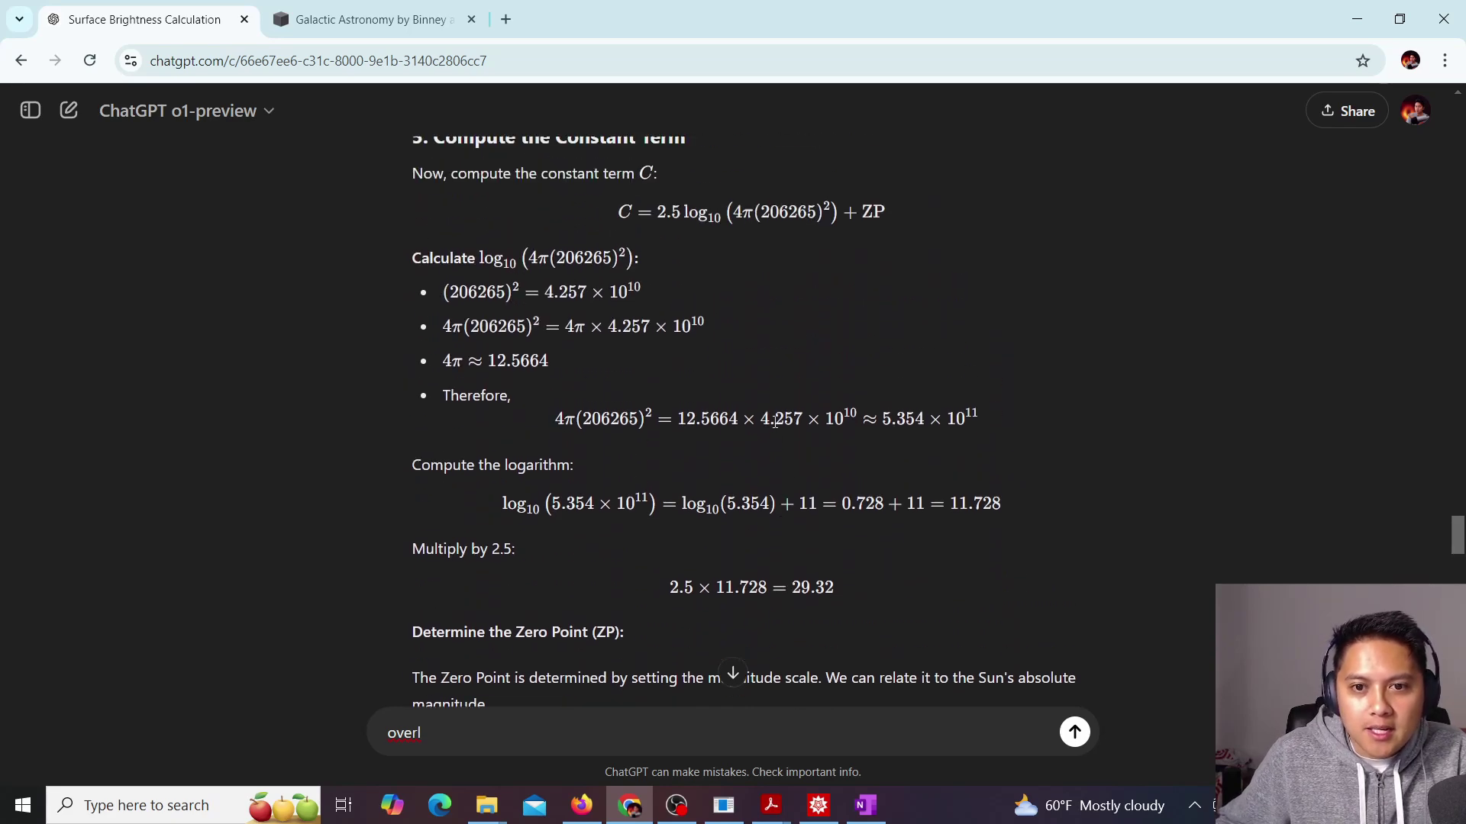
{"action": "left_click_drag", "start_coordinate": [545, 305], "coordinate": [905, 306]}
{"action": "left_click", "coordinate": [519, 326]}
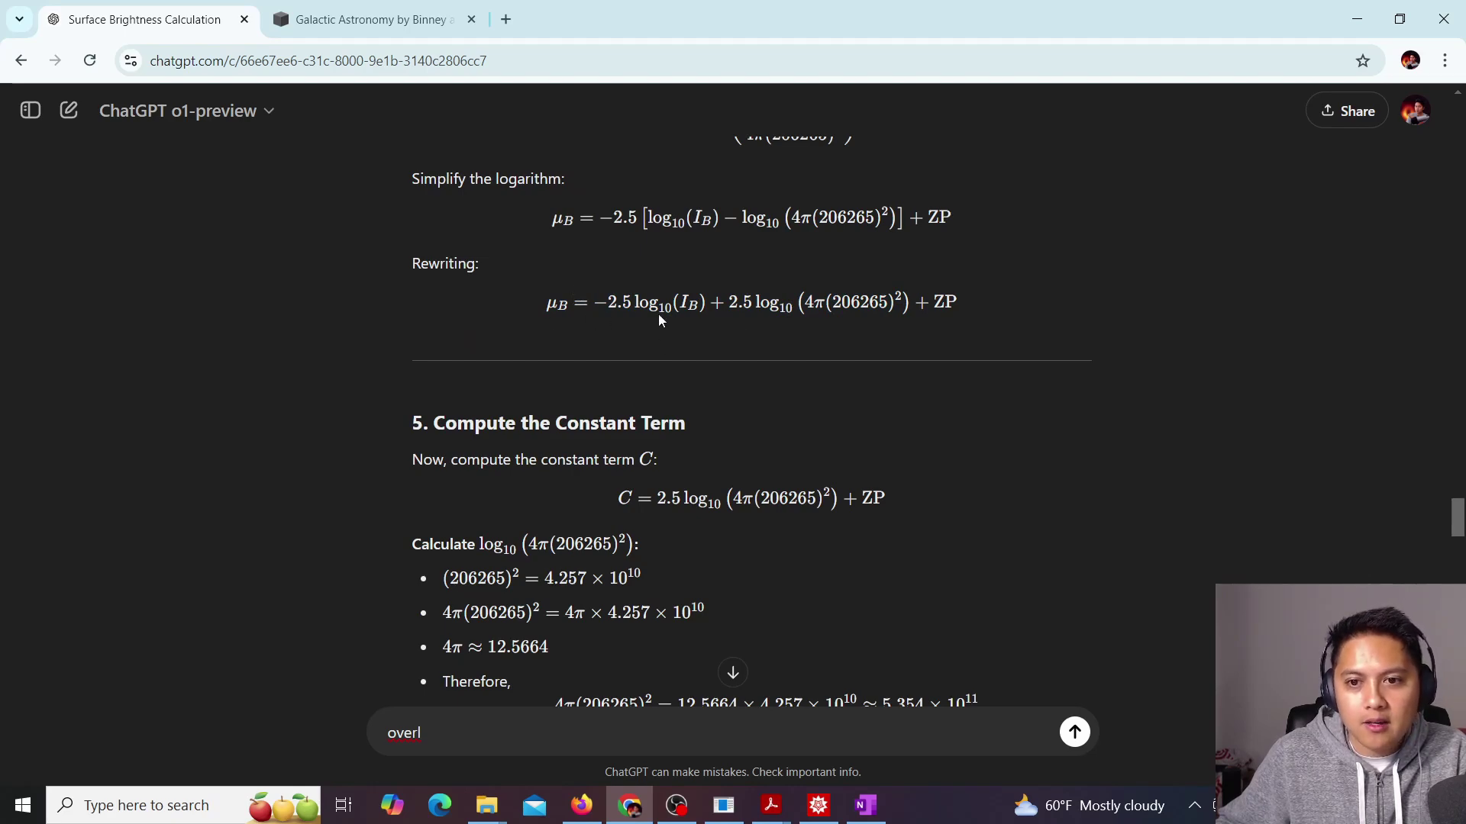
Compare the 2.5 × 11.728 = 29.32 step against Mathematica's 29.3202 result.
{"action": "scroll", "coordinate": [849, 319], "scroll_direction": "down", "scroll_amount": 2}
{"action": "scroll", "coordinate": [849, 319], "scroll_direction": "up", "scroll_amount": 2}
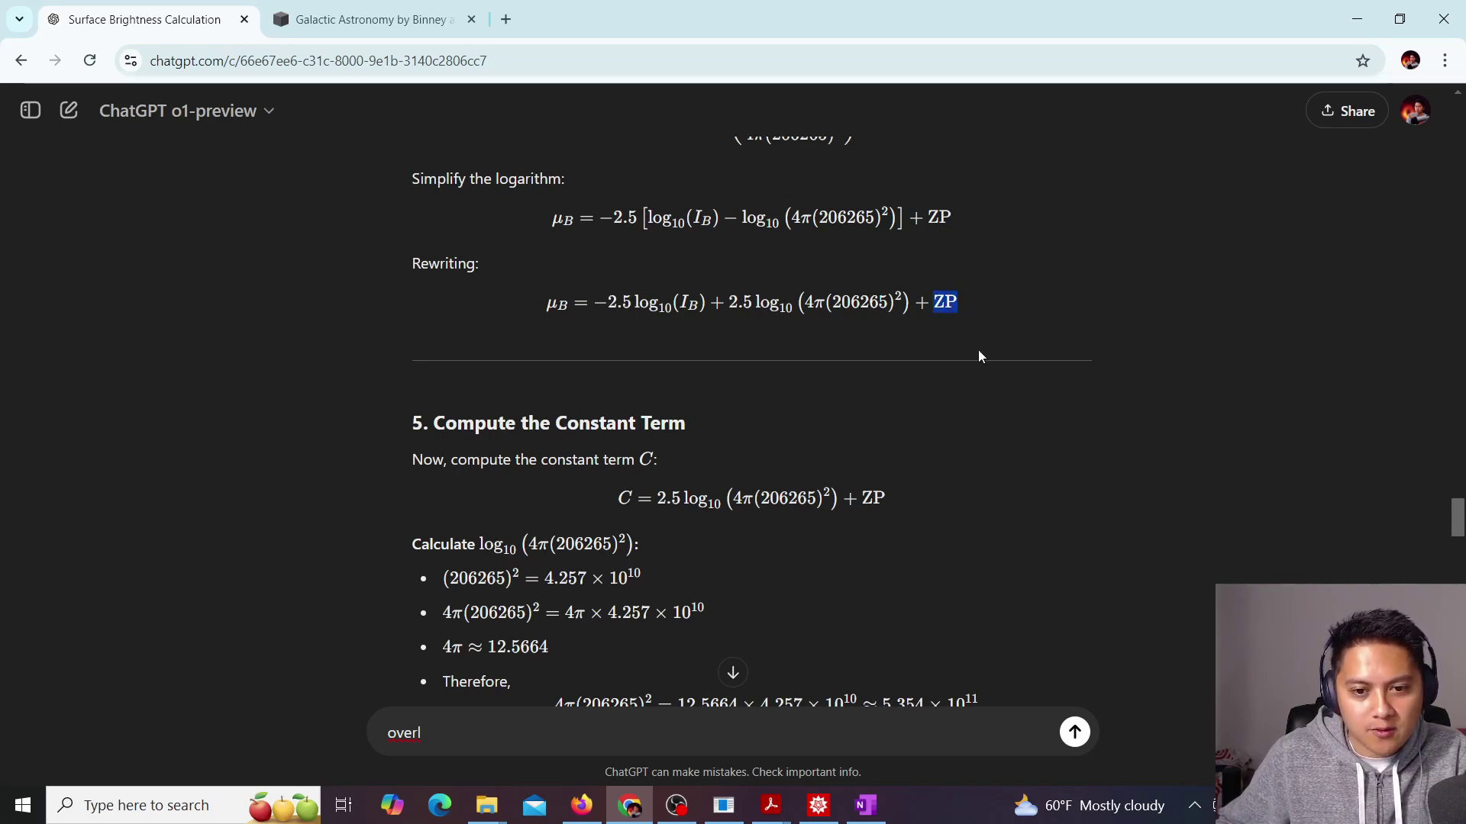
{"action": "scroll", "coordinate": [789, 317], "scroll_direction": "down", "scroll_amount": 4}
{"action": "scroll", "coordinate": [739, 296], "scroll_direction": "up", "scroll_amount": 2}
{"action": "left_click_drag", "start_coordinate": [737, 208], "coordinate": [895, 222]}
{"action": "scroll", "coordinate": [895, 222], "scroll_direction": "down", "scroll_amount": 2}
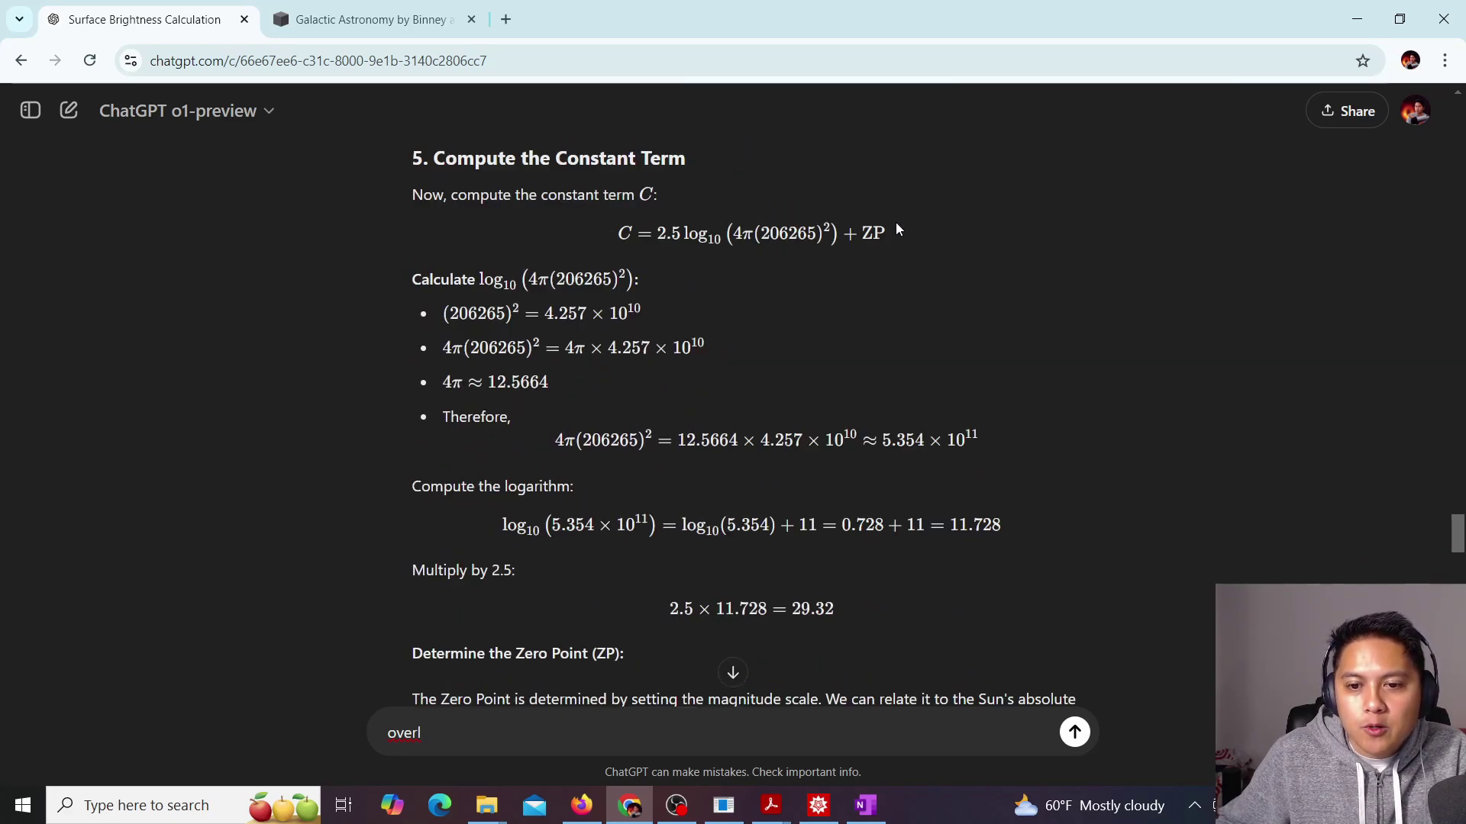
{"action": "left_click", "coordinate": [819, 805]}
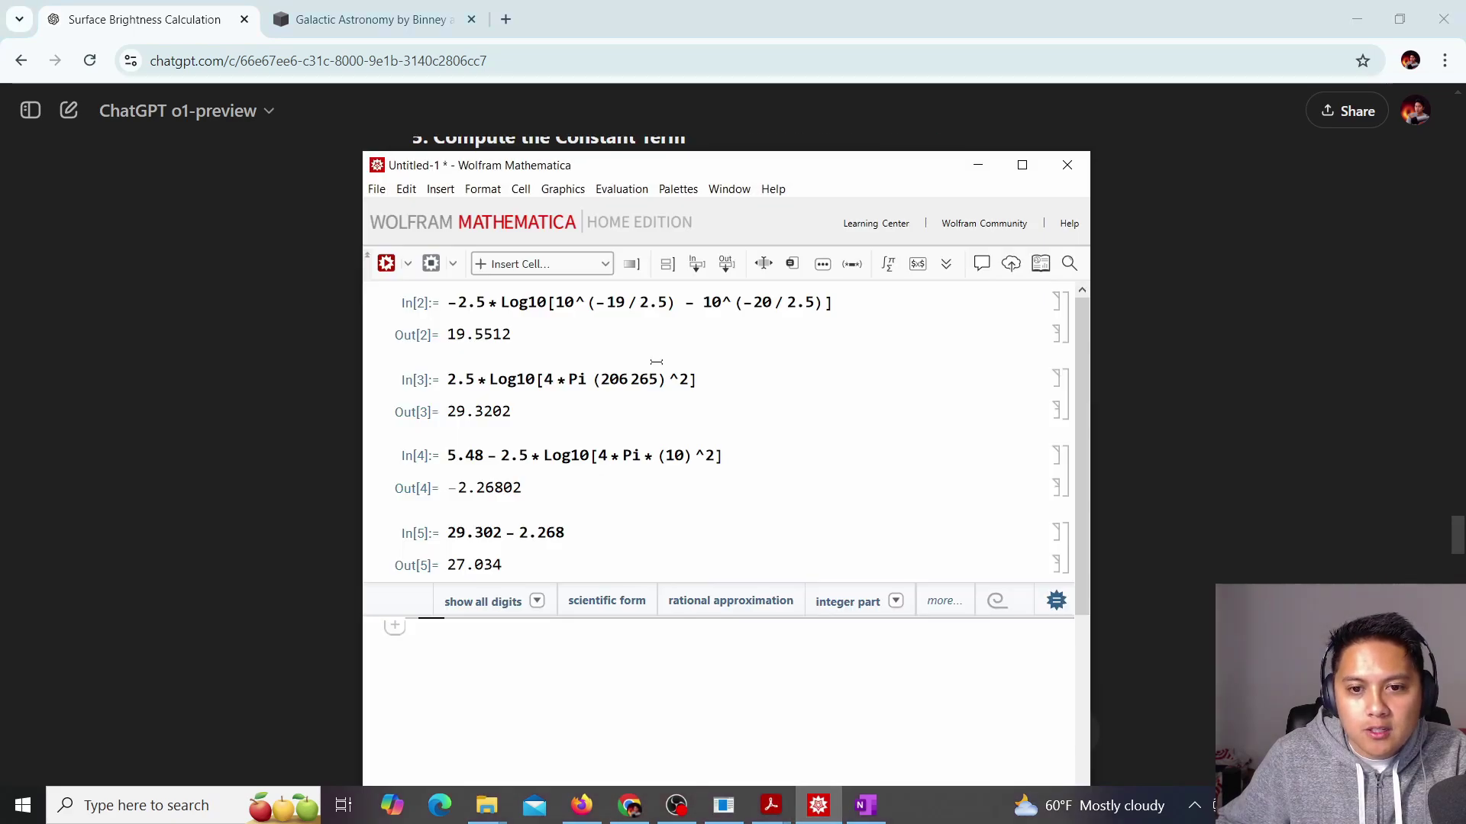
{"action": "double_click", "coordinate": [504, 413]}
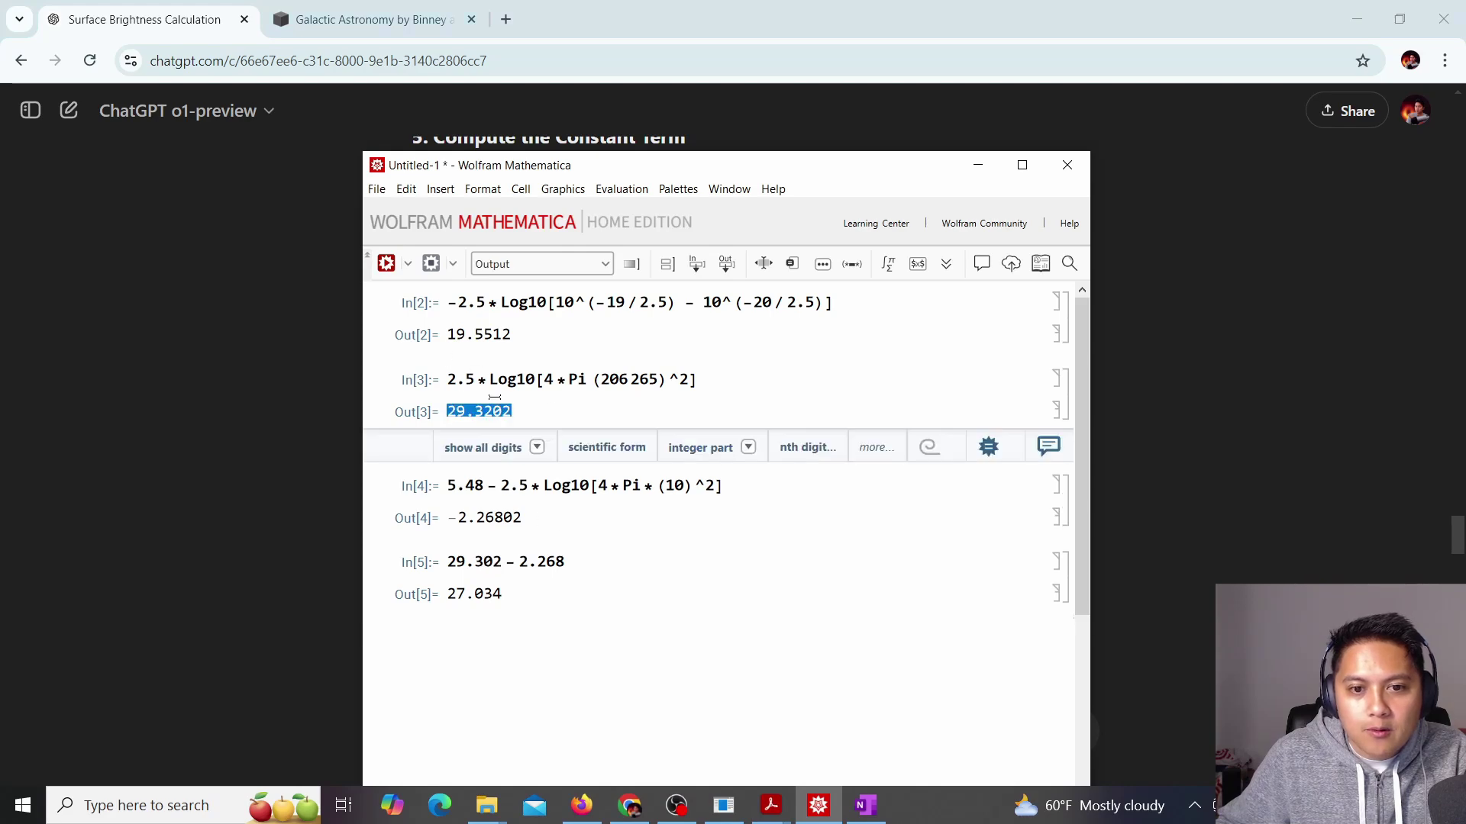
{"action": "key", "text": "alt+Tab"}
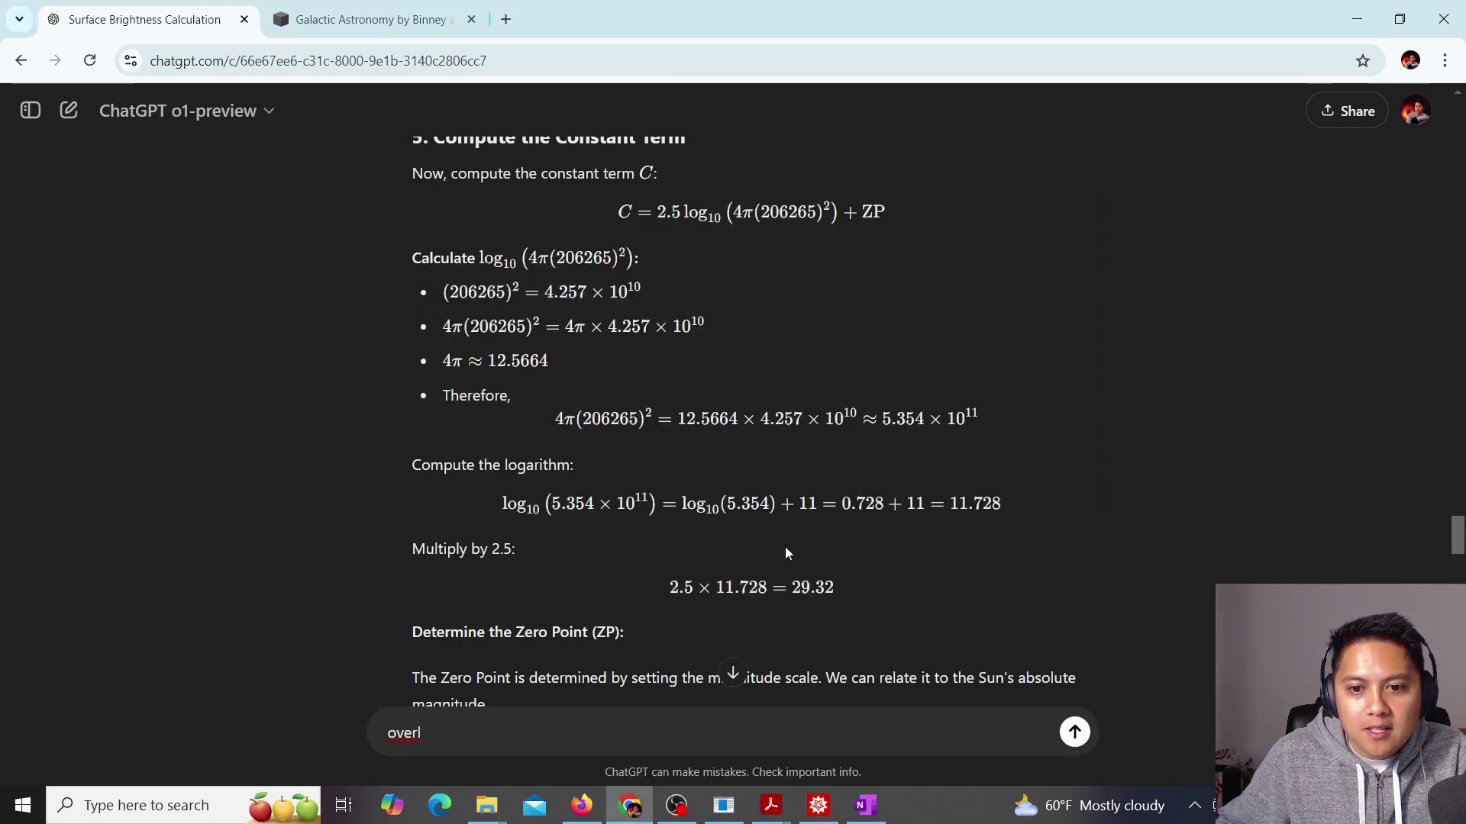
{"action": "scroll", "coordinate": [831, 533], "scroll_direction": "up", "scroll_amount": 1}
{"action": "scroll", "coordinate": [812, 465], "scroll_direction": "down", "scroll_amount": 3}
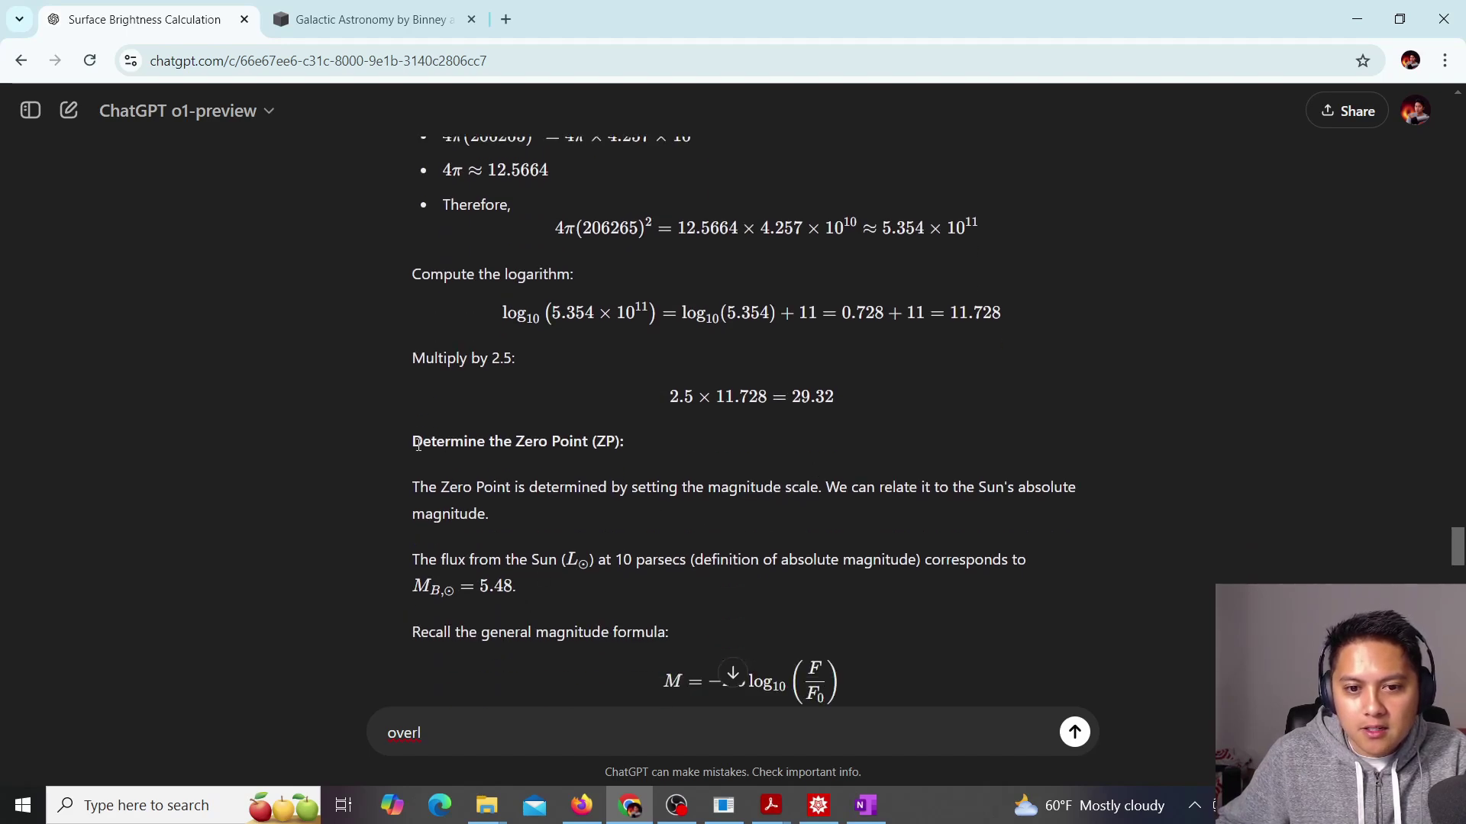
{"action": "left_click_drag", "start_coordinate": [413, 441], "coordinate": [596, 535]}
{"action": "scroll", "coordinate": [792, 498], "scroll_direction": "up", "scroll_amount": 6}
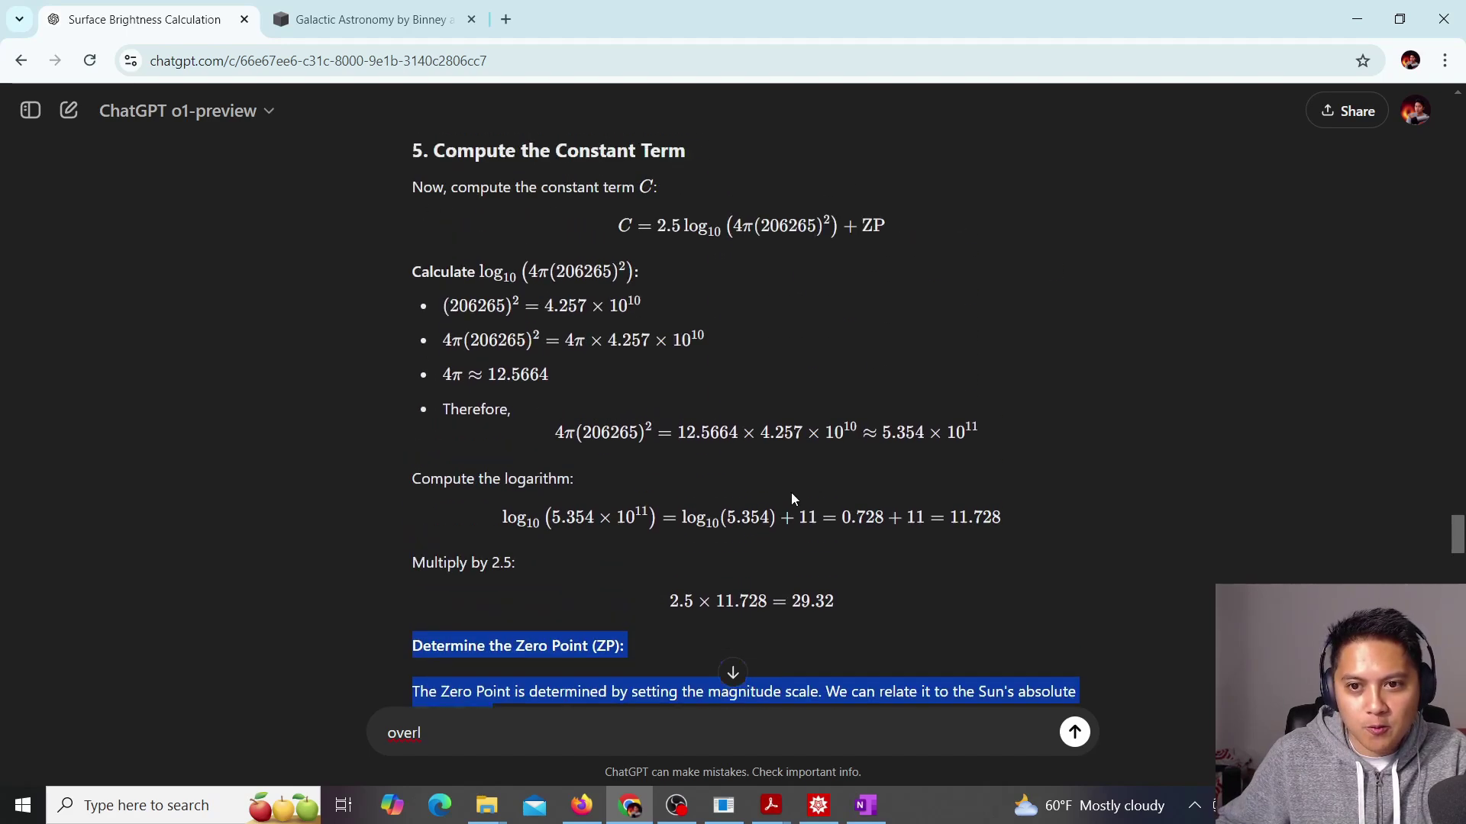
{"action": "scroll", "coordinate": [928, 321], "scroll_direction": "down", "scroll_amount": 6}
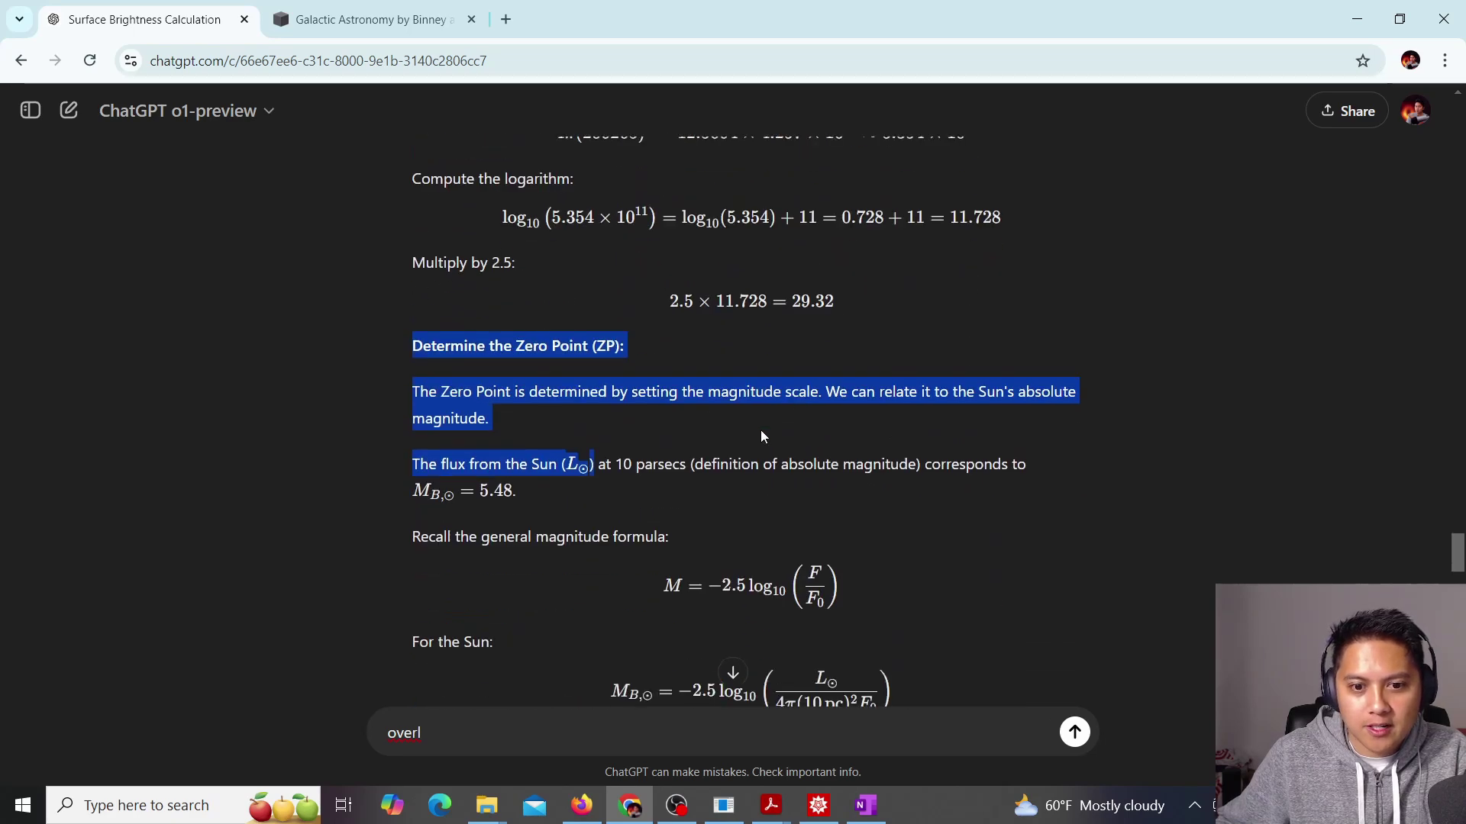
{"action": "scroll", "coordinate": [731, 433], "scroll_direction": "down", "scroll_amount": 4}
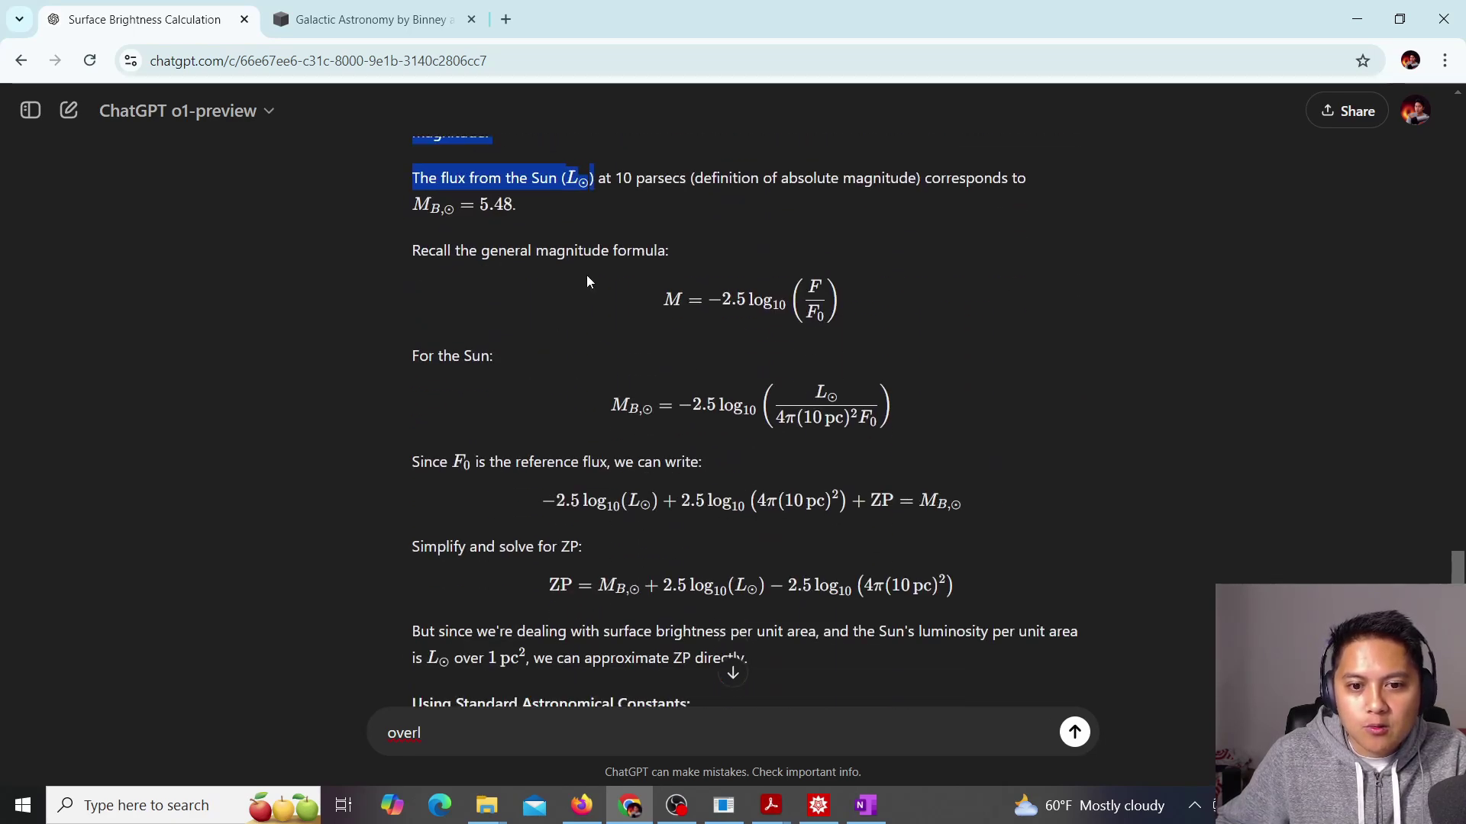
{"action": "left_click_drag", "start_coordinate": [529, 585], "coordinate": [958, 584]}
{"action": "left_click", "coordinate": [952, 580]}
{"action": "scroll", "coordinate": [952, 580], "scroll_direction": "down", "scroll_amount": 1}
{"action": "left_click_drag", "start_coordinate": [413, 535], "coordinate": [753, 560]}
{"action": "scroll", "coordinate": [752, 560], "scroll_direction": "down", "scroll_amount": 1}
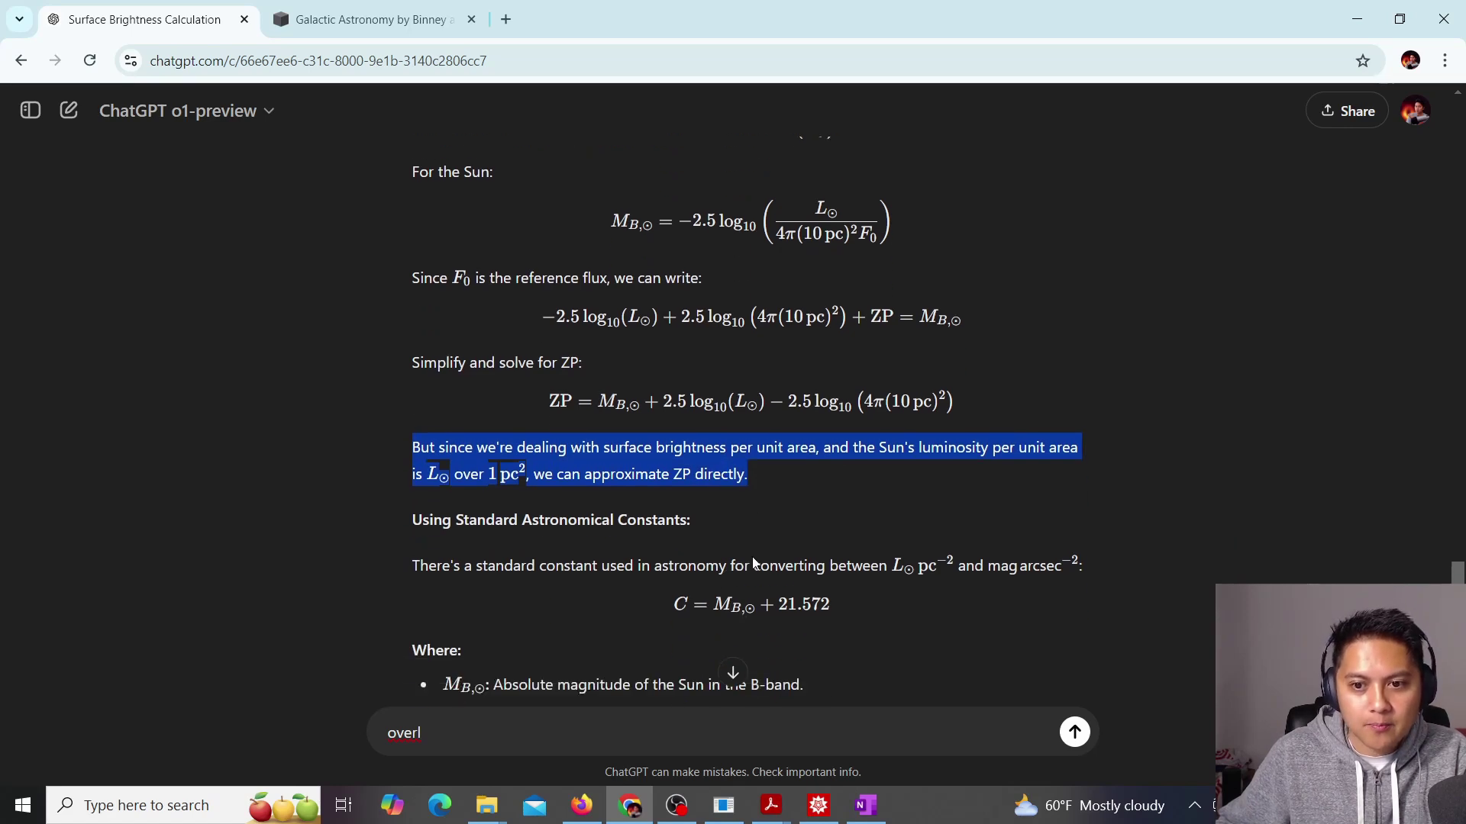
{"action": "scroll", "coordinate": [645, 458], "scroll_direction": "up", "scroll_amount": 1}
{"action": "left_click_drag", "start_coordinate": [548, 490], "coordinate": [961, 490]}
{"action": "left_click", "coordinate": [748, 461]}
{"action": "scroll", "coordinate": [748, 461], "scroll_direction": "down", "scroll_amount": 1}
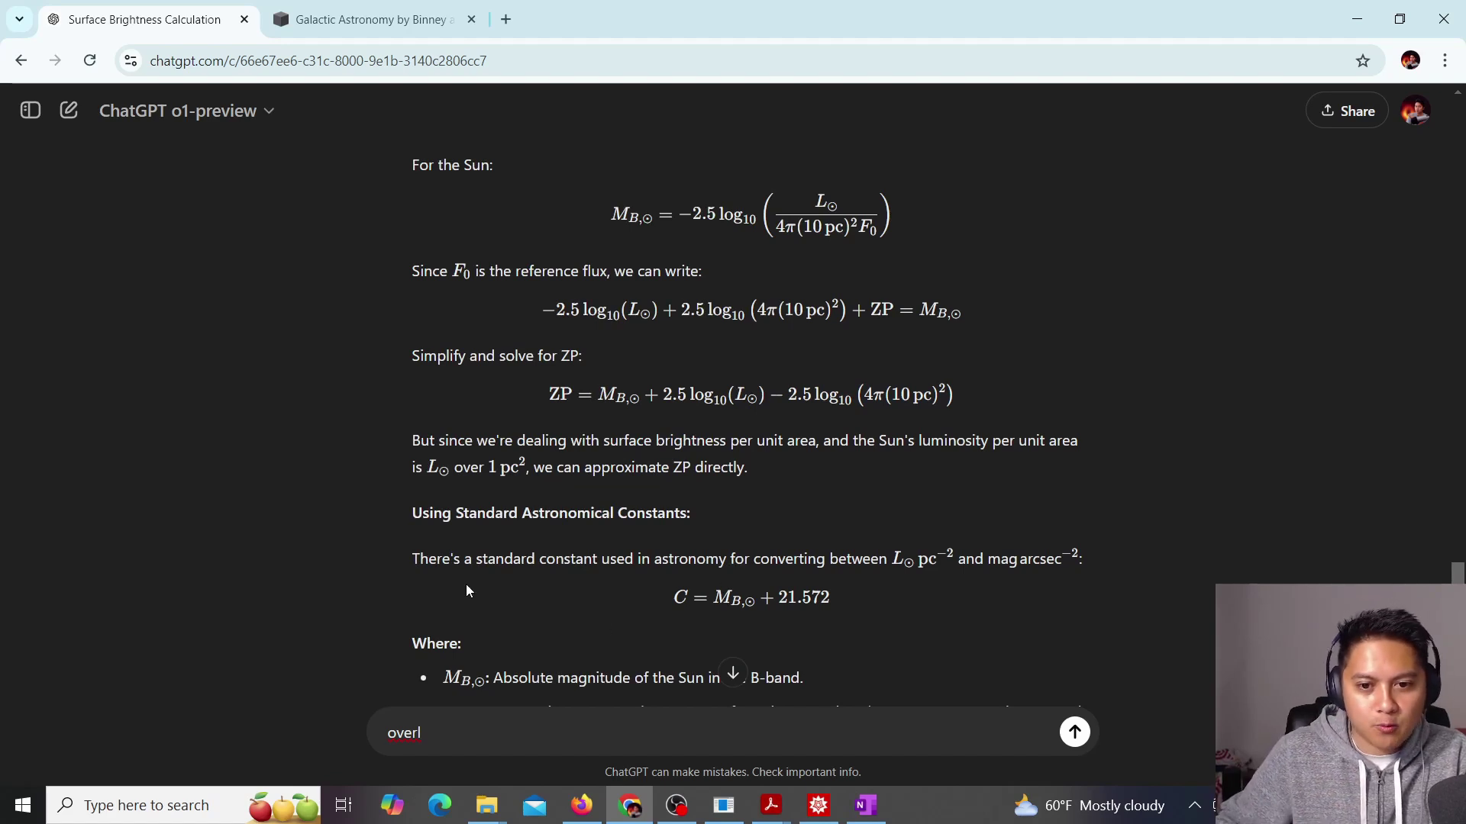
{"action": "left_click_drag", "start_coordinate": [832, 600], "coordinate": [779, 604]}
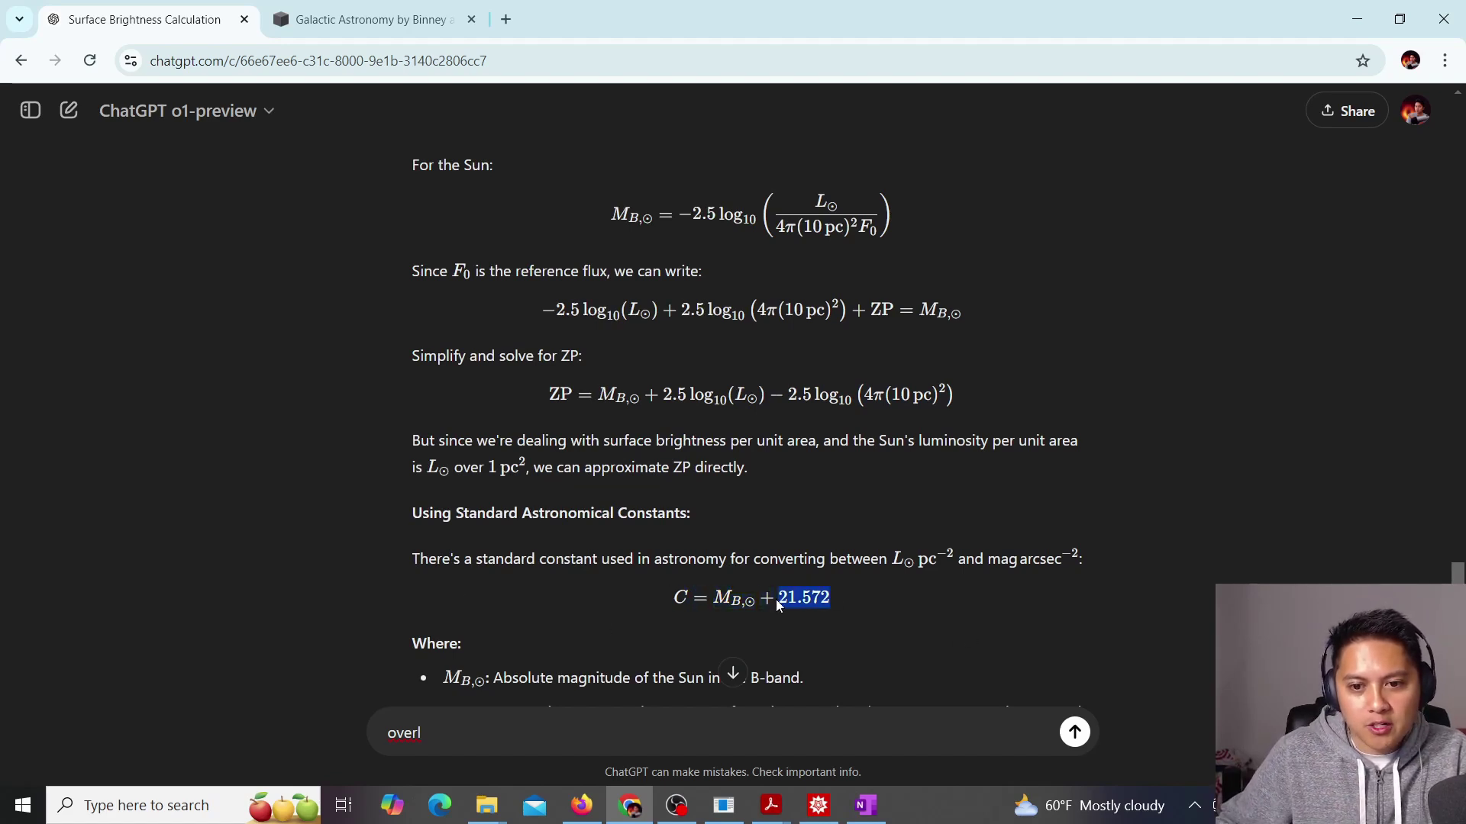
{"action": "left_click_drag", "start_coordinate": [462, 559], "coordinate": [878, 563]}
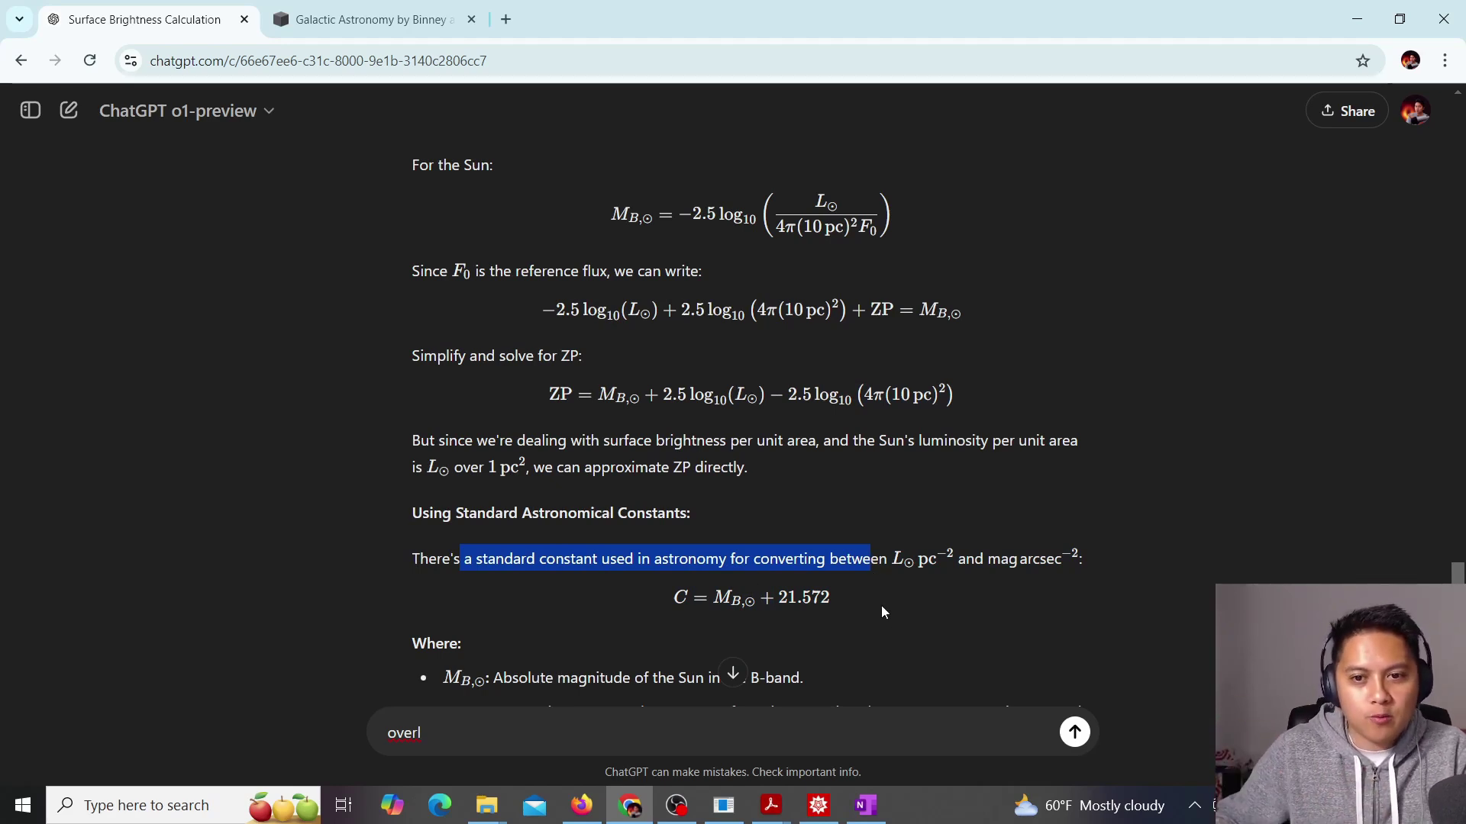
Review ChatGPT's Final Equation and the conversion-constant sentence with its C equation.
{"action": "scroll", "coordinate": [942, 511], "scroll_direction": "down", "scroll_amount": 2}
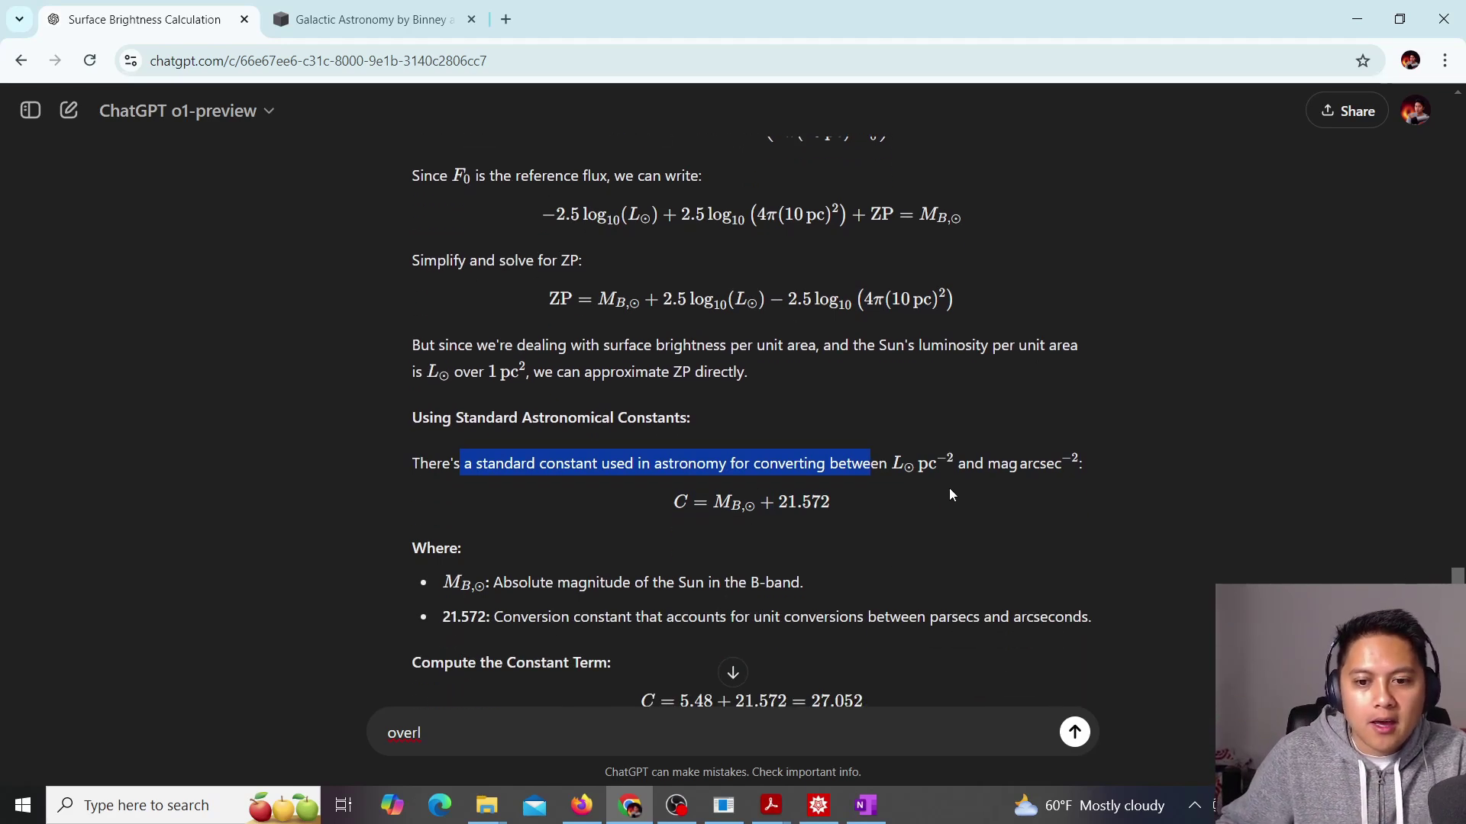
{"action": "scroll", "coordinate": [811, 604], "scroll_direction": "down", "scroll_amount": 1}
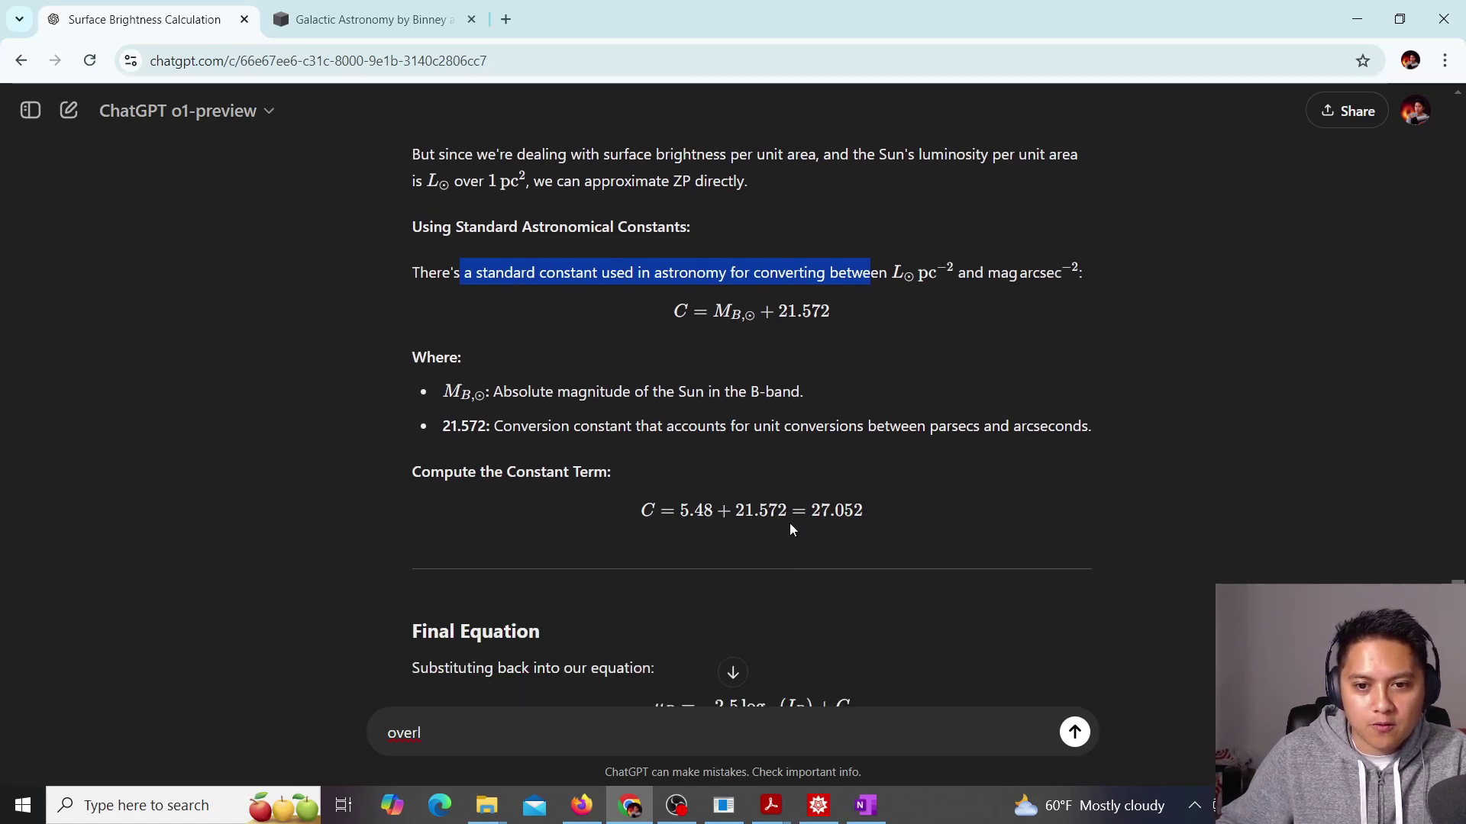
{"action": "scroll", "coordinate": [644, 541], "scroll_direction": "down", "scroll_amount": 1}
{"action": "scroll", "coordinate": [926, 611], "scroll_direction": "down", "scroll_amount": 2}
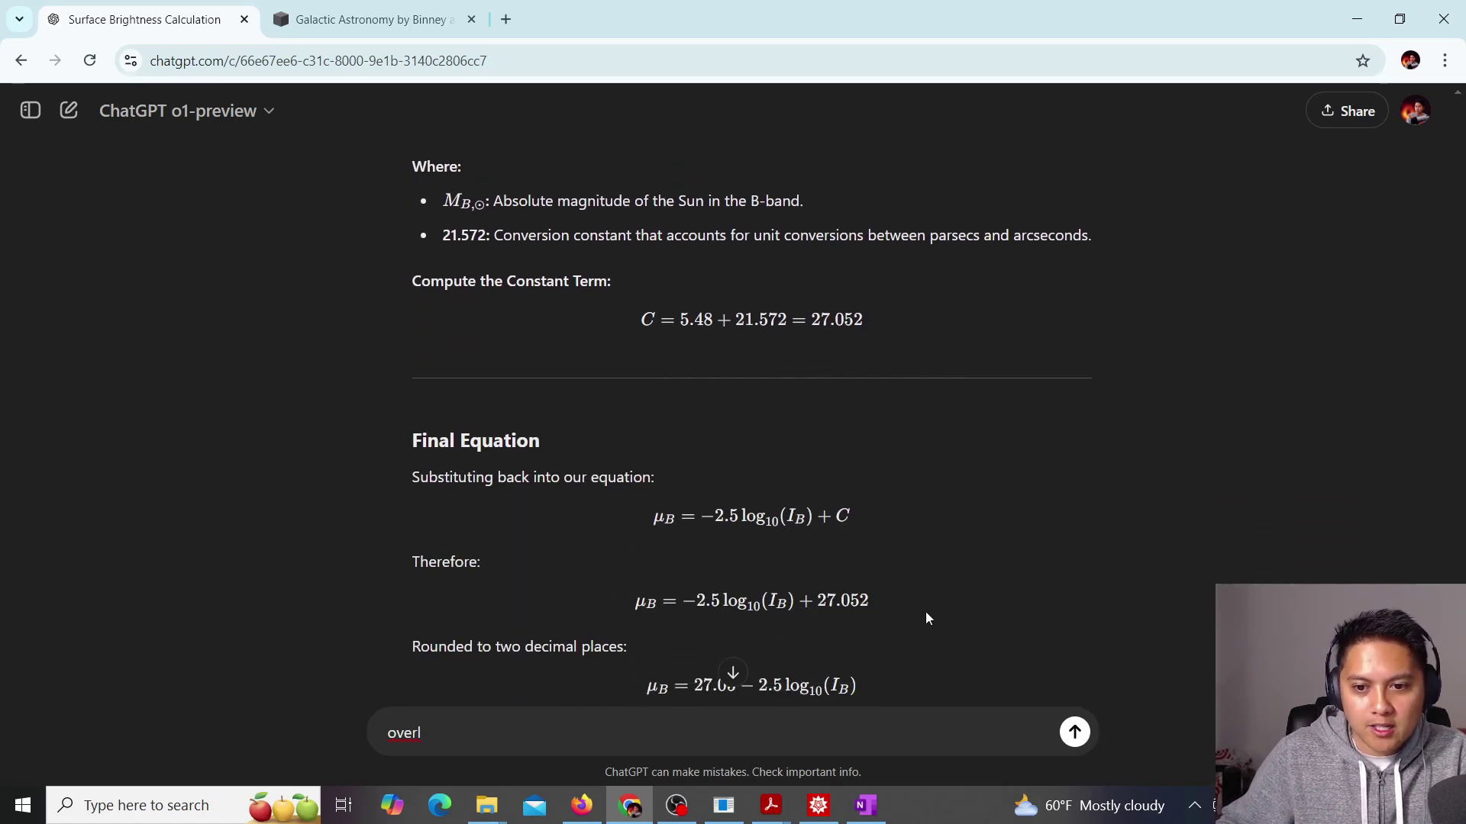
{"action": "scroll", "coordinate": [838, 613], "scroll_direction": "down", "scroll_amount": 2}
{"action": "scroll", "coordinate": [745, 592], "scroll_direction": "up", "scroll_amount": 5}
{"action": "left_click_drag", "start_coordinate": [576, 464], "coordinate": [739, 506]}
{"action": "left_click", "coordinate": [873, 506]}
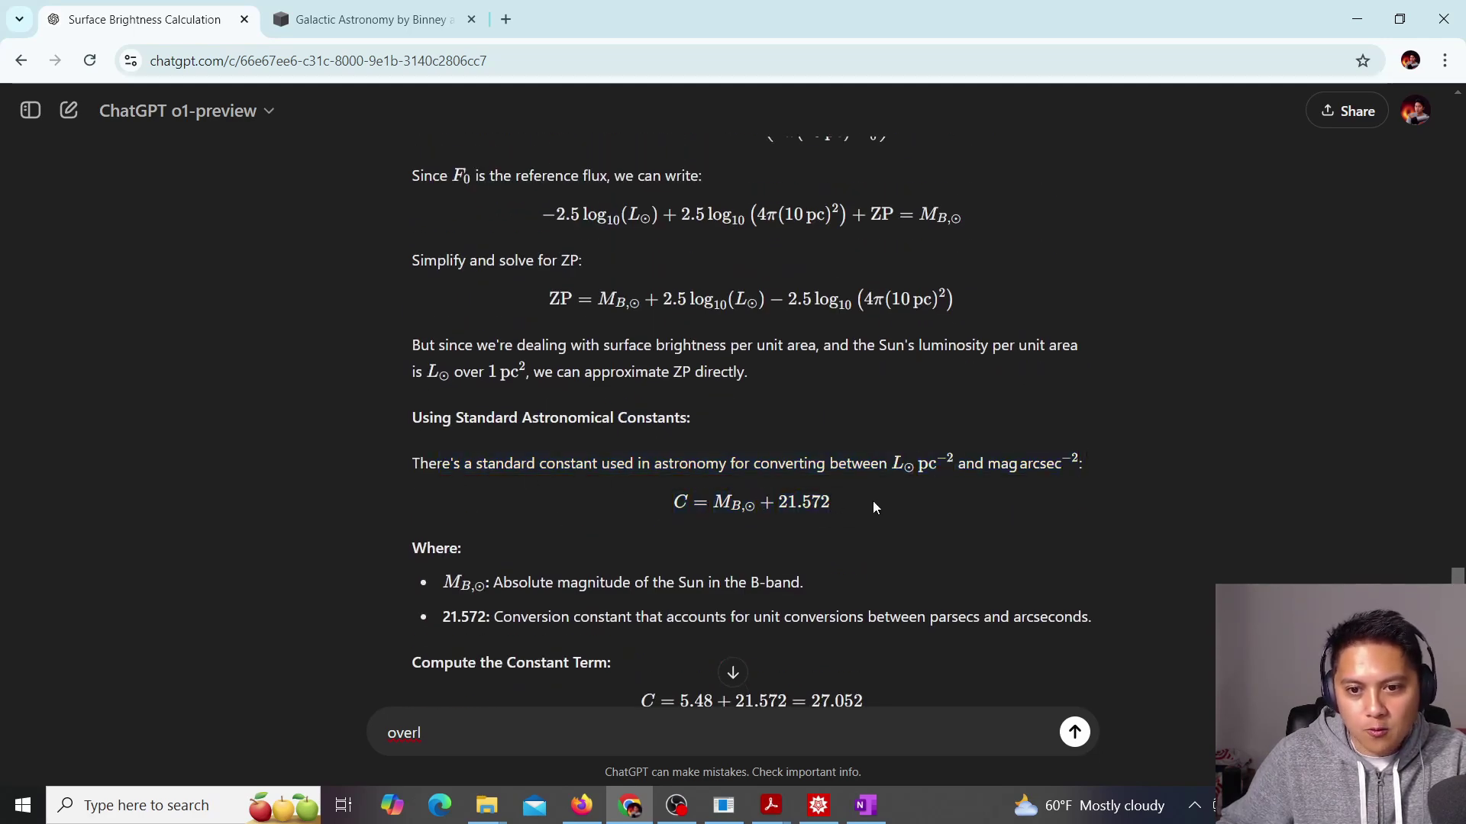
{"action": "scroll", "coordinate": [873, 507], "scroll_direction": "up", "scroll_amount": 1}
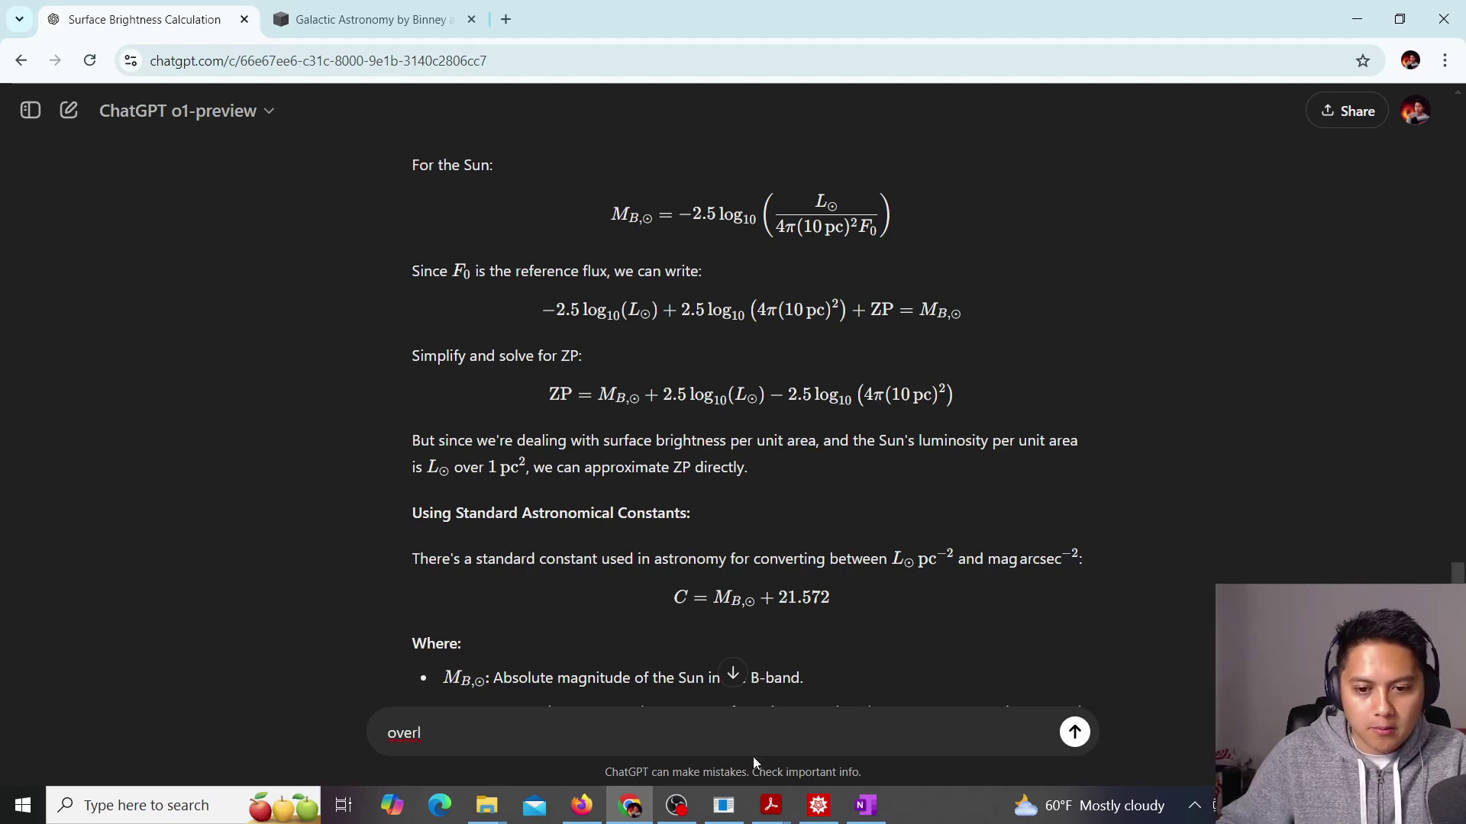
Show equations (9)–(13) on the kylekabasares.com Binney & Merrifield solutions page.
{"action": "left_click", "coordinate": [367, 19]}
{"action": "scroll", "coordinate": [1087, 565], "scroll_direction": "down", "scroll_amount": 20}
{"action": "scroll", "coordinate": [980, 568], "scroll_direction": "down", "scroll_amount": 9}
{"action": "scroll", "coordinate": [980, 568], "scroll_direction": "up", "scroll_amount": 3}
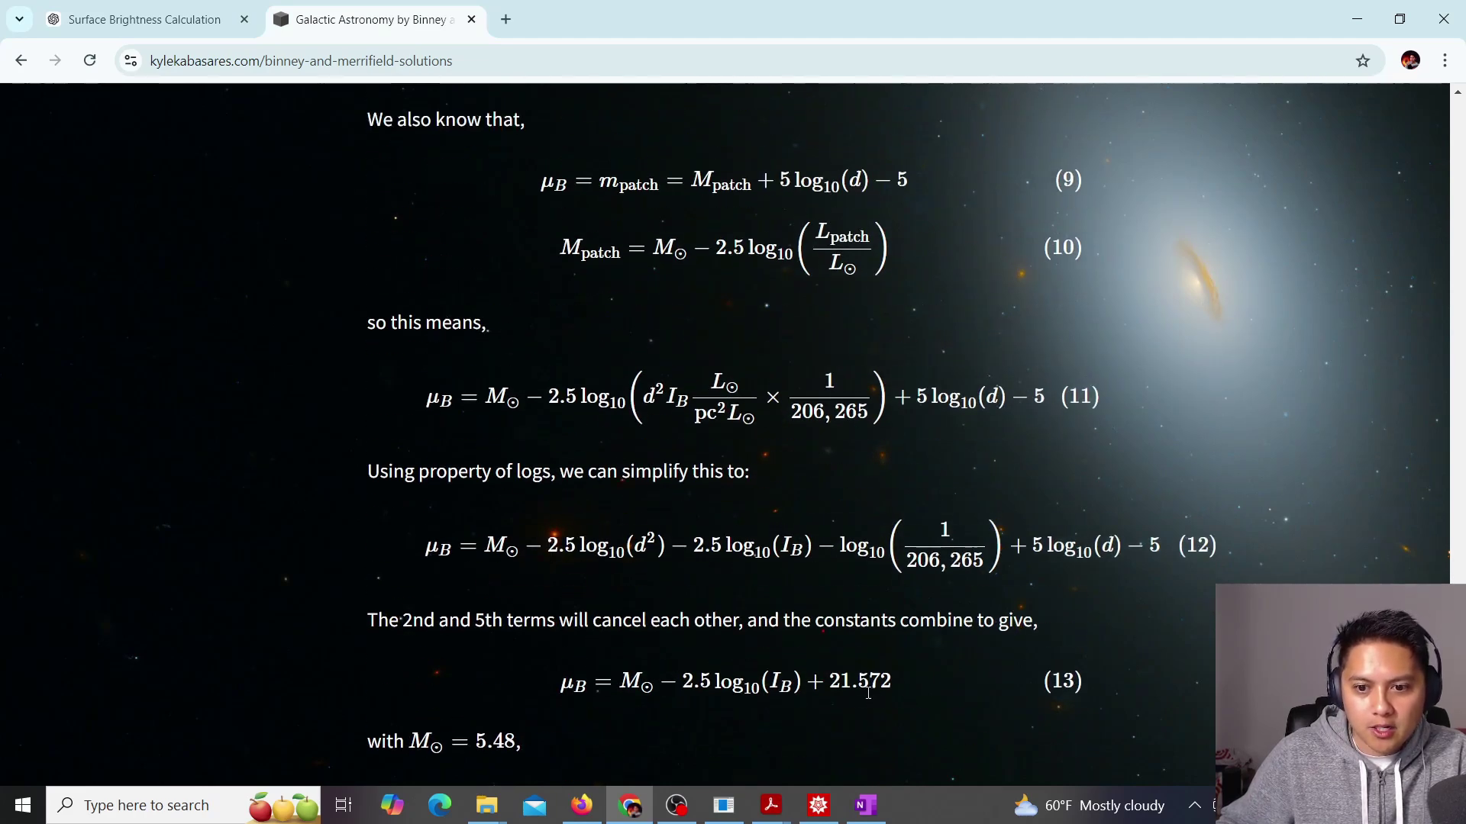
{"action": "scroll", "coordinate": [806, 495], "scroll_direction": "up", "scroll_amount": 13}
{"action": "scroll", "coordinate": [806, 495], "scroll_direction": "up", "scroll_amount": 2}
{"action": "scroll", "coordinate": [796, 501], "scroll_direction": "down", "scroll_amount": 9}
{"action": "scroll", "coordinate": [962, 503], "scroll_direction": "down", "scroll_amount": 2}
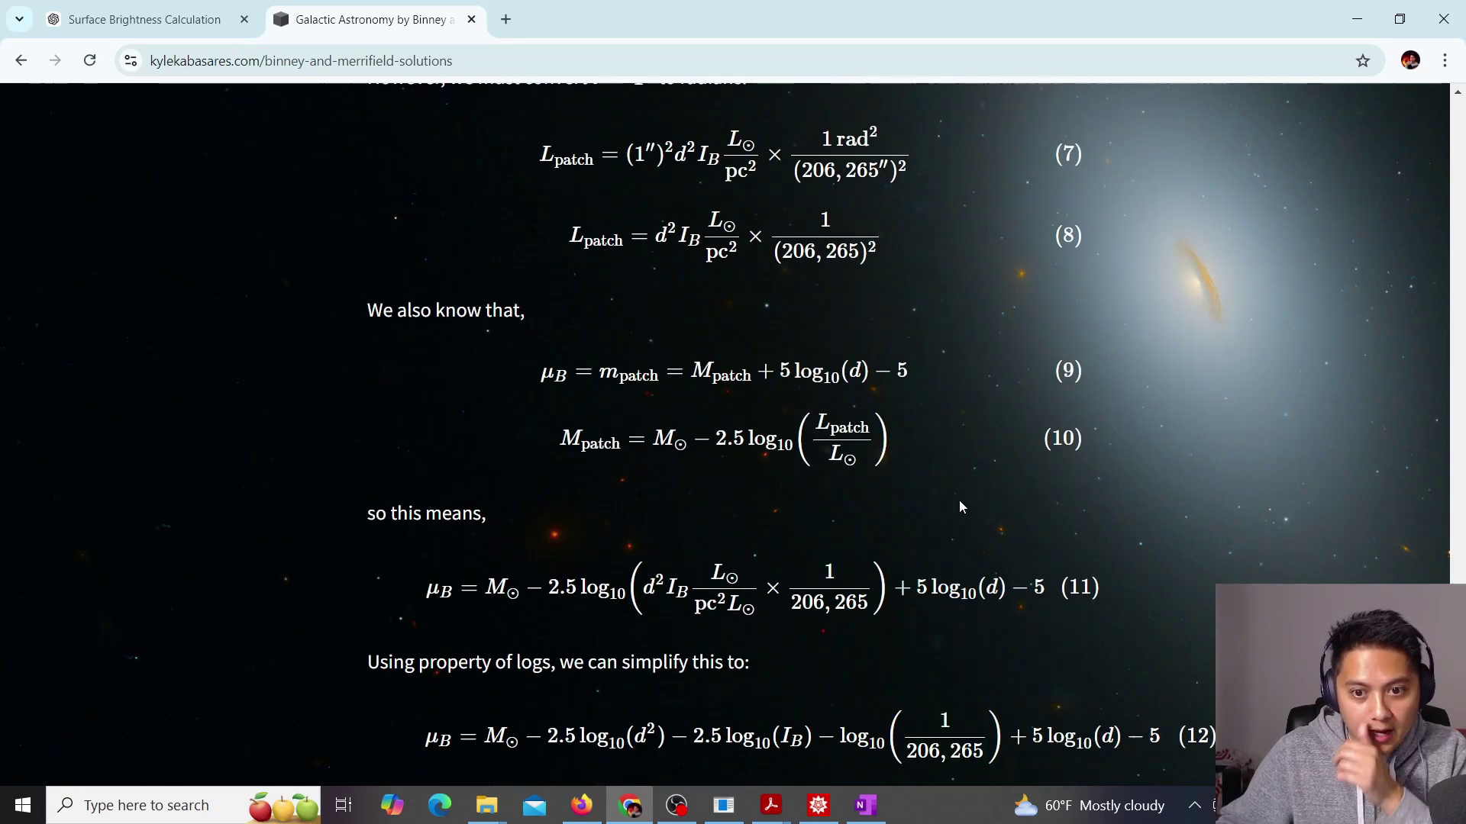
{"action": "scroll", "coordinate": [1008, 510], "scroll_direction": "down", "scroll_amount": 2}
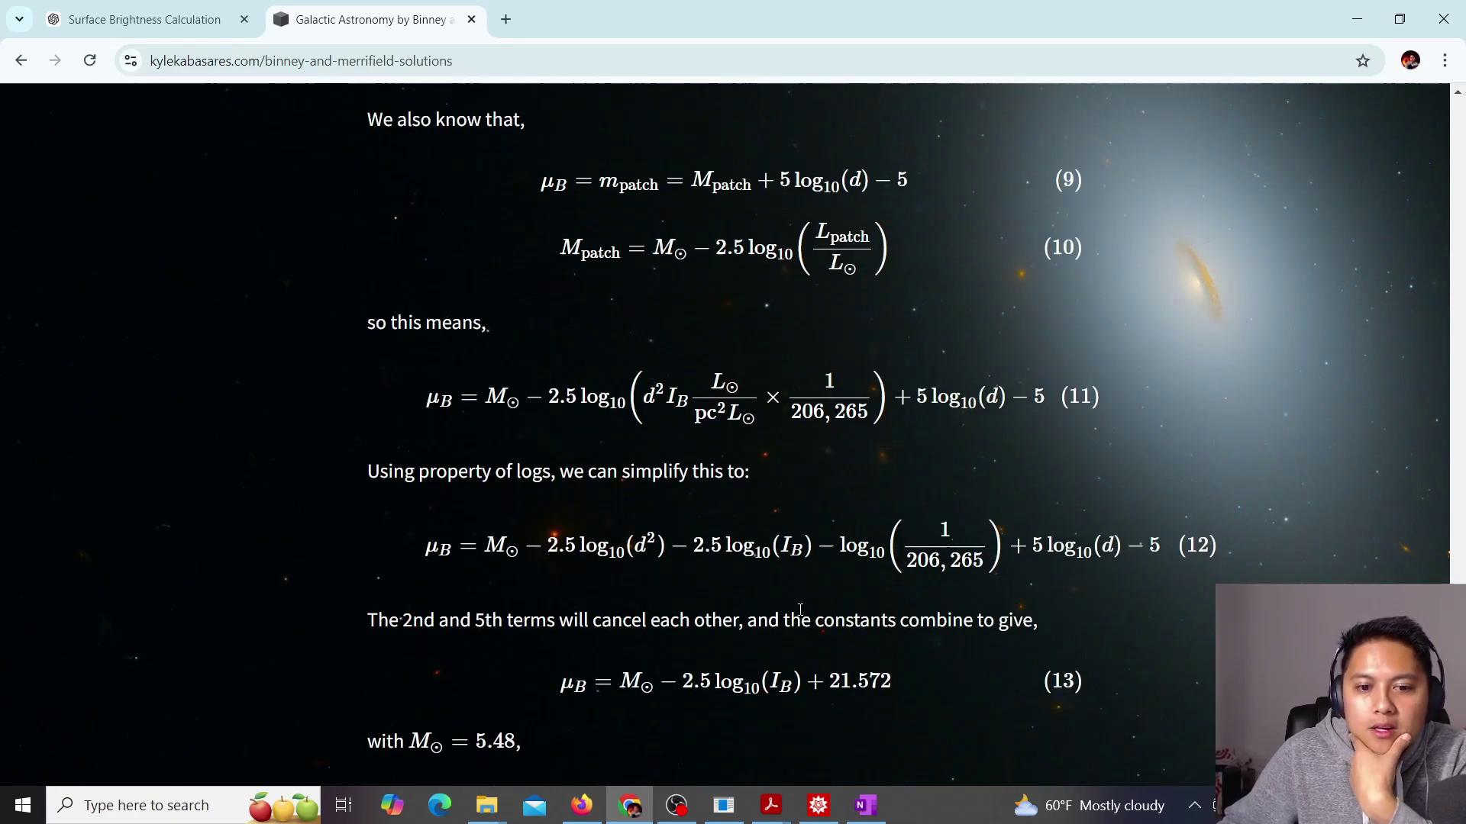
{"action": "scroll", "coordinate": [771, 634], "scroll_direction": "down", "scroll_amount": 1}
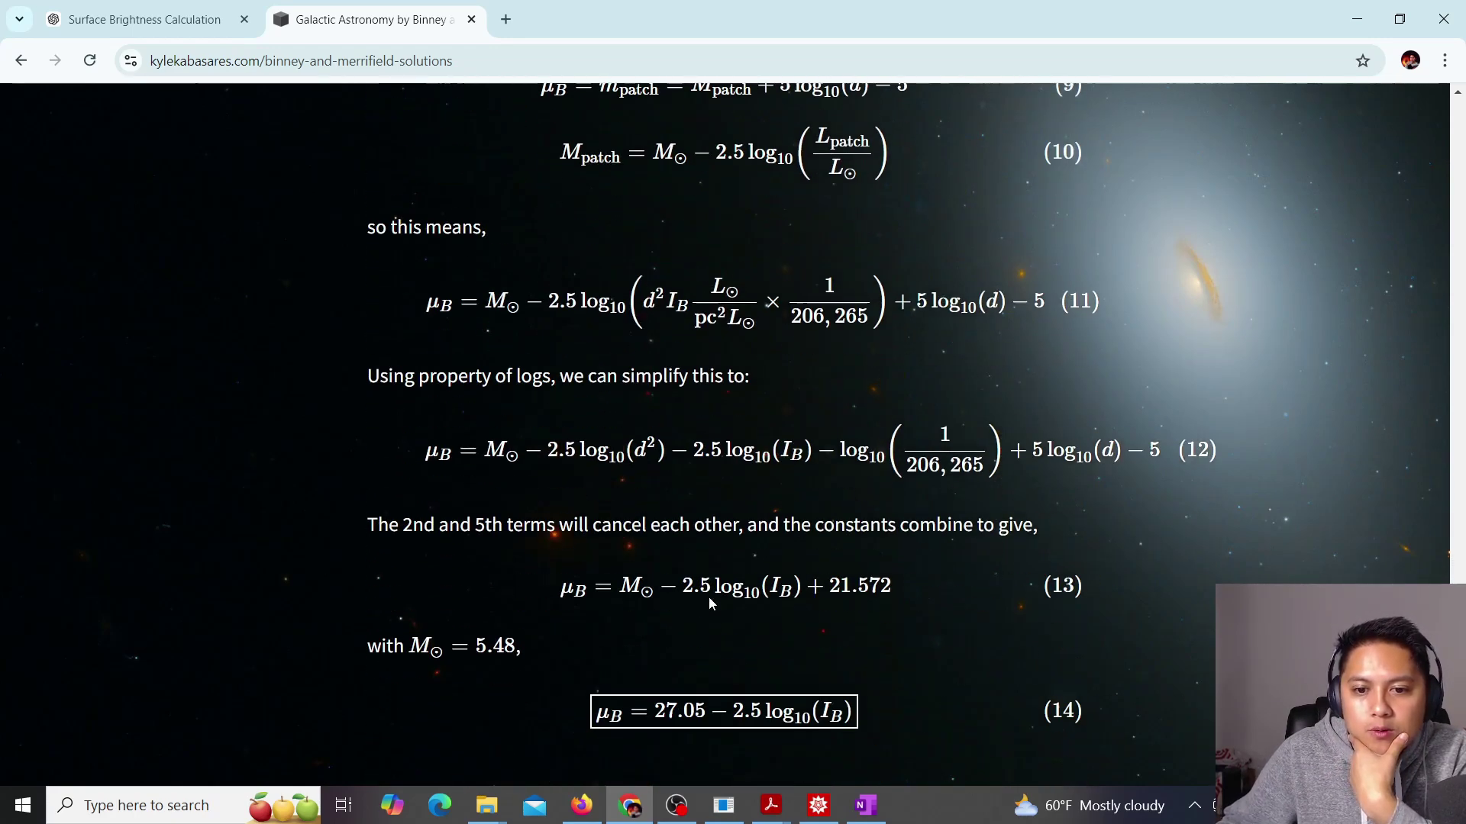
{"action": "left_click_drag", "start_coordinate": [830, 587], "coordinate": [897, 586]}
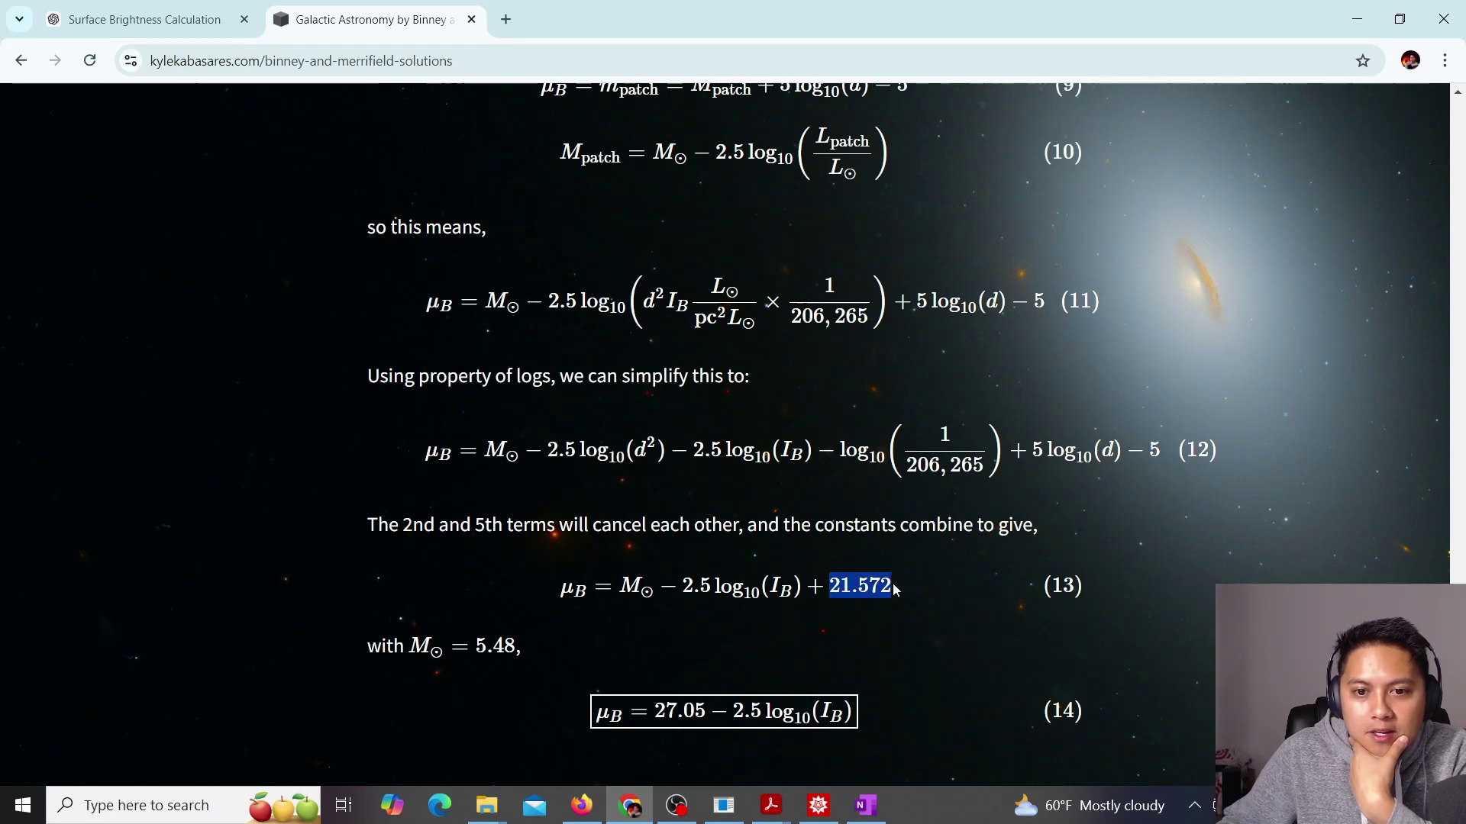
{"action": "left_click", "coordinate": [815, 597]}
{"action": "scroll", "coordinate": [874, 597], "scroll_direction": "up", "scroll_amount": 2}
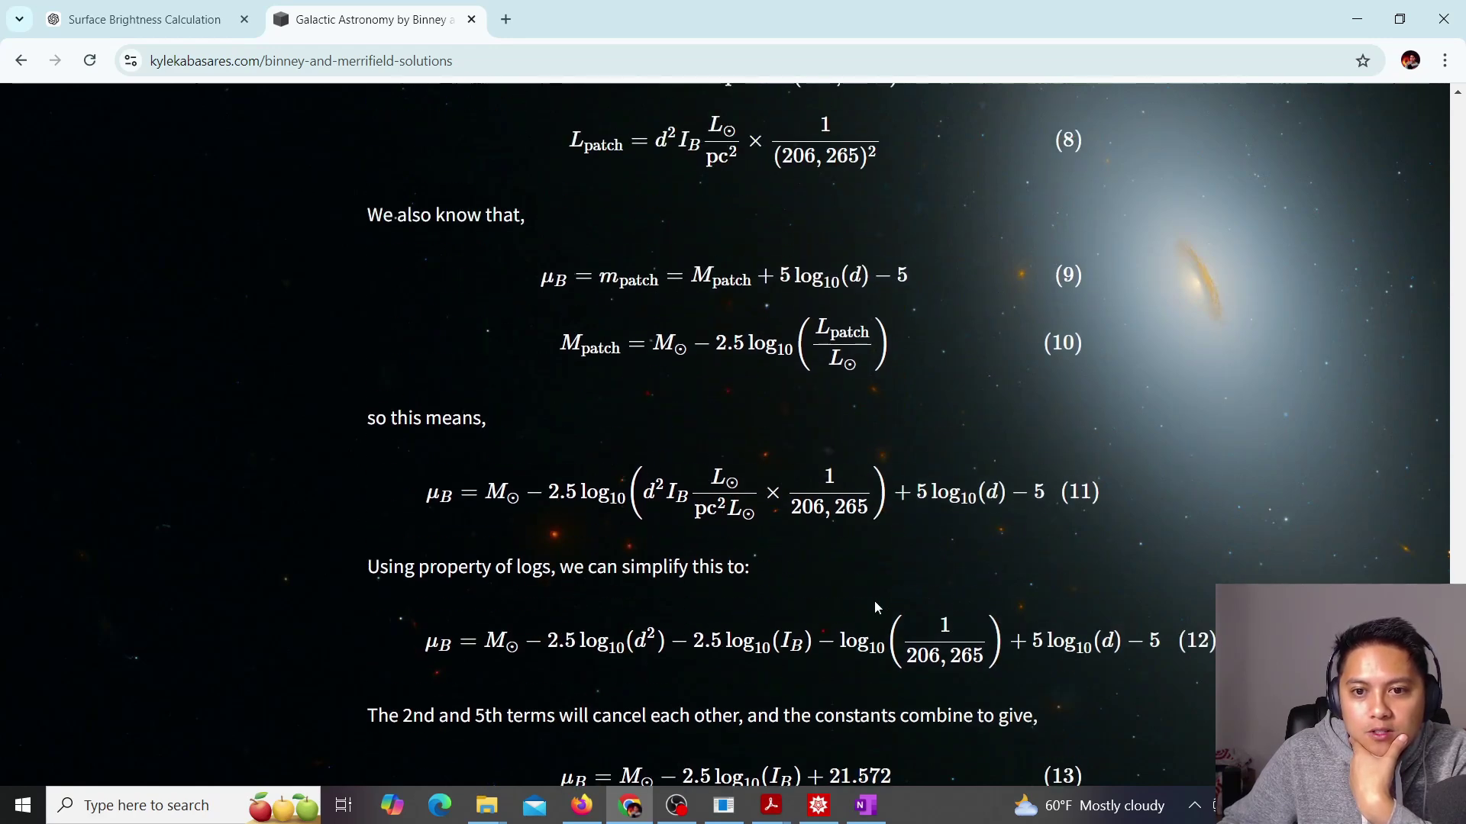
{"action": "scroll", "coordinate": [874, 600], "scroll_direction": "down", "scroll_amount": 2}
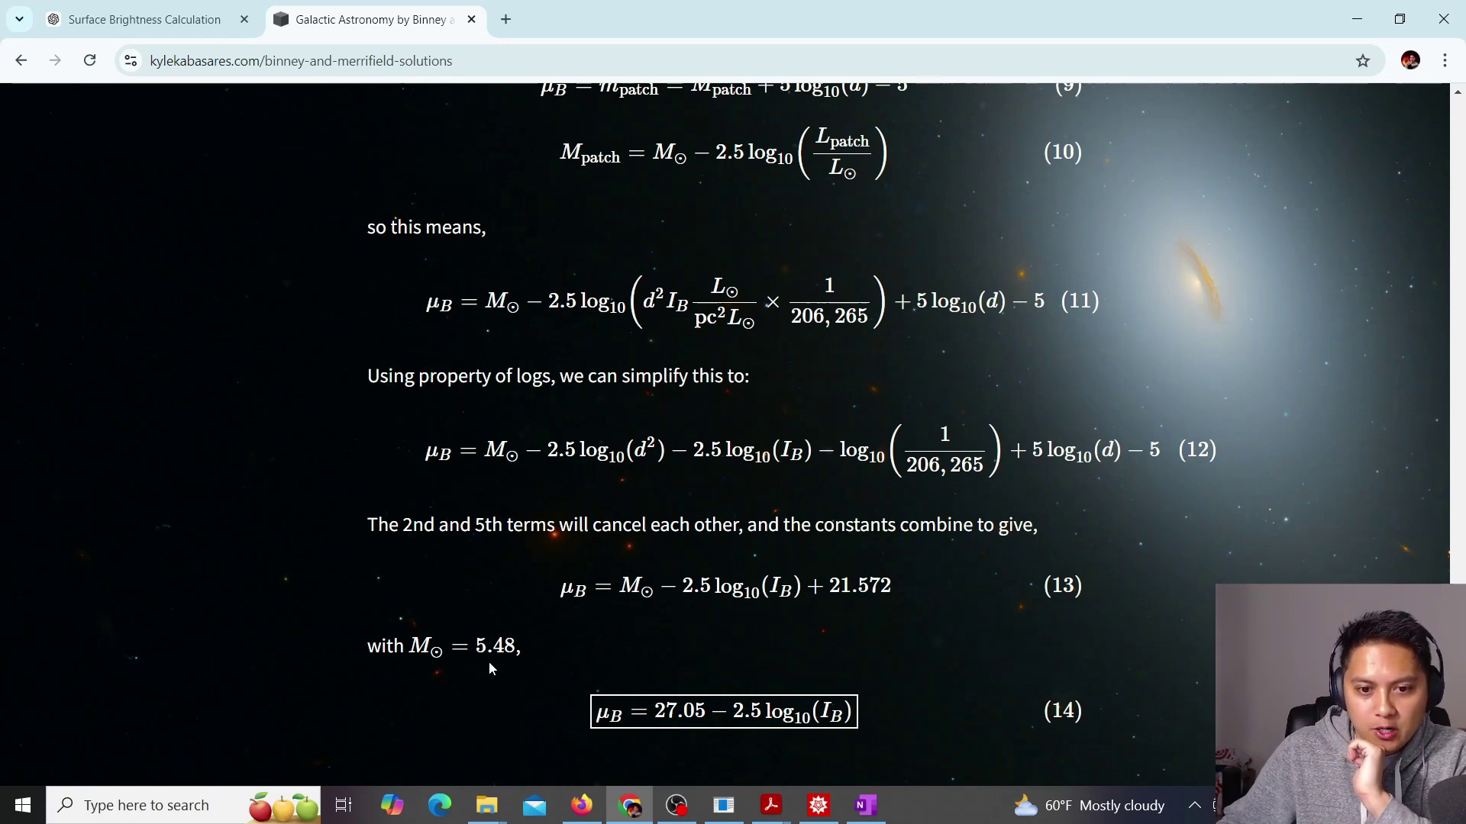
{"action": "left_click_drag", "start_coordinate": [454, 649], "coordinate": [534, 645]}
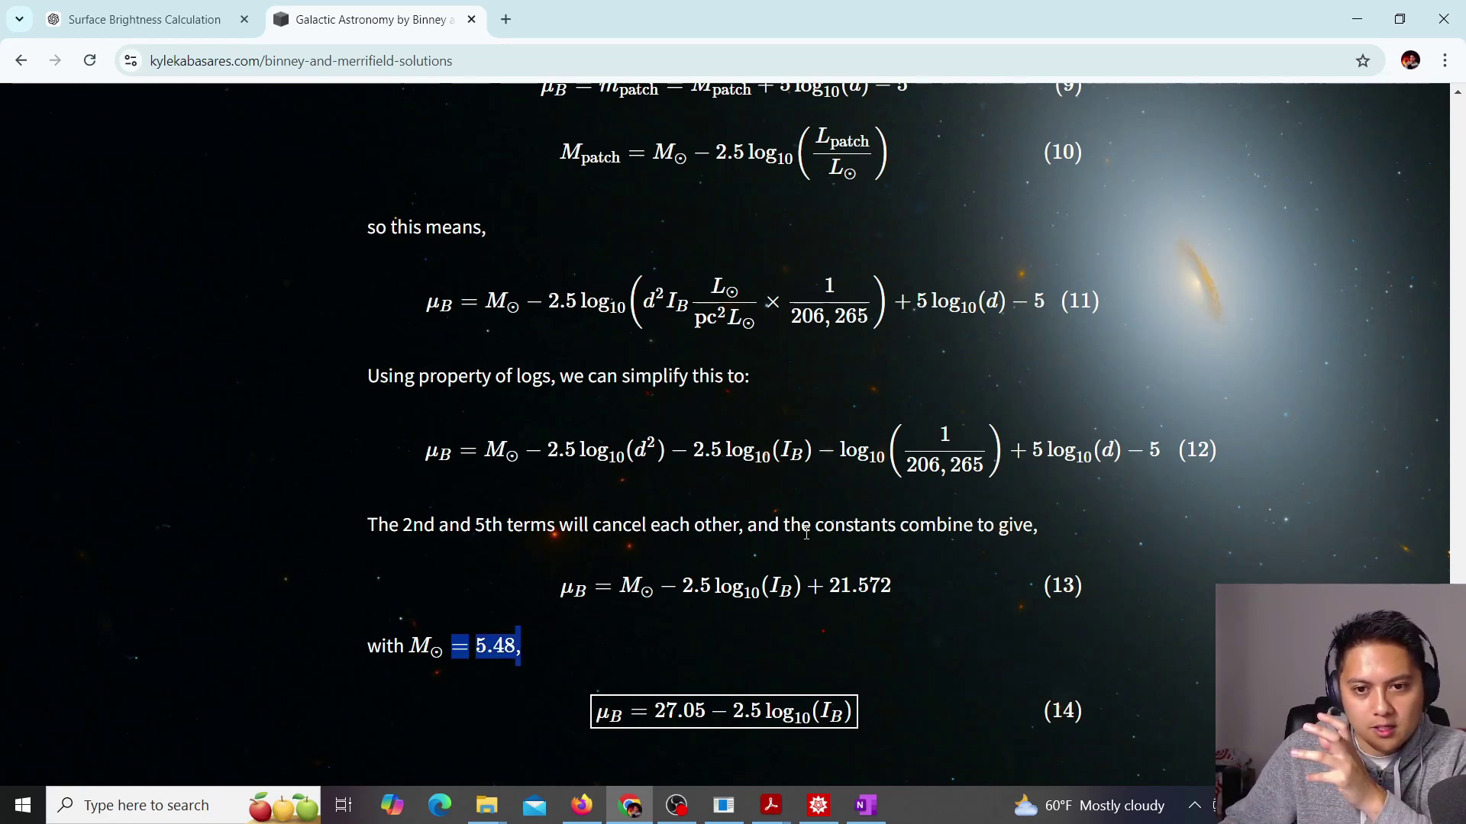
{"action": "scroll", "coordinate": [809, 532], "scroll_direction": "up", "scroll_amount": 6}
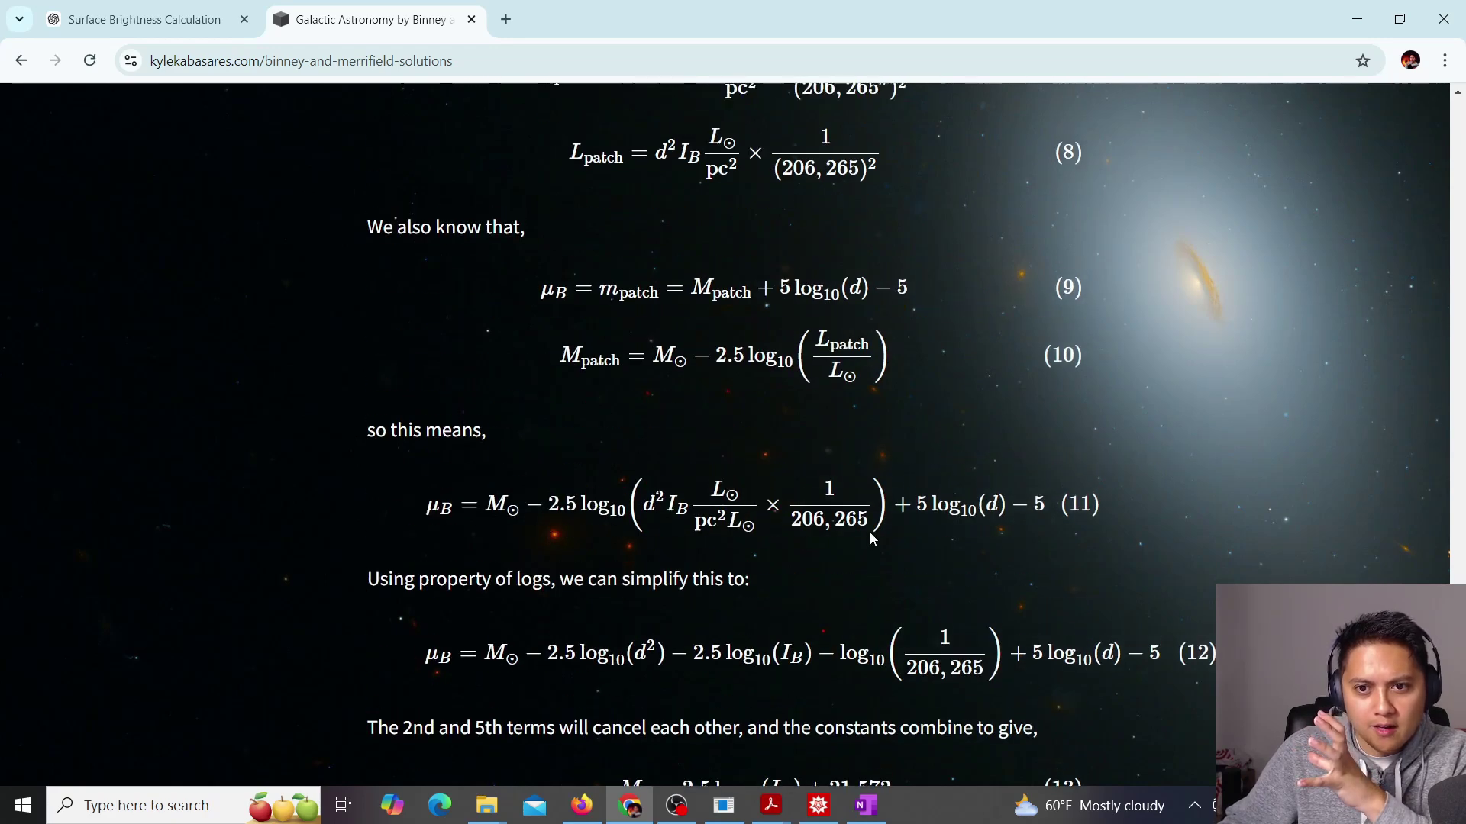
{"action": "scroll", "coordinate": [865, 529], "scroll_direction": "up", "scroll_amount": 1}
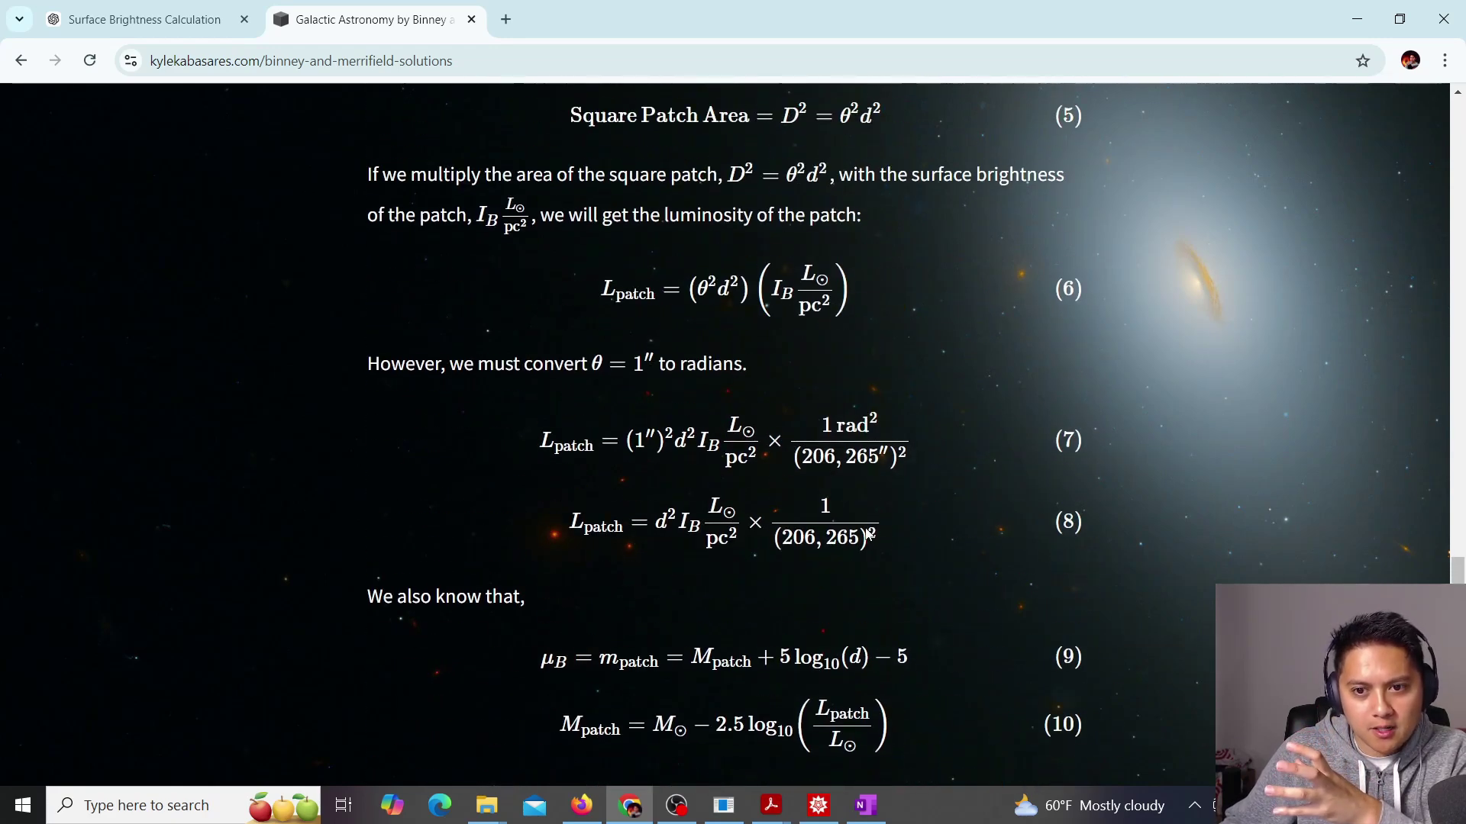
{"action": "scroll", "coordinate": [867, 526], "scroll_direction": "up", "scroll_amount": 2}
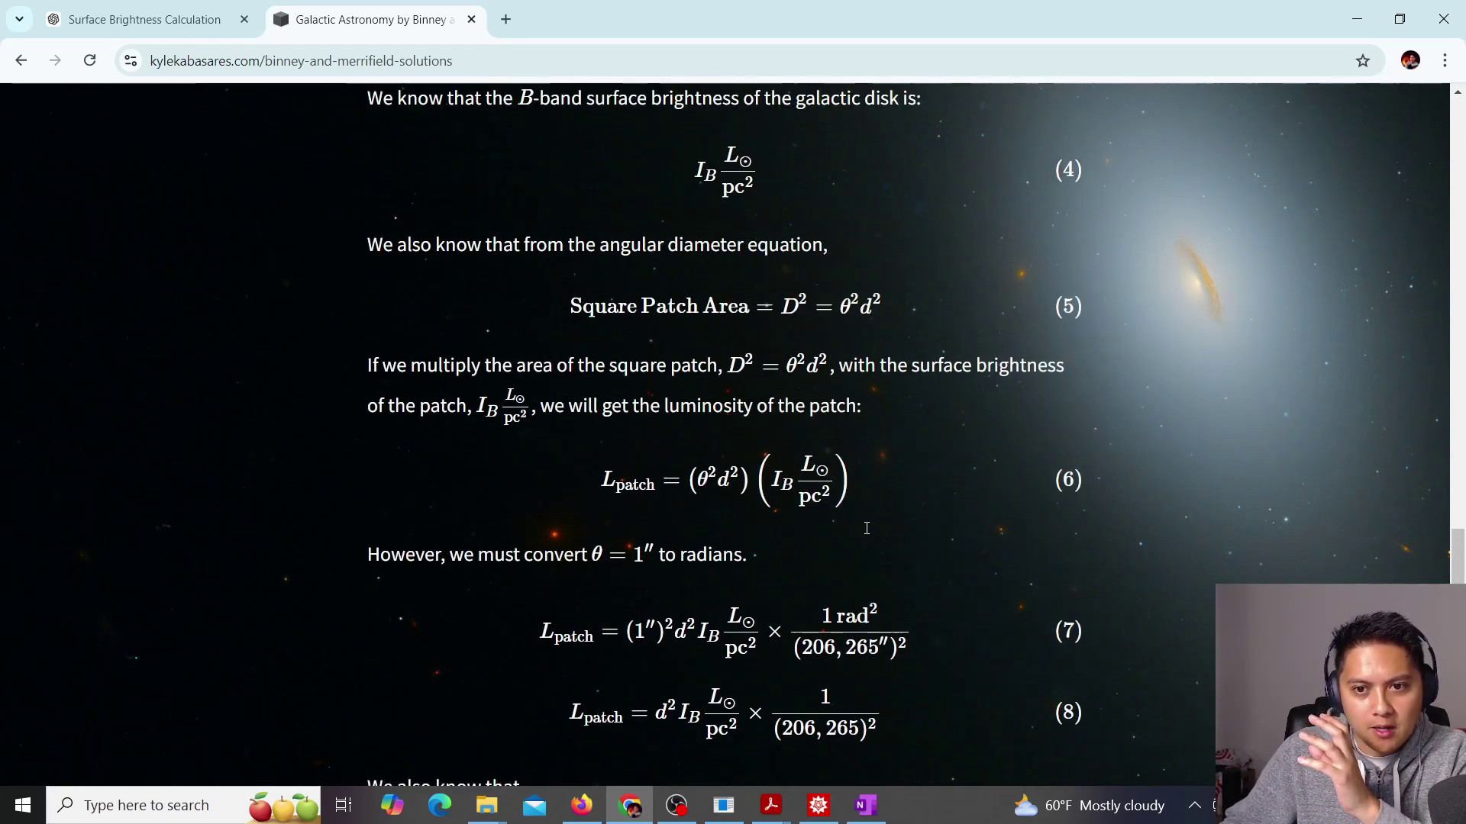
{"action": "scroll", "coordinate": [867, 533], "scroll_direction": "up", "scroll_amount": 3}
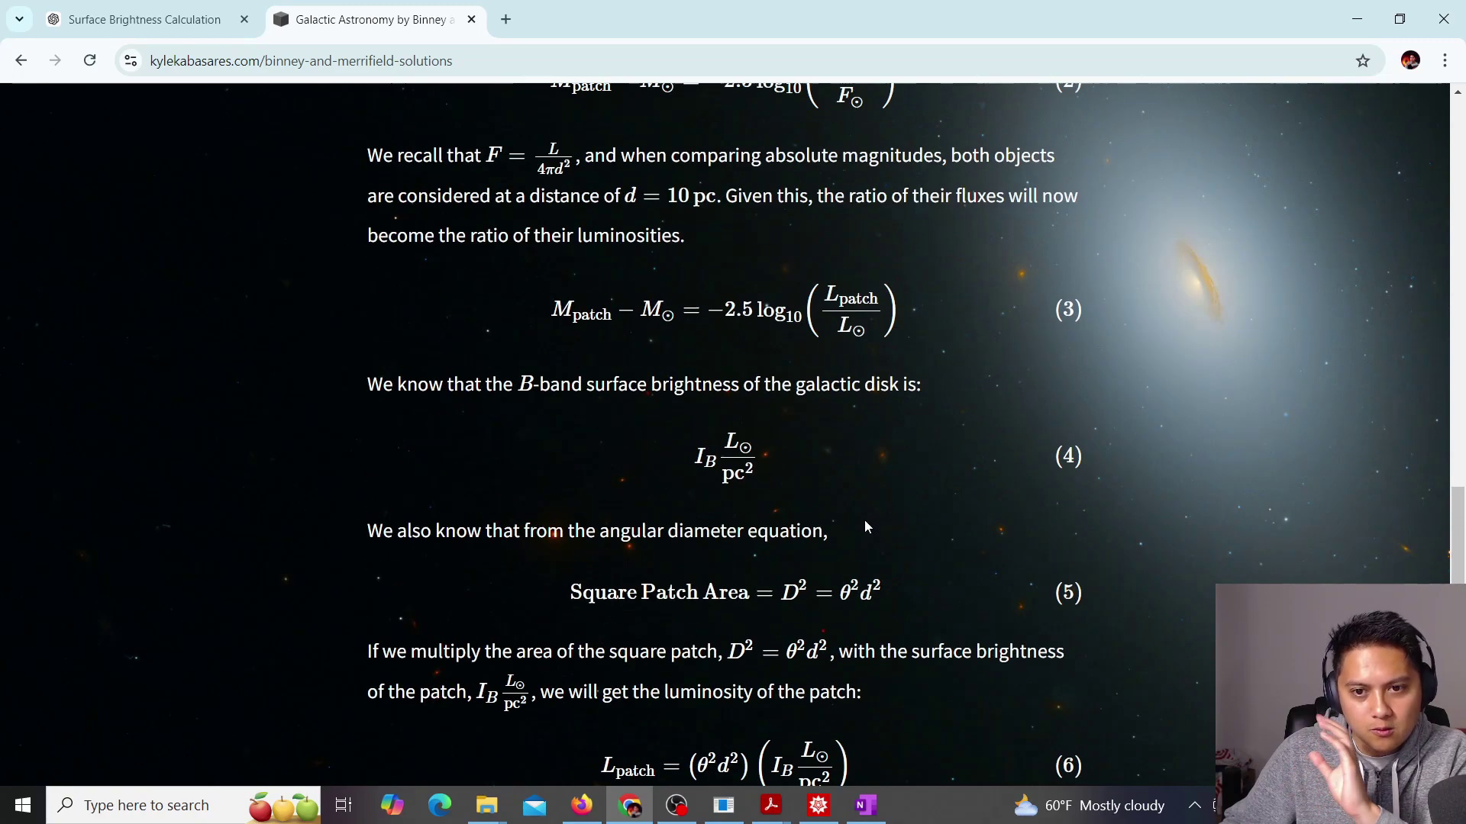
{"action": "scroll", "coordinate": [867, 527], "scroll_direction": "down", "scroll_amount": 6}
{"action": "scroll", "coordinate": [865, 527], "scroll_direction": "down", "scroll_amount": 5}
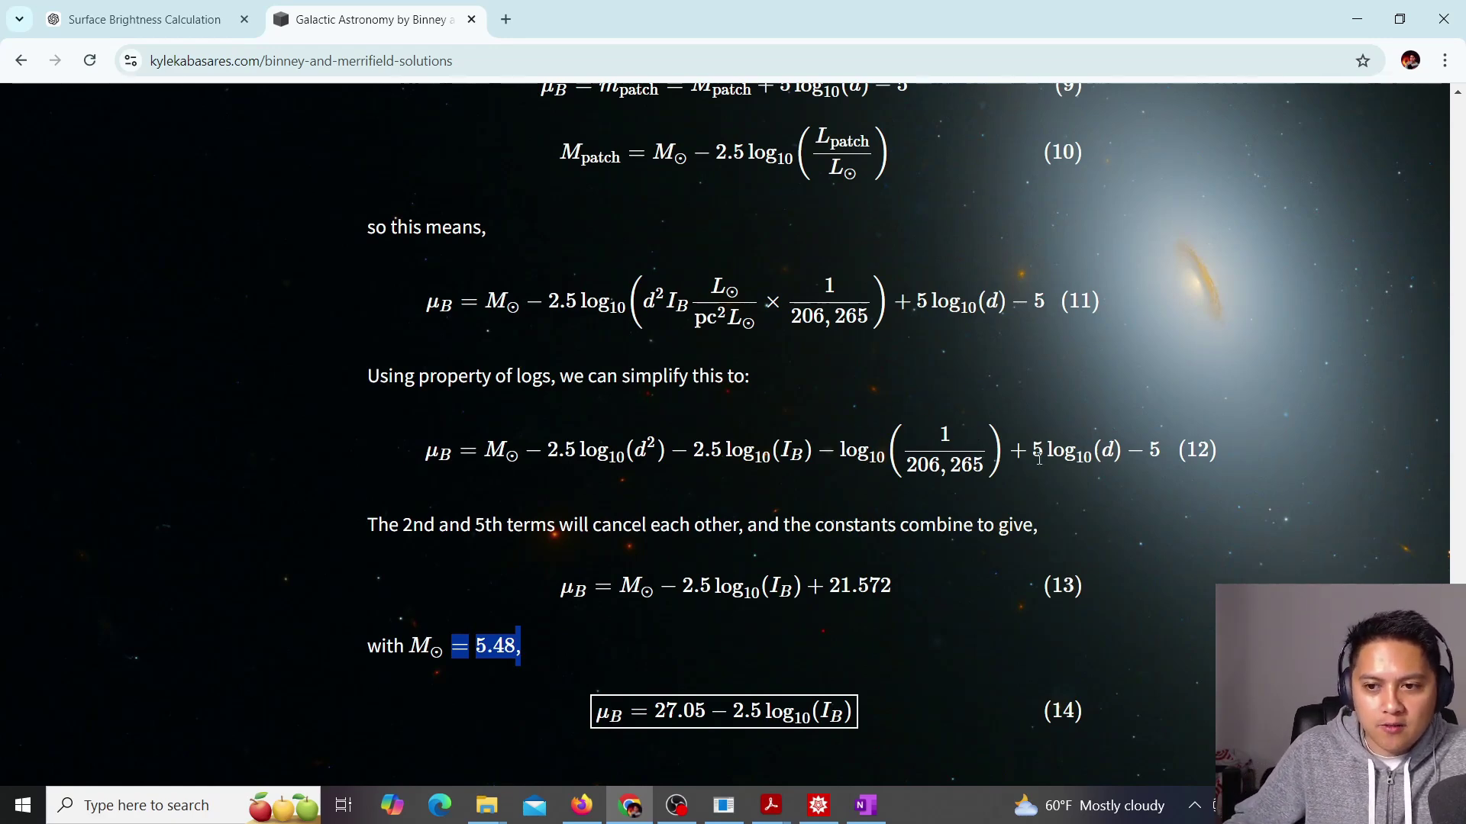
{"action": "left_click_drag", "start_coordinate": [616, 594], "coordinate": [666, 586]}
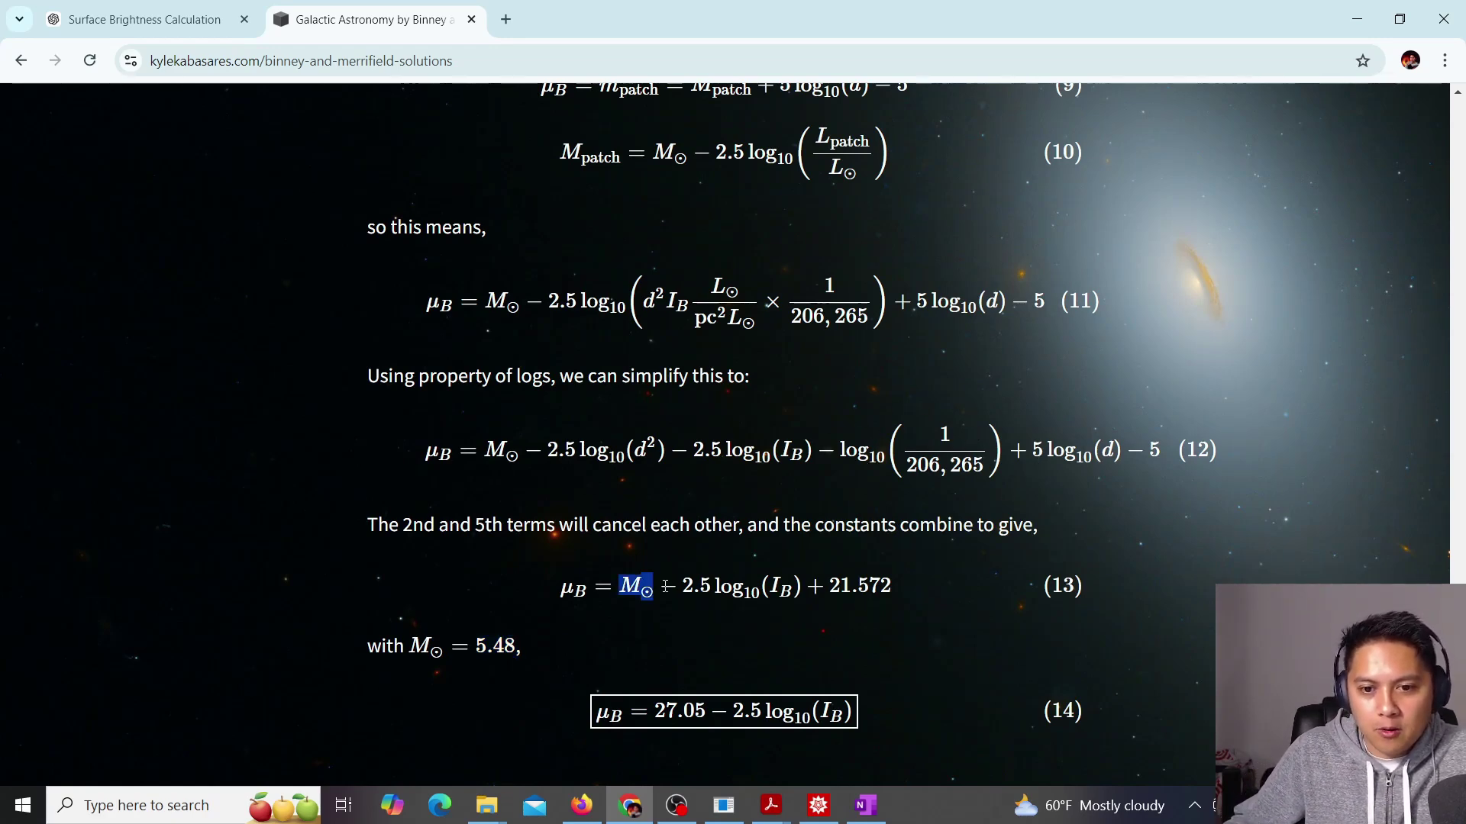
{"action": "left_click_drag", "start_coordinate": [561, 589], "coordinate": [840, 587]}
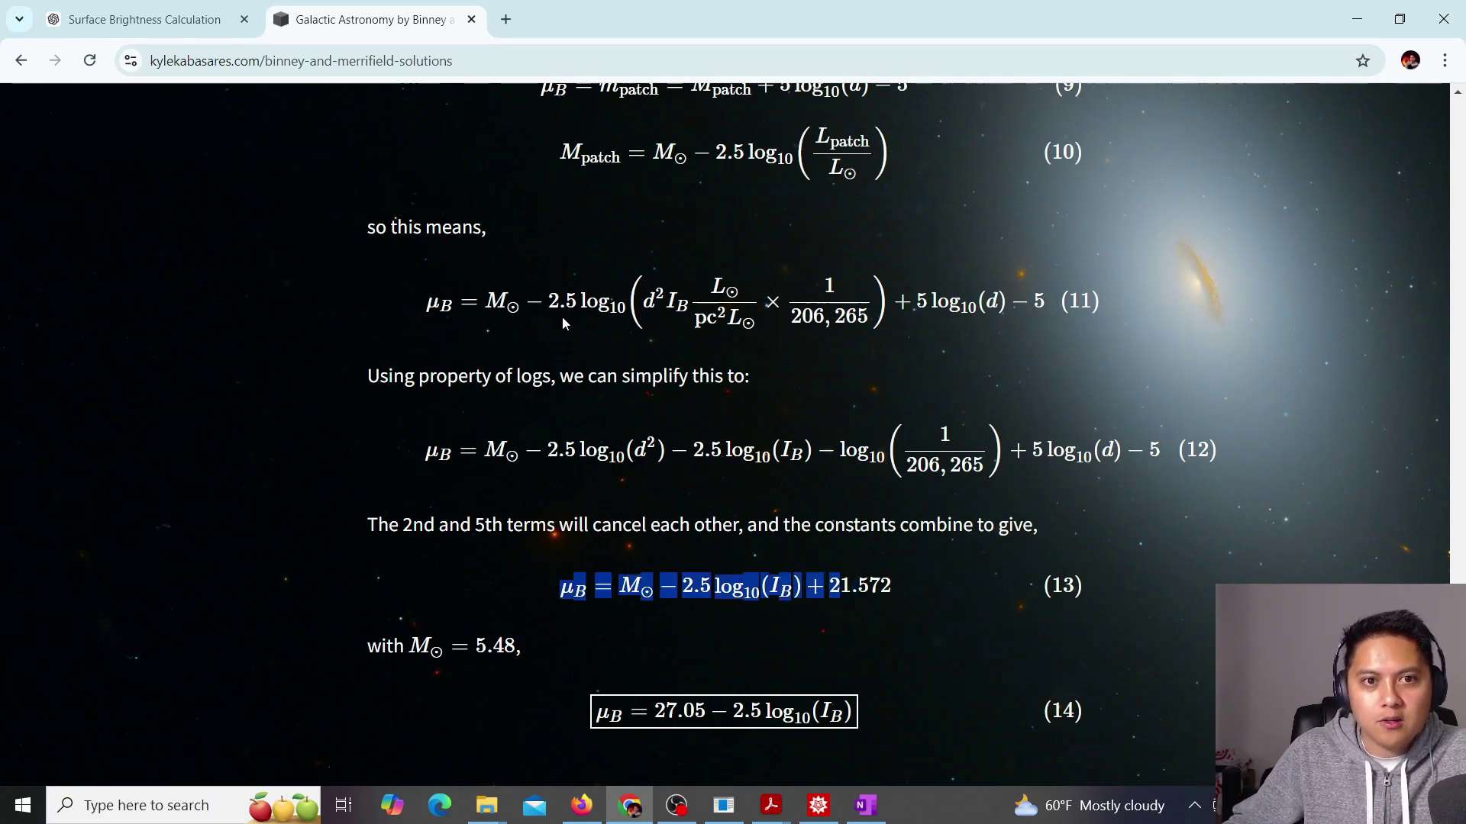